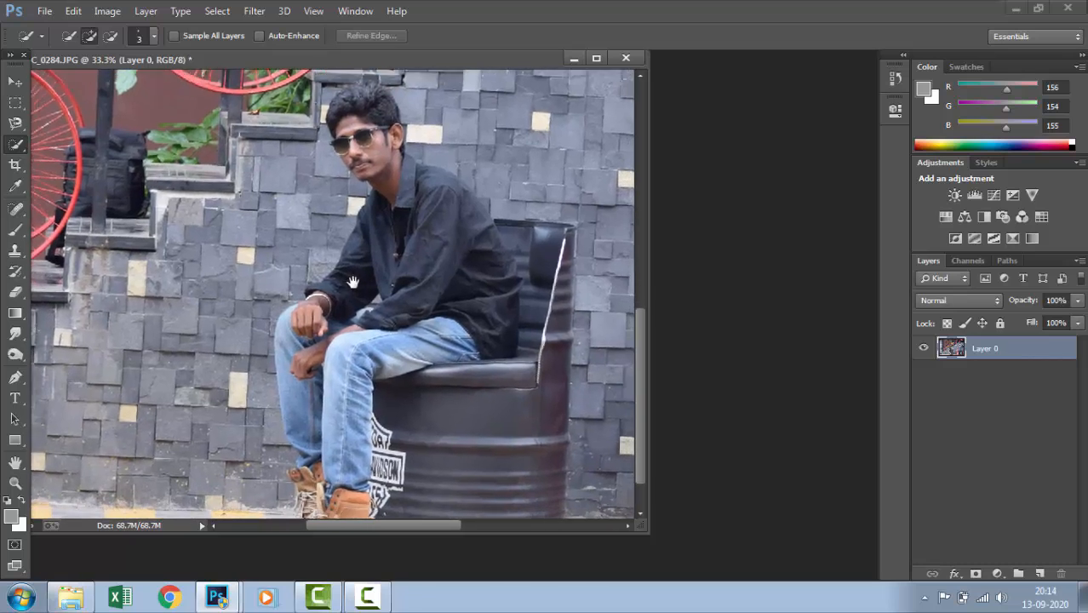
Select the seated man and the barrel chair with the Quick Selection tool at brush size 90
{"action": "left_click_drag", "start_coordinate": [643, 531], "coordinate": [660, 561]}
{"action": "key", "text": "ctrl+minus"}
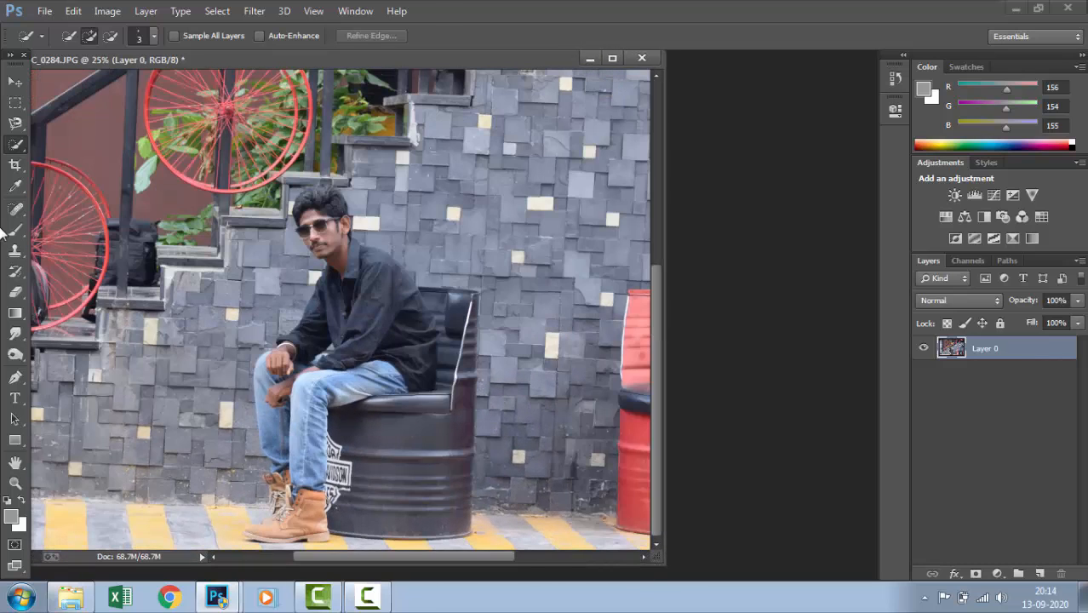
{"action": "right_click", "coordinate": [18, 142]}
{"action": "left_click", "coordinate": [48, 142]}
{"action": "left_click_drag", "start_coordinate": [316, 225], "coordinate": [387, 337]}
{"action": "mouse_move", "coordinate": [436, 365]}
{"action": "left_mouse_down"}
{"action": "mouse_move", "coordinate": [456, 386]}
{"action": "mouse_move", "coordinate": [433, 489]}
{"action": "mouse_move", "coordinate": [360, 538]}
{"action": "mouse_move", "coordinate": [363, 457]}
{"action": "mouse_move", "coordinate": [334, 428]}
{"action": "mouse_move", "coordinate": [308, 510]}
{"action": "mouse_move", "coordinate": [268, 530]}
{"action": "mouse_move", "coordinate": [288, 452]}
{"action": "mouse_move", "coordinate": [283, 416]}
{"action": "mouse_move", "coordinate": [301, 423]}
{"action": "mouse_move", "coordinate": [309, 400]}
{"action": "mouse_move", "coordinate": [332, 244]}
{"action": "left_mouse_up"}
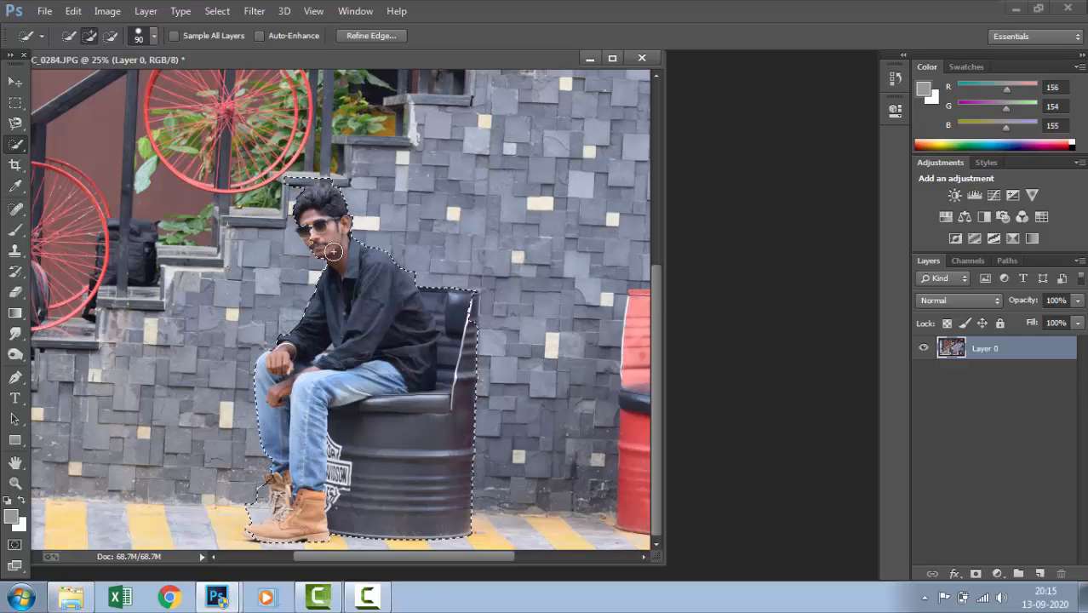
Subtract the wedge of wall between the man's back and the chair top from the selection, using brush size 20
{"action": "key", "text": "ctrl+plus"}
{"action": "key", "text": "ctrl+plus"}
{"action": "key", "text": "ctrl+plus"}
{"action": "left_click_drag", "start_coordinate": [503, 281], "coordinate": [293, 379]}
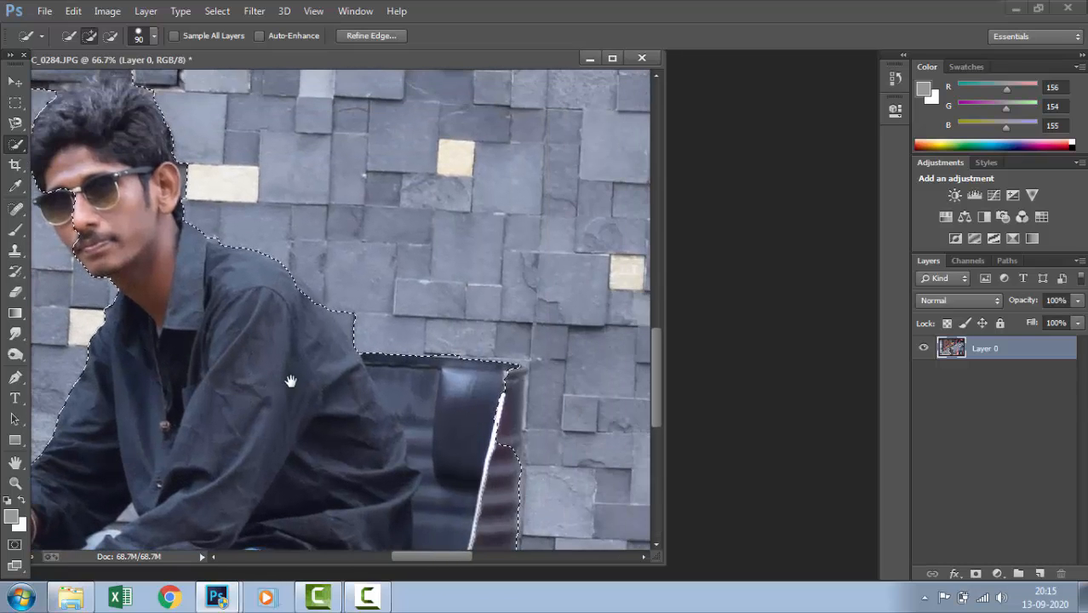
{"action": "key", "text": "bracketleft"}
{"action": "key", "text": "bracketleft"}
{"action": "key", "text": "bracketleft"}
{"action": "key", "text": "bracketleft"}
{"action": "key", "text": "bracketleft"}
{"action": "key", "text": "bracketleft"}
{"action": "key", "text": "bracketleft"}
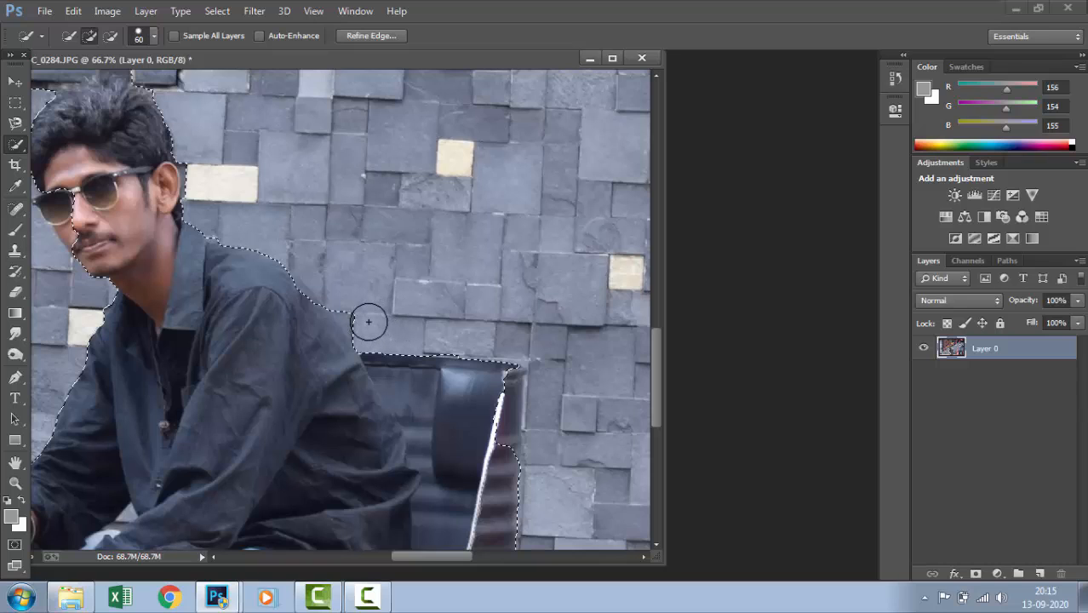
{"action": "left_click", "coordinate": [109, 36]}
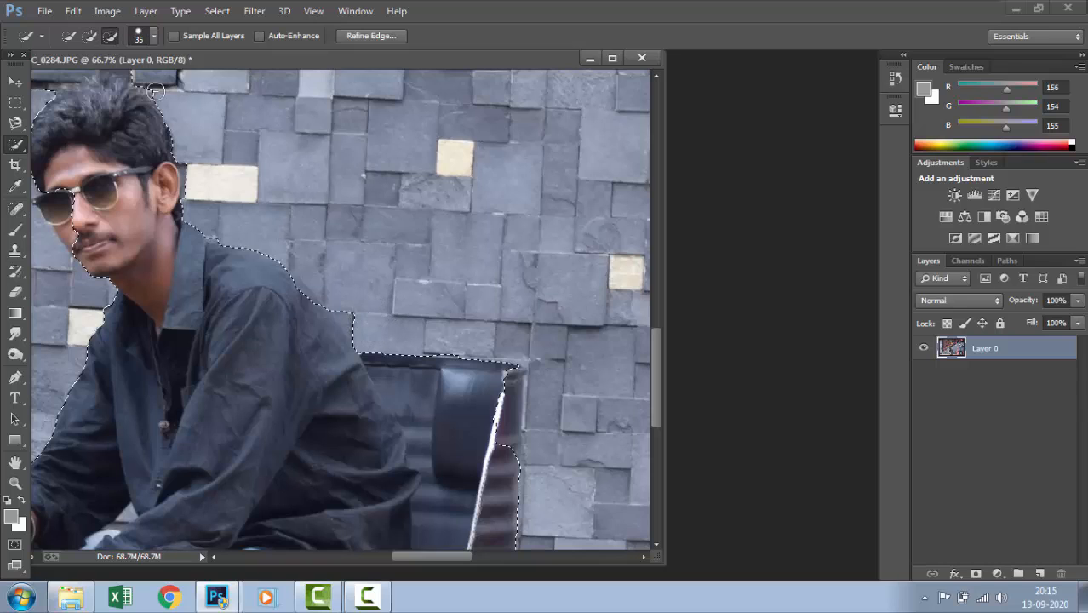
{"action": "key", "text": "bracketleft"}
{"action": "key", "text": "bracketleft"}
{"action": "key", "text": "bracketleft"}
{"action": "left_click_drag", "start_coordinate": [356, 324], "coordinate": [333, 305]}
Refine the selection edge along the back of the man's shoulder by adding shirt and subtracting leftover wall
{"action": "left_click", "coordinate": [89, 38]}
{"action": "left_click_drag", "start_coordinate": [298, 287], "coordinate": [302, 293]}
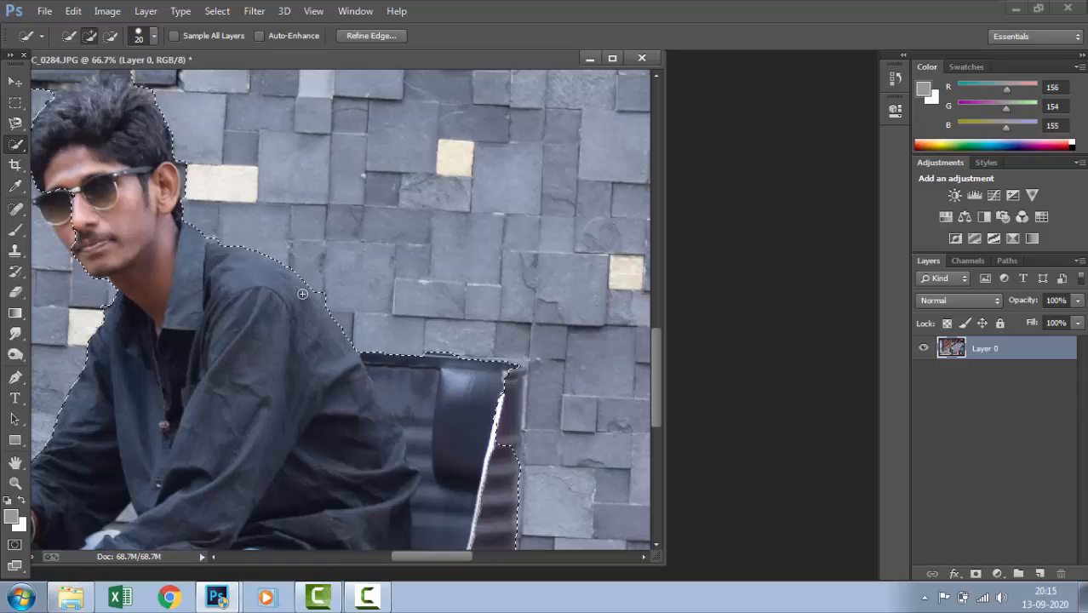
{"action": "key", "text": "alt"}
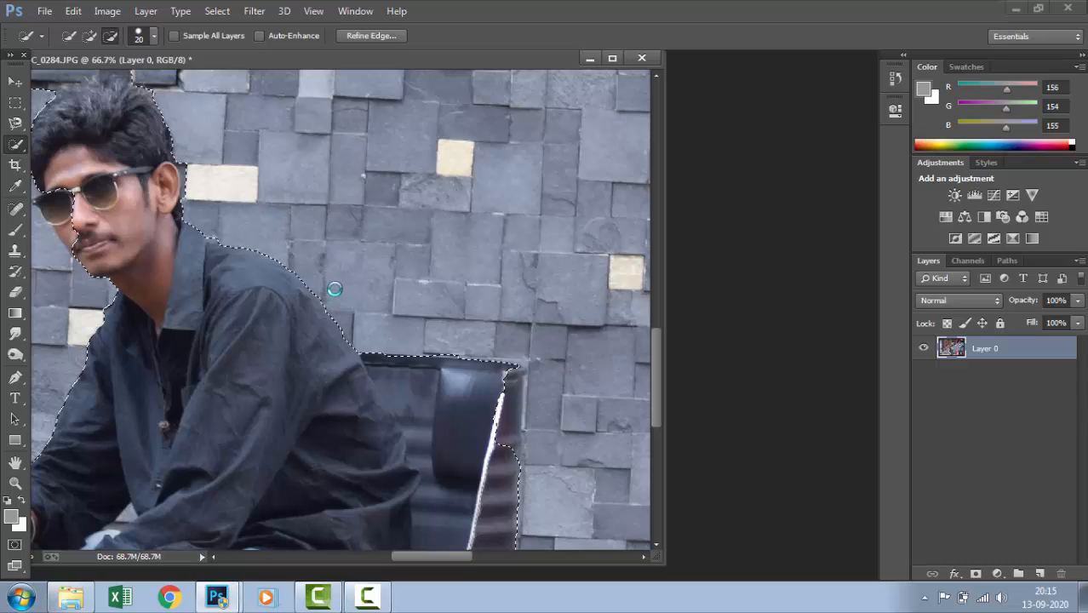
Add the sunglasses and the front edge of the face to the selection, reducing the brush size to 5 for the frame's corner
{"action": "left_click_drag", "start_coordinate": [248, 297], "coordinate": [331, 342]}
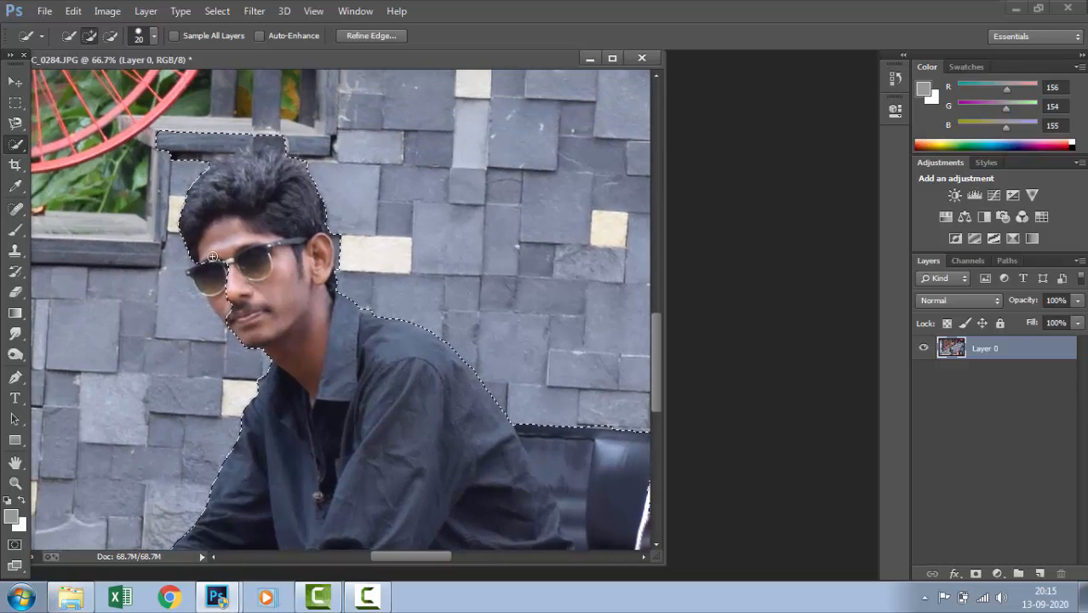
{"action": "mouse_move", "coordinate": [217, 297]}
{"action": "left_mouse_down"}
{"action": "mouse_move", "coordinate": [222, 309]}
{"action": "mouse_move", "coordinate": [194, 269]}
{"action": "left_mouse_up"}
{"action": "key", "text": "ctrl+plus"}
{"action": "key", "text": "ctrl+plus"}
{"action": "key", "text": "ctrl+plus"}
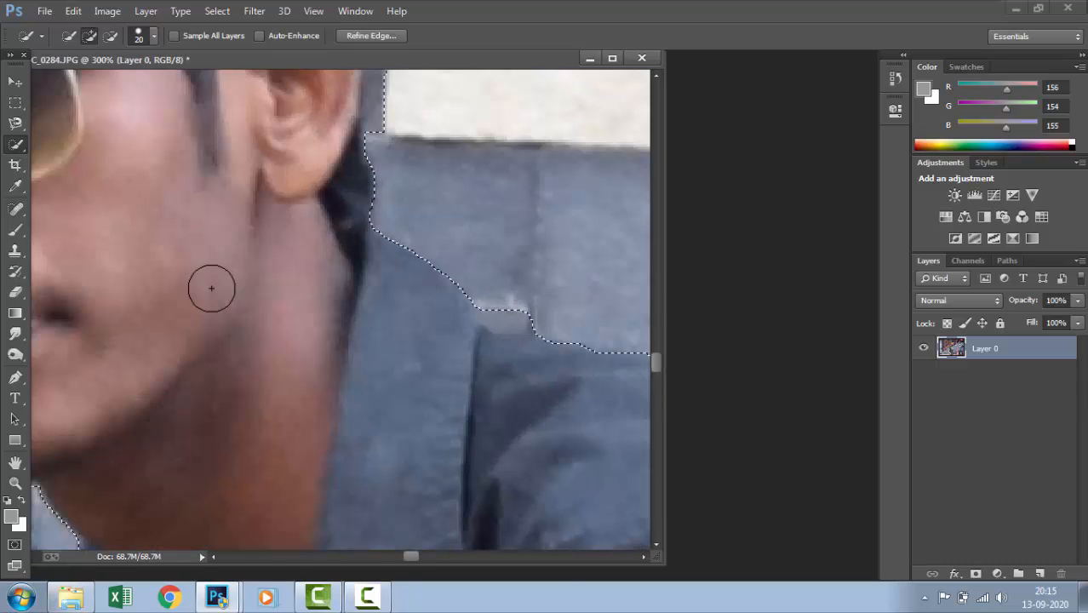
{"action": "mouse_move", "coordinate": [177, 287]}
{"action": "left_mouse_down"}
{"action": "mouse_move", "coordinate": [347, 364]}
{"action": "mouse_move", "coordinate": [461, 339]}
{"action": "mouse_move", "coordinate": [452, 376]}
{"action": "mouse_move", "coordinate": [465, 389]}
{"action": "left_mouse_up"}
{"action": "key", "text": "bracketleft"}
{"action": "key", "text": "bracketleft"}
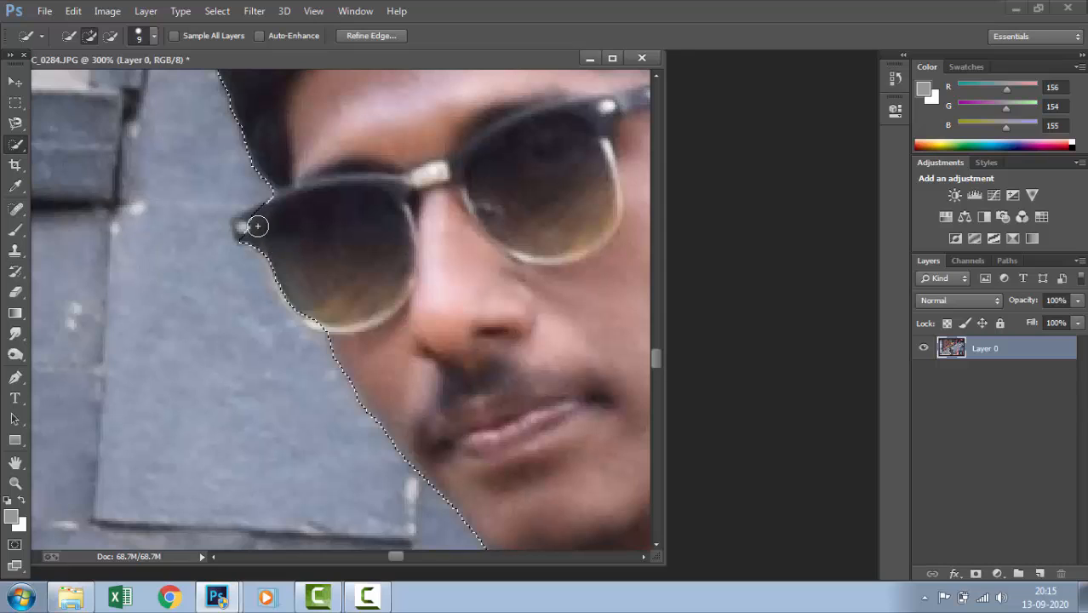
{"action": "key", "text": "bracketleft"}
{"action": "key", "text": "bracketleft"}
{"action": "key", "text": "bracketleft"}
{"action": "key", "text": "bracketleft"}
{"action": "left_click", "coordinate": [242, 224]}
Subtract the strip of wall around the man's ear from the selection
{"action": "key", "text": "ctrl+minus"}
{"action": "key", "text": "ctrl+minus"}
{"action": "key", "text": "ctrl+minus"}
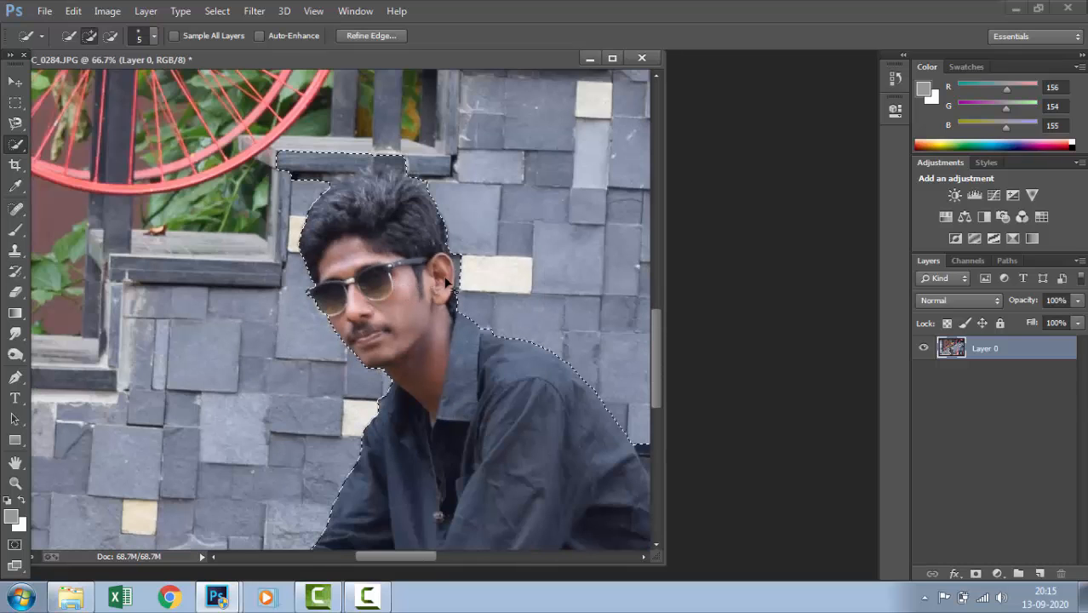
{"action": "key", "text": "ctrl+plus"}
{"action": "key", "text": "ctrl+plus"}
{"action": "key", "text": "ctrl+plus"}
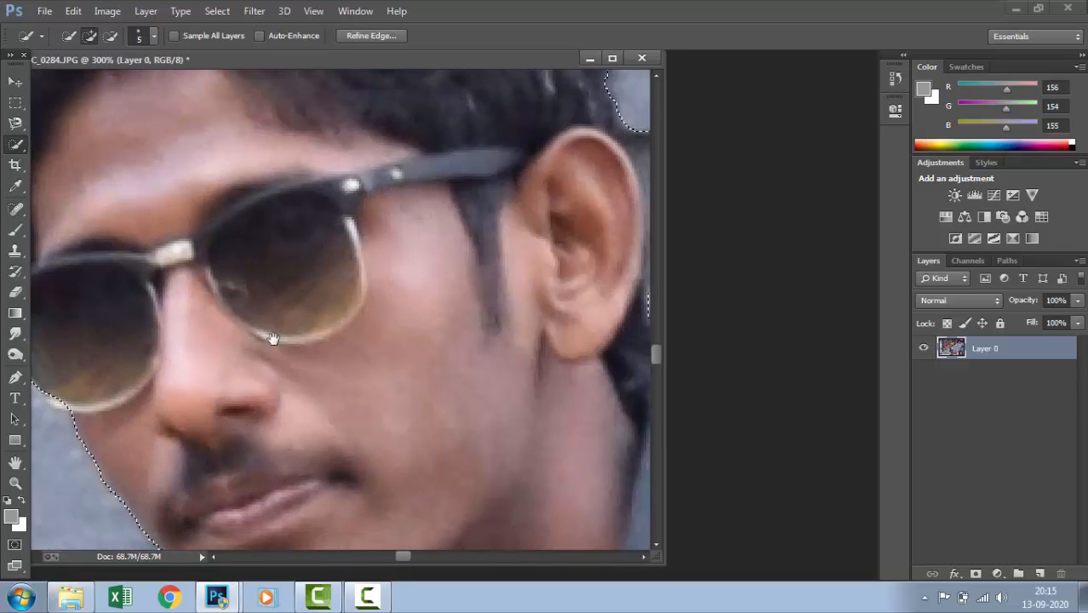
{"action": "left_click_drag", "start_coordinate": [334, 320], "coordinate": [203, 338]}
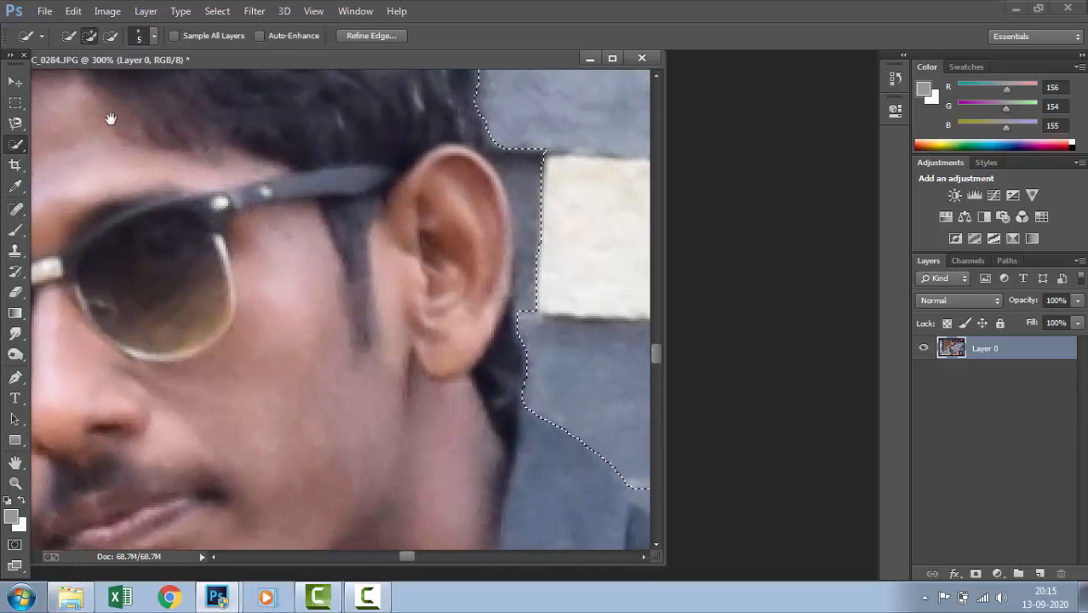
{"action": "left_click", "coordinate": [111, 40]}
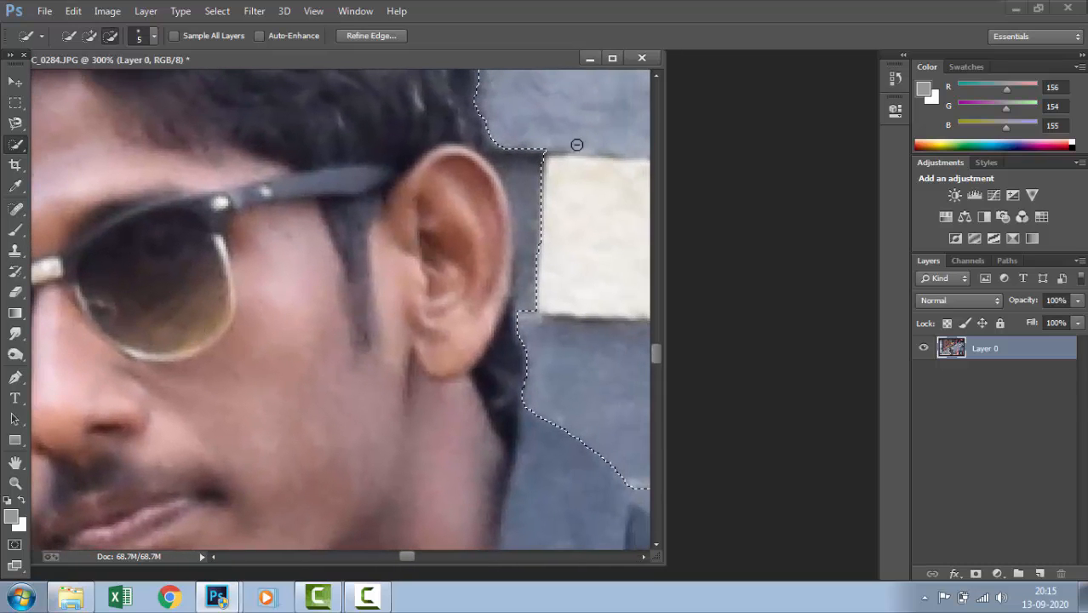
{"action": "mouse_move", "coordinate": [533, 184]}
{"action": "left_mouse_down"}
{"action": "mouse_move", "coordinate": [541, 218]}
{"action": "mouse_move", "coordinate": [535, 142]}
{"action": "mouse_move", "coordinate": [539, 179]}
{"action": "mouse_move", "coordinate": [549, 149]}
{"action": "mouse_move", "coordinate": [527, 185]}
{"action": "mouse_move", "coordinate": [538, 251]}
{"action": "mouse_move", "coordinate": [504, 166]}
{"action": "mouse_move", "coordinate": [534, 201]}
{"action": "mouse_move", "coordinate": [543, 241]}
{"action": "mouse_move", "coordinate": [527, 311]}
{"action": "left_mouse_up"}
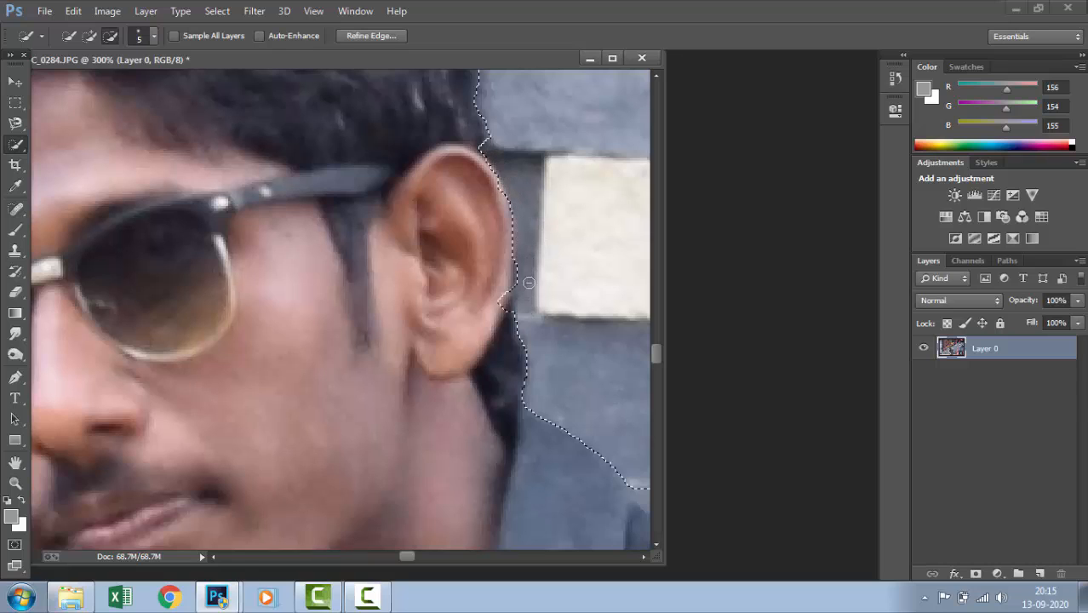
{"action": "mouse_move", "coordinate": [523, 270]}
{"action": "left_mouse_down"}
{"action": "mouse_move", "coordinate": [517, 285]}
{"action": "mouse_move", "coordinate": [515, 266]}
{"action": "left_mouse_up"}
{"action": "left_click_drag", "start_coordinate": [497, 145], "coordinate": [493, 139]}
Subtract the stair ledge above the man's head from the selection with brush size 9, undoing the first stroke
{"action": "key", "text": "ctrl+minus"}
{"action": "key", "text": "ctrl+minus"}
{"action": "key", "text": "ctrl+minus"}
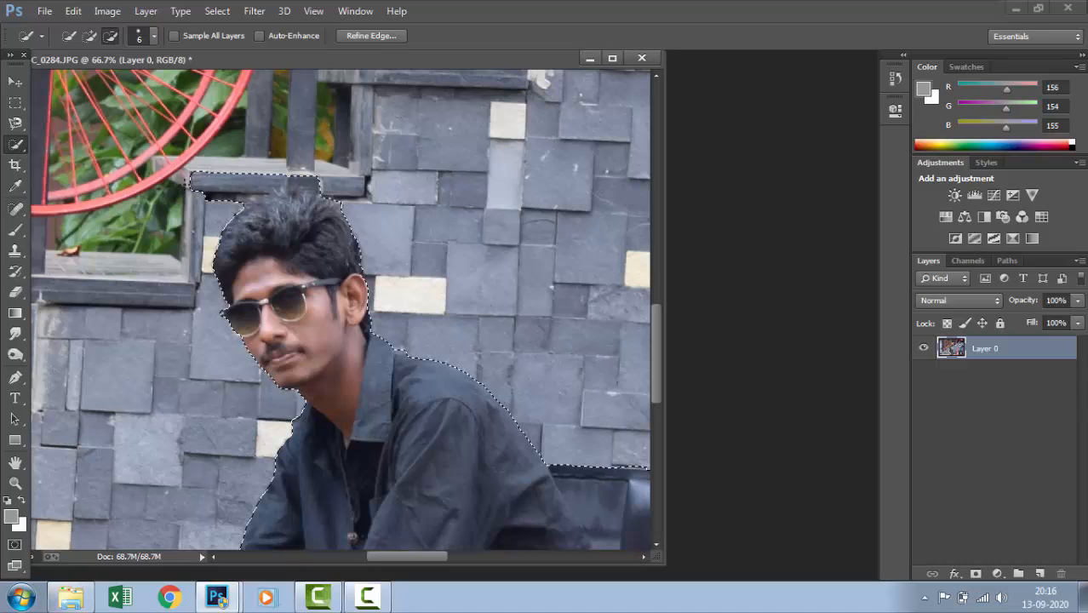
{"action": "key", "text": "bracketright"}
{"action": "key", "text": "bracketright"}
{"action": "key", "text": "bracketright"}
{"action": "mouse_move", "coordinate": [212, 181]}
{"action": "left_mouse_down"}
{"action": "mouse_move", "coordinate": [316, 179]}
{"action": "mouse_move", "coordinate": [315, 192]}
{"action": "mouse_move", "coordinate": [269, 222]}
{"action": "left_mouse_up"}
{"action": "key", "text": "ctrl+z"}
{"action": "left_click_drag", "start_coordinate": [233, 181], "coordinate": [255, 183]}
{"action": "left_click_drag", "start_coordinate": [302, 177], "coordinate": [311, 181]}
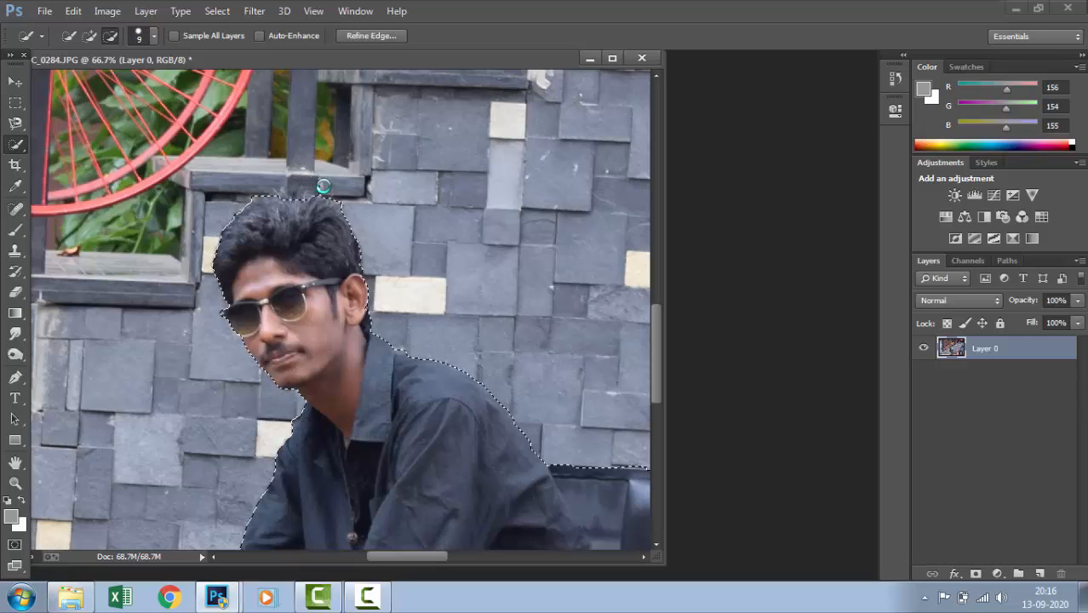
Add the top of the man's hair back into the selection
{"action": "left_click", "coordinate": [305, 201]}
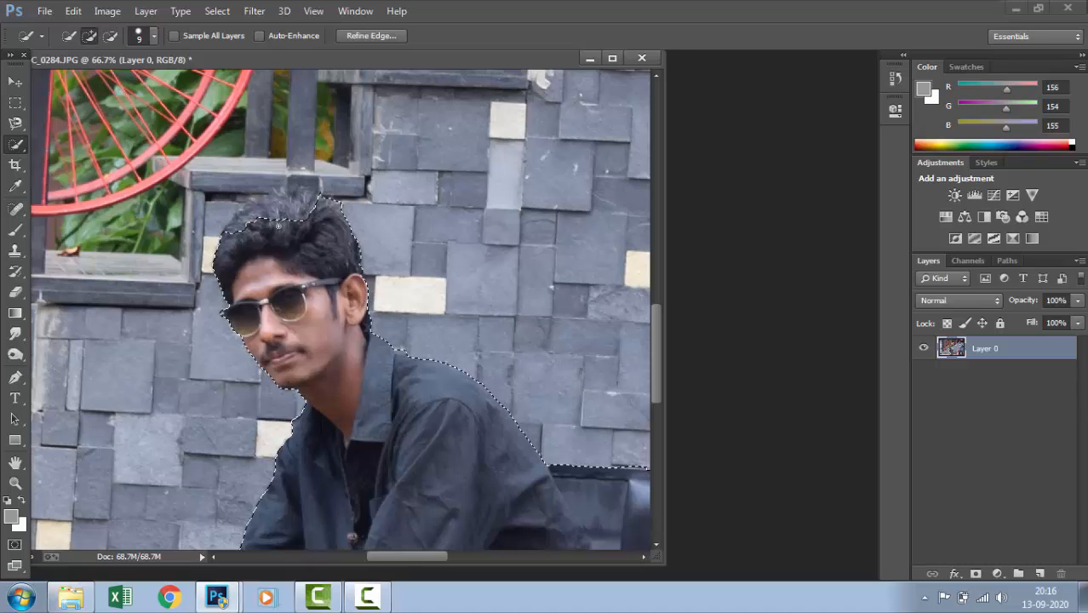
{"action": "left_click", "coordinate": [263, 207]}
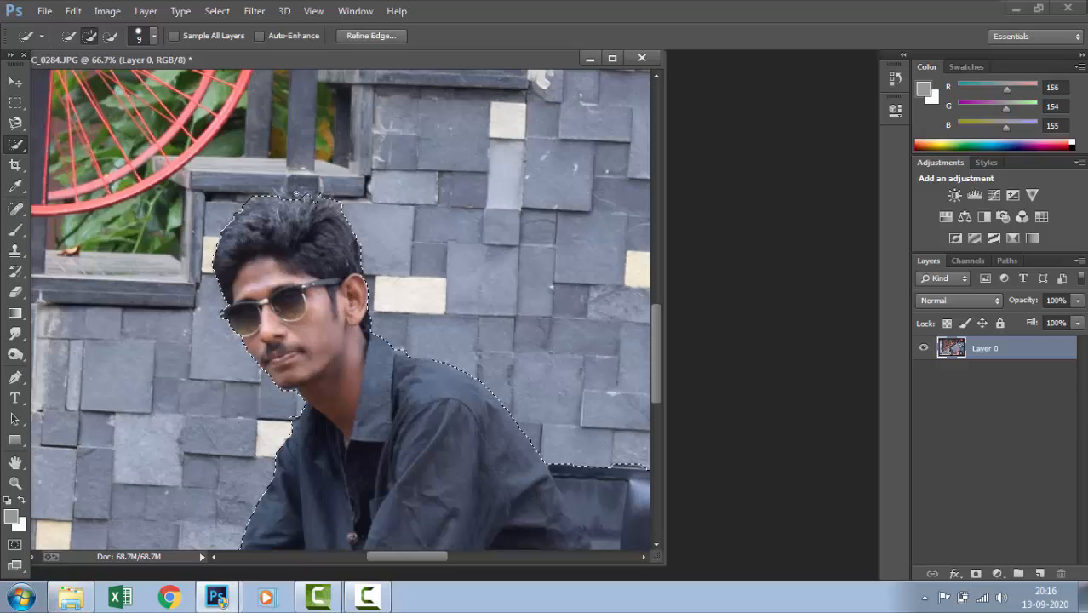
{"action": "left_click", "coordinate": [279, 199]}
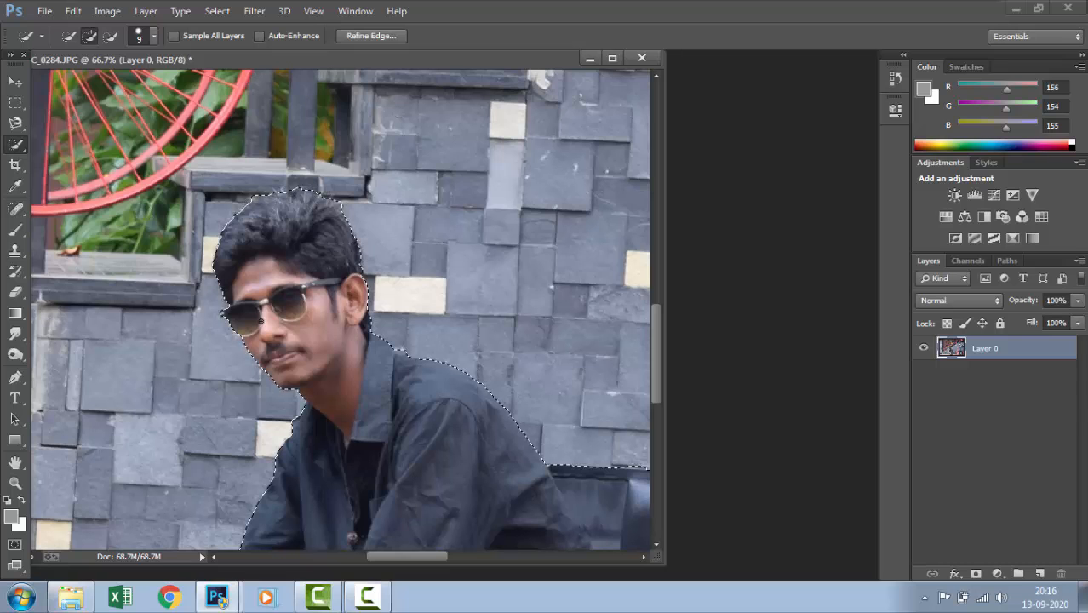
Subtract the wall and pavement in front of the rear boot from the selection
{"action": "scroll", "coordinate": [302, 482], "scroll_direction": "down", "scroll_amount": 10}
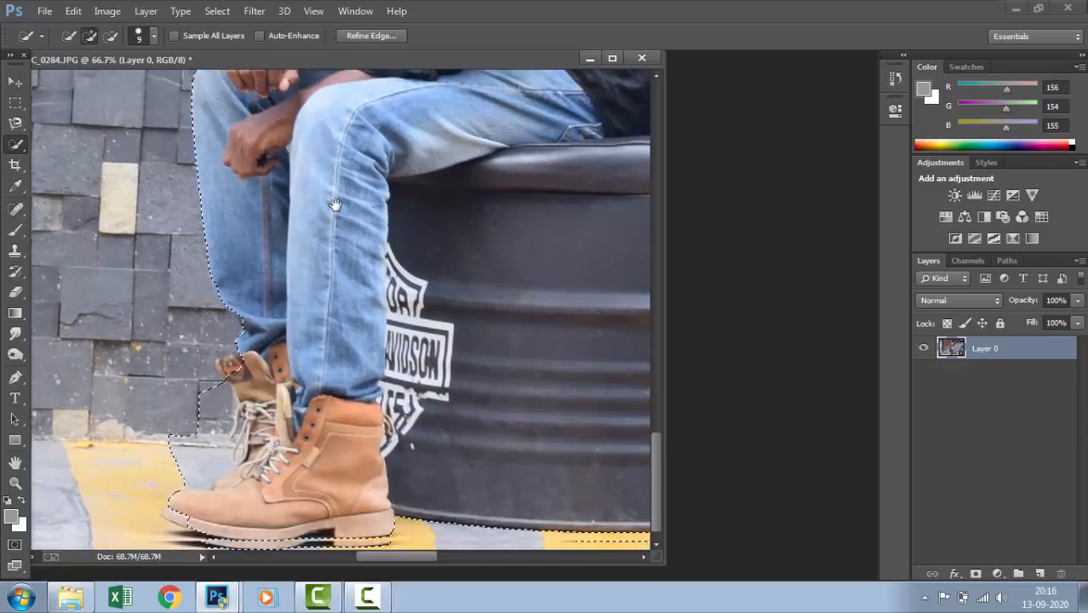
{"action": "left_click_drag", "start_coordinate": [335, 205], "coordinate": [344, 197]}
{"action": "left_click_drag", "start_coordinate": [328, 285], "coordinate": [339, 253]}
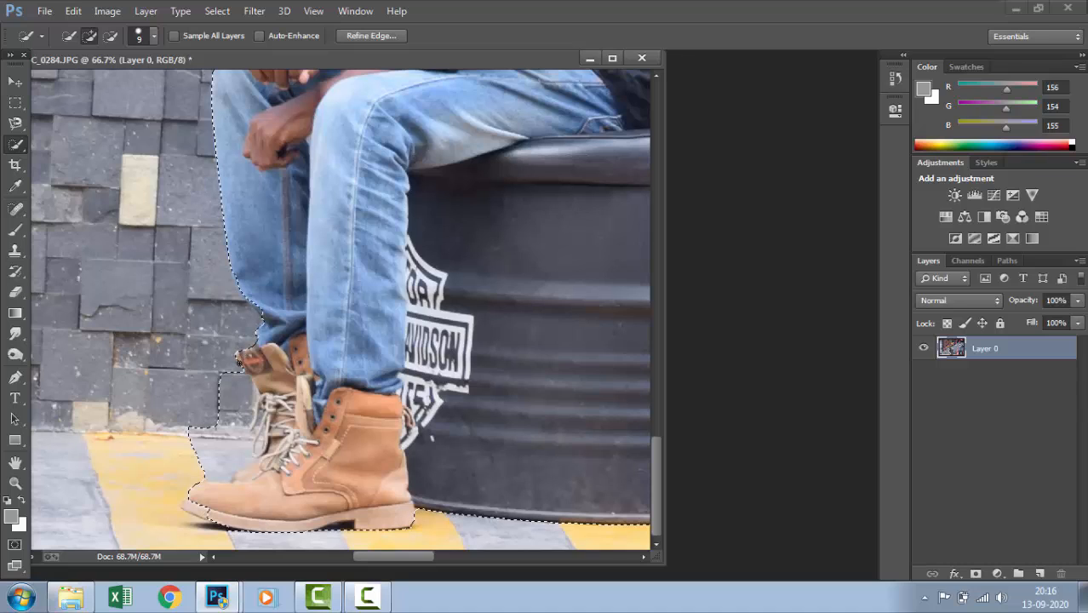
{"action": "key", "text": "alt"}
{"action": "left_click_drag", "start_coordinate": [229, 397], "coordinate": [216, 436]}
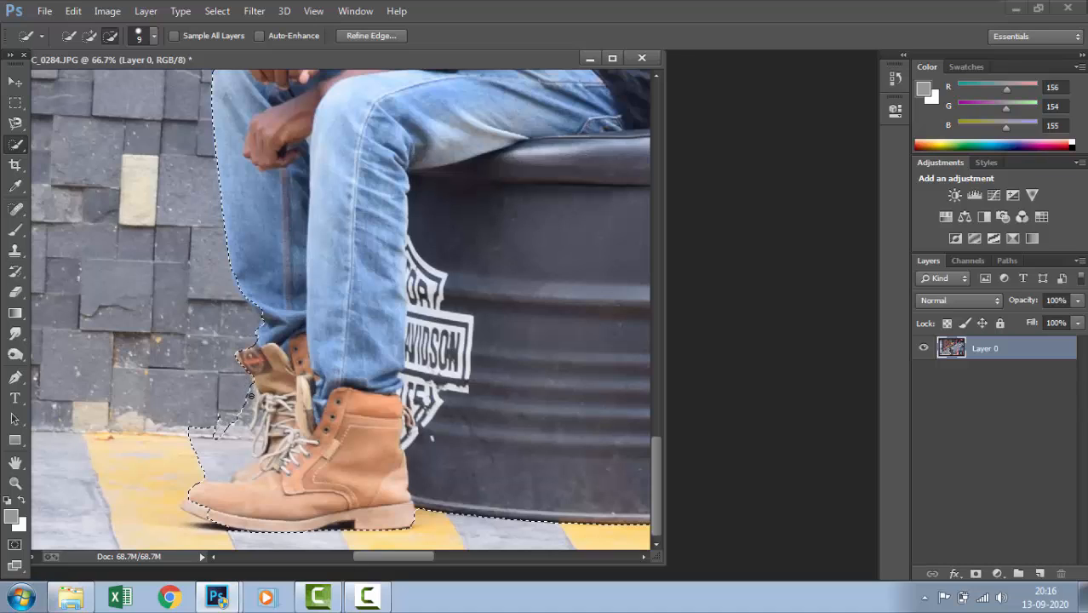
{"action": "left_click_drag", "start_coordinate": [249, 399], "coordinate": [252, 390]}
{"action": "mouse_move", "coordinate": [221, 452]}
{"action": "left_mouse_down"}
{"action": "mouse_move", "coordinate": [212, 445]}
{"action": "mouse_move", "coordinate": [236, 422]}
{"action": "left_mouse_up"}
{"action": "left_click_drag", "start_coordinate": [212, 457], "coordinate": [198, 469]}
{"action": "left_click", "coordinate": [200, 479]}
Add the front boot's toe to the selection and subtract the shadow beneath its sole
{"action": "left_click_drag", "start_coordinate": [202, 512], "coordinate": [194, 511]}
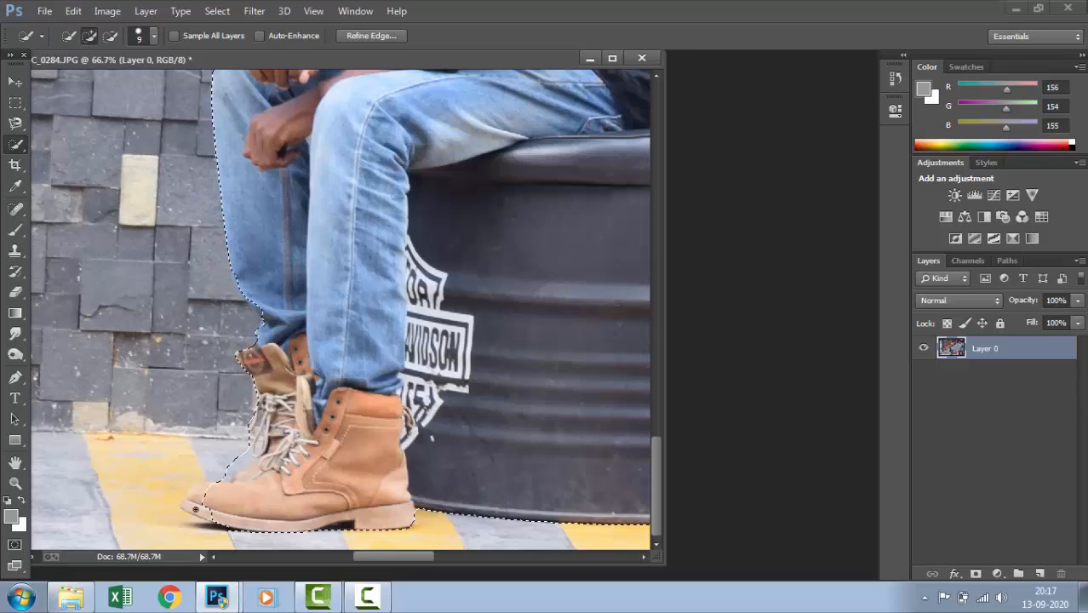
{"action": "mouse_move", "coordinate": [200, 509]}
{"action": "left_mouse_down"}
{"action": "mouse_move", "coordinate": [211, 517]}
{"action": "mouse_move", "coordinate": [200, 491]}
{"action": "mouse_move", "coordinate": [183, 514]}
{"action": "left_mouse_up"}
{"action": "key", "text": "alt"}
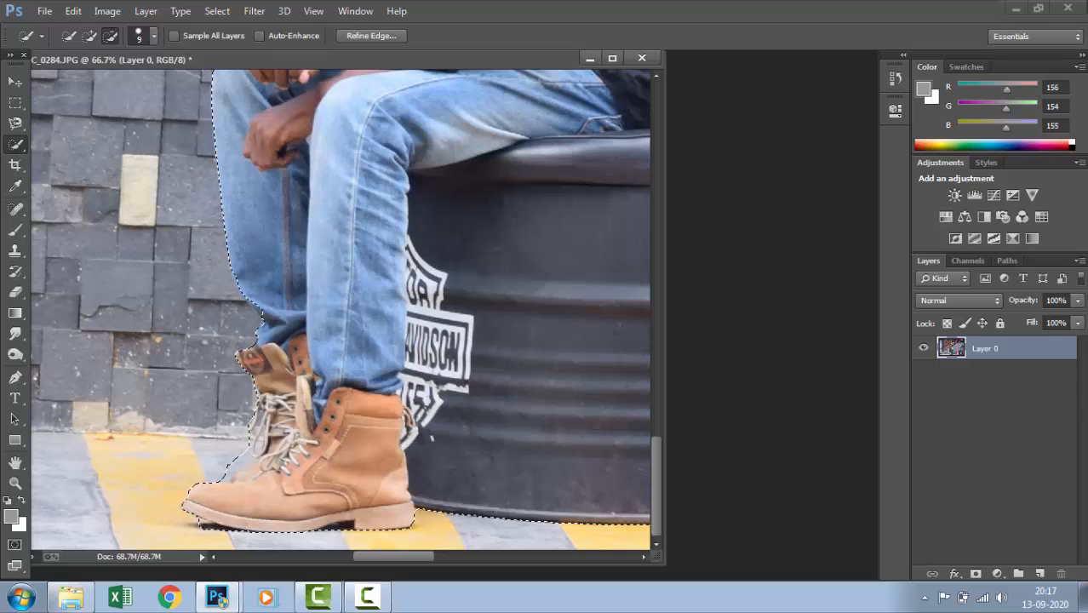
{"action": "left_click_drag", "start_coordinate": [200, 522], "coordinate": [216, 528]}
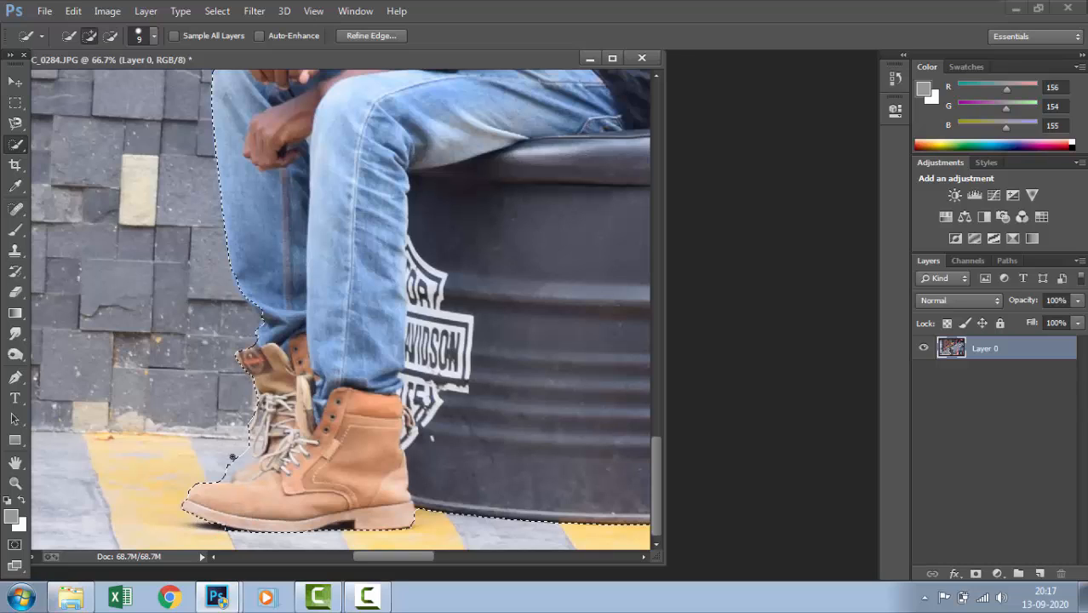
Subtract the remaining pavement and wall along the rear boot's toe and laces from the selection
{"action": "key", "text": "ctrl+plus"}
{"action": "key", "text": "ctrl+plus"}
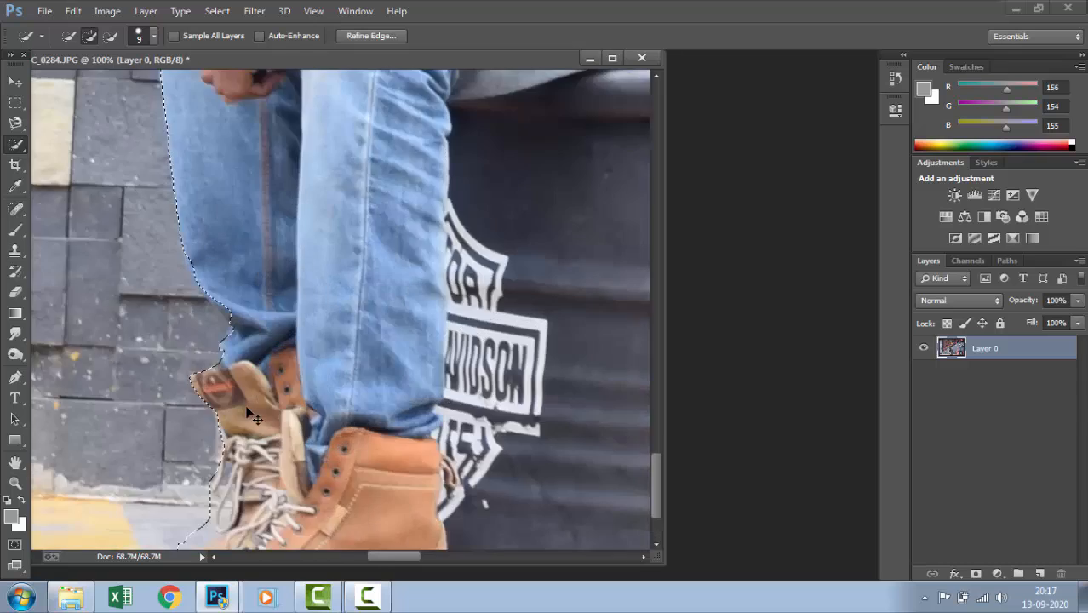
{"action": "key", "text": "space"}
{"action": "mouse_move", "coordinate": [228, 435]}
{"action": "left_mouse_down"}
{"action": "mouse_move", "coordinate": [289, 339]}
{"action": "mouse_move", "coordinate": [341, 217]}
{"action": "left_mouse_up"}
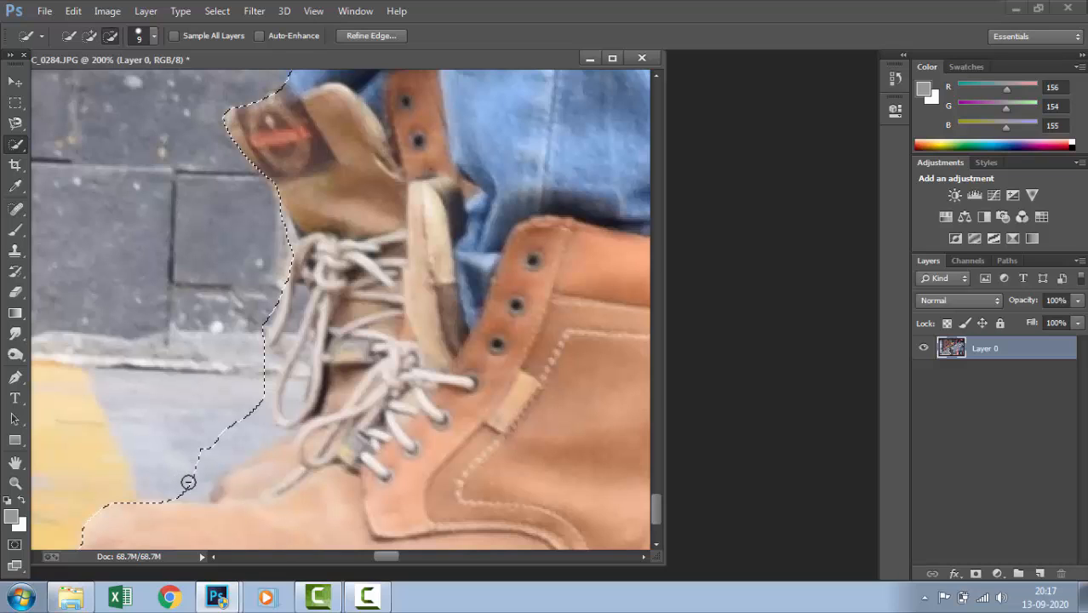
{"action": "mouse_move", "coordinate": [189, 482]}
{"action": "left_mouse_down"}
{"action": "mouse_move", "coordinate": [274, 427]}
{"action": "mouse_move", "coordinate": [253, 390]}
{"action": "left_mouse_up"}
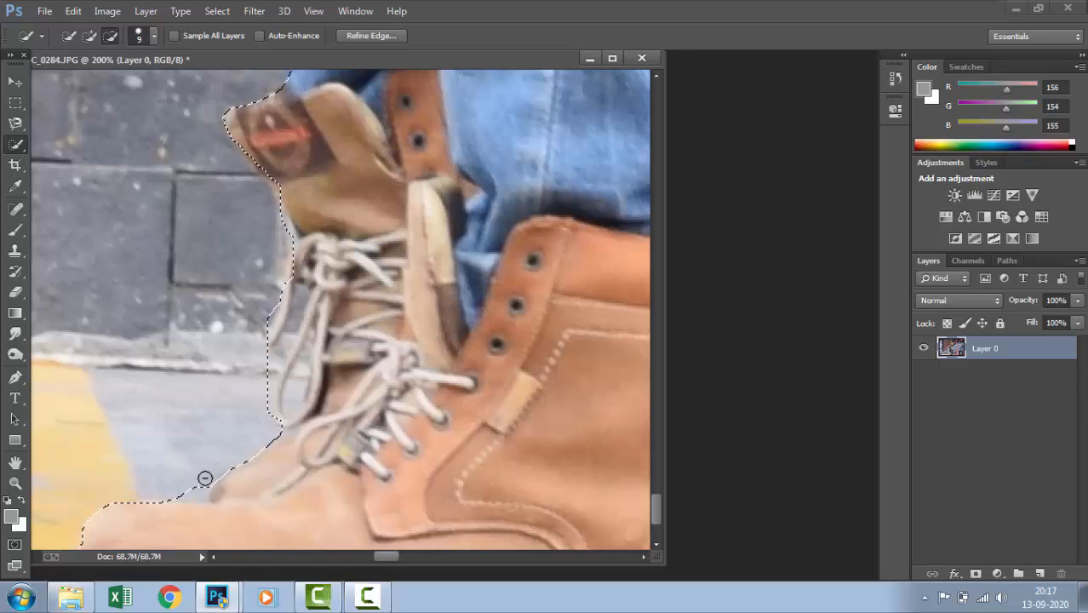
{"action": "mouse_move", "coordinate": [192, 489]}
{"action": "left_mouse_down"}
{"action": "mouse_move", "coordinate": [207, 493]}
{"action": "mouse_move", "coordinate": [231, 458]}
{"action": "left_mouse_up"}
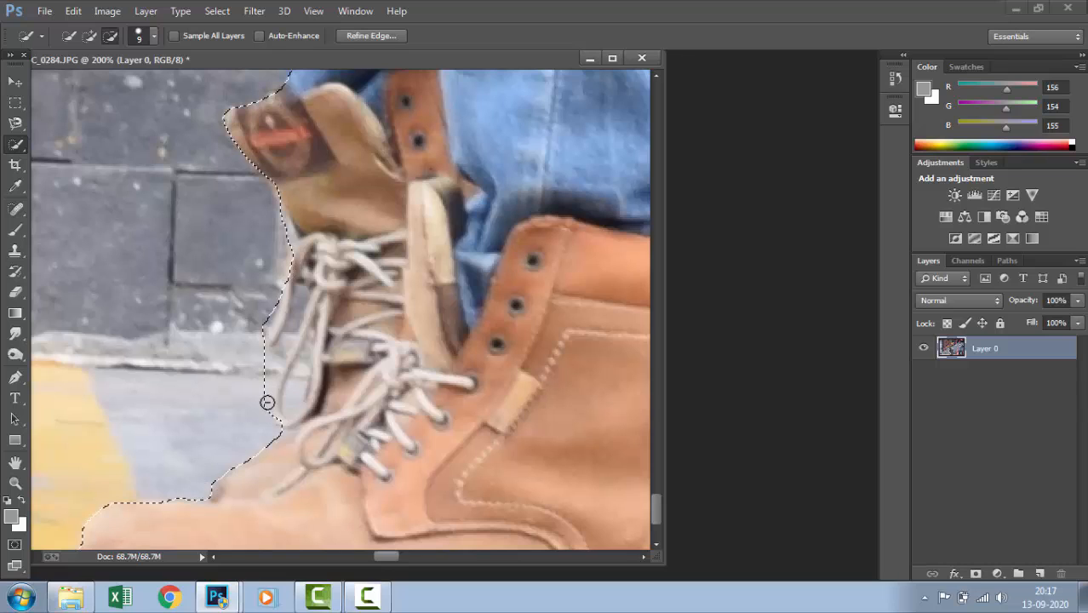
{"action": "left_click_drag", "start_coordinate": [272, 365], "coordinate": [286, 252]}
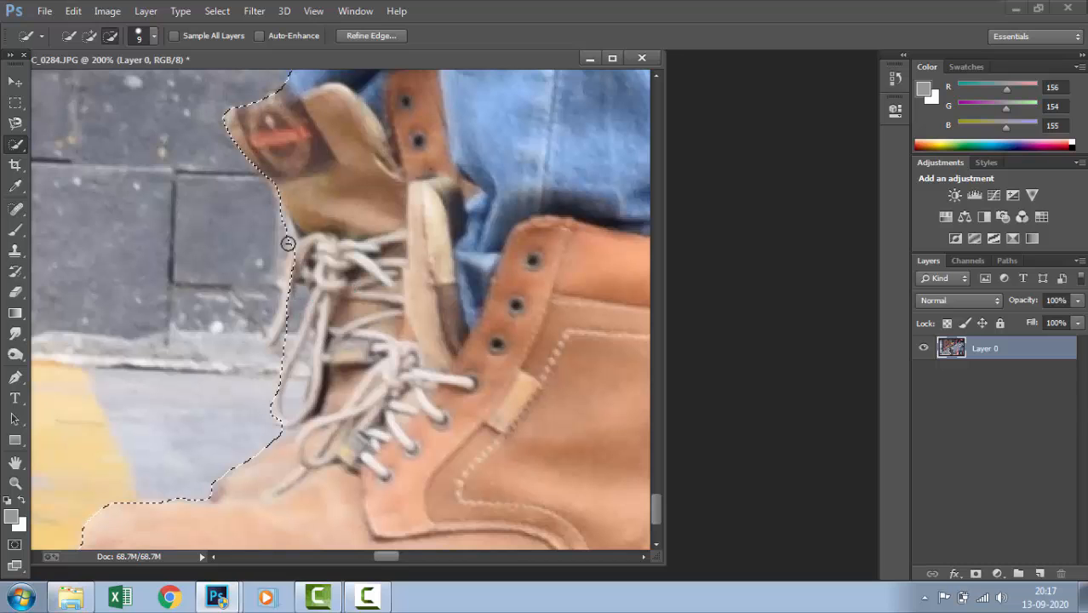
Add the missing upper rear edge of the chair's backrest to the selection
{"action": "key", "text": "ctrl+minus"}
{"action": "key", "text": "ctrl+minus"}
{"action": "key", "text": "ctrl+minus"}
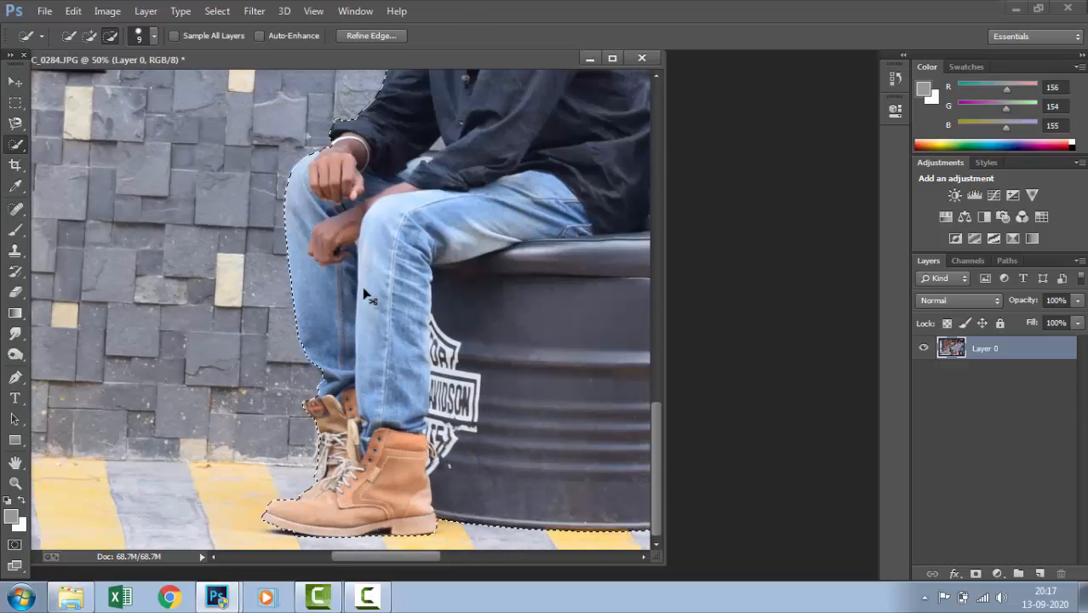
{"action": "key", "text": "ctrl+minus"}
{"action": "key", "text": "ctrl+minus"}
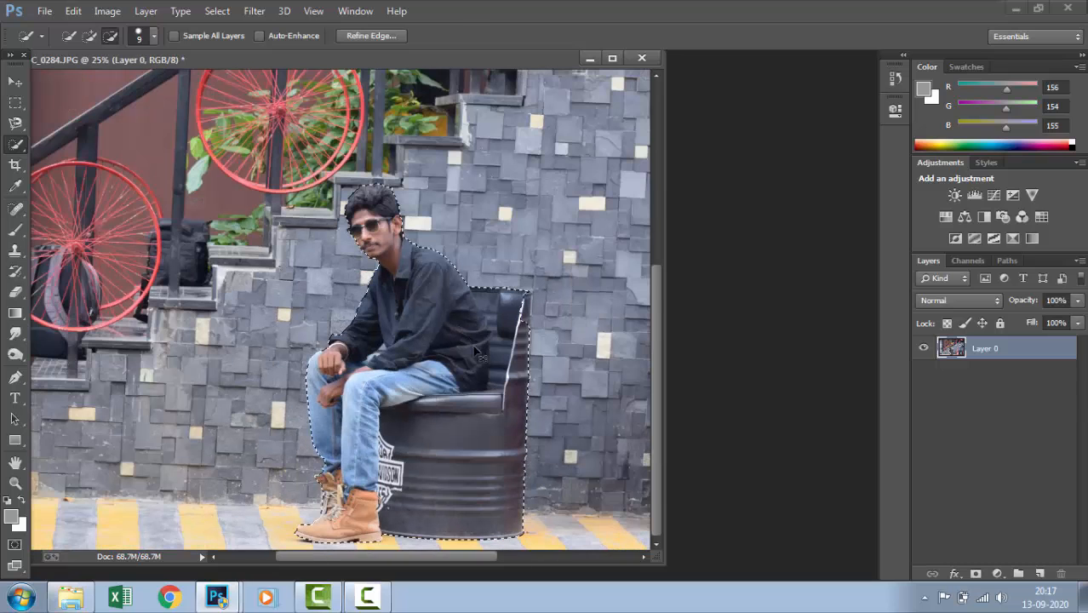
{"action": "key", "text": "ctrl+plus"}
{"action": "key", "text": "ctrl+plus"}
{"action": "left_click_drag", "start_coordinate": [554, 350], "coordinate": [371, 348]}
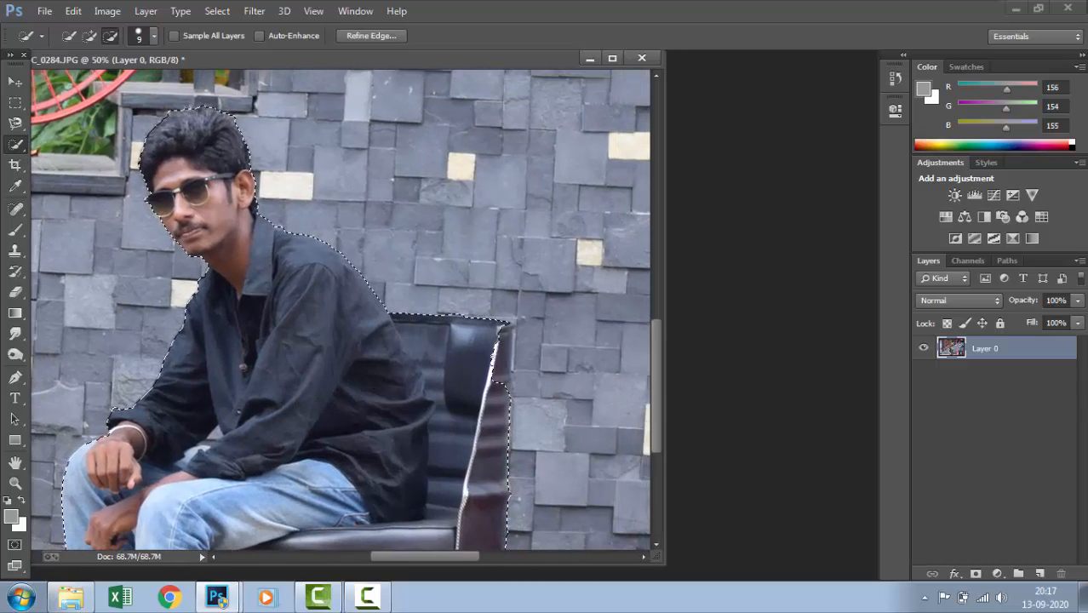
{"action": "left_click", "coordinate": [91, 36]}
{"action": "left_click_drag", "start_coordinate": [504, 367], "coordinate": [508, 344]}
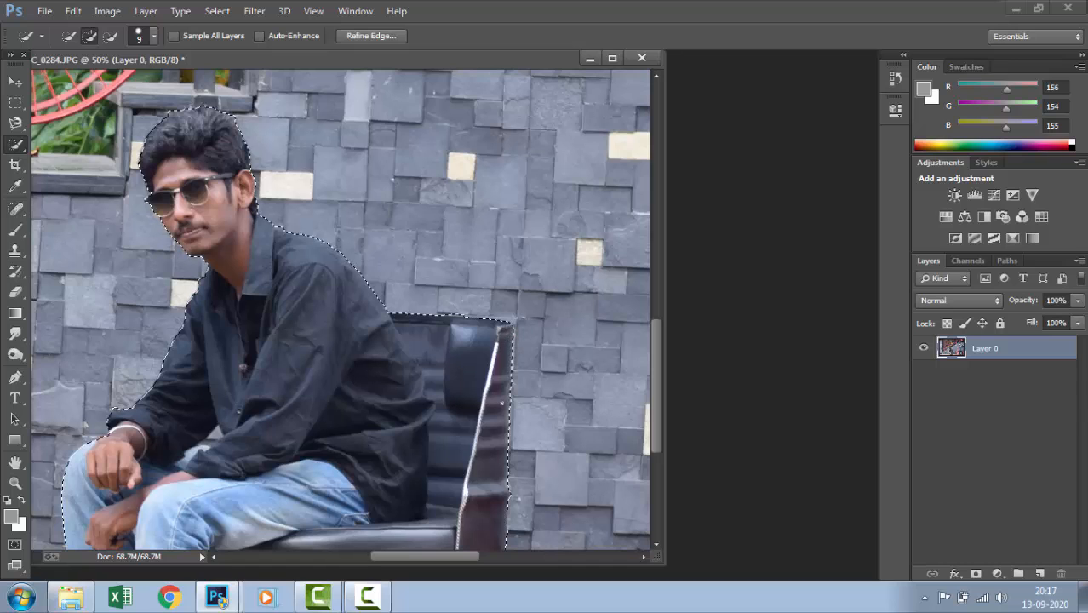
Start Refine Edge on the selection and brush around the hair from the crown to the ear and along the forehead side
{"action": "left_click_drag", "start_coordinate": [322, 321], "coordinate": [410, 356]}
{"action": "left_click_drag", "start_coordinate": [407, 291], "coordinate": [419, 341]}
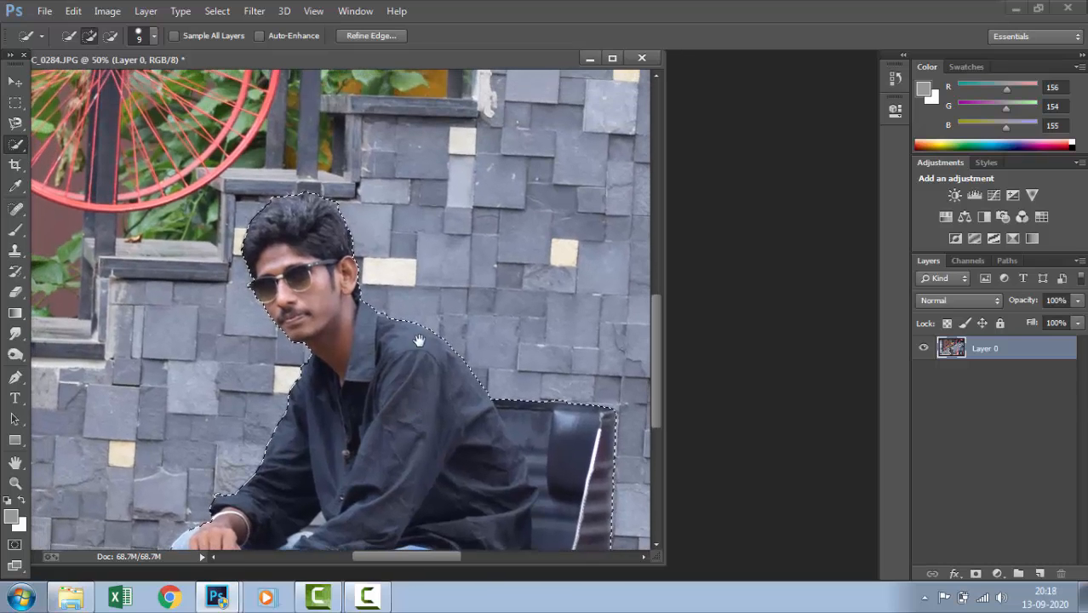
{"action": "left_click", "coordinate": [371, 35]}
{"action": "left_click_drag", "start_coordinate": [260, 209], "coordinate": [291, 200]}
{"action": "mouse_move", "coordinate": [326, 210]}
{"action": "left_mouse_down"}
{"action": "mouse_move", "coordinate": [365, 212]}
{"action": "mouse_move", "coordinate": [369, 239]}
{"action": "mouse_move", "coordinate": [363, 289]}
{"action": "left_mouse_up"}
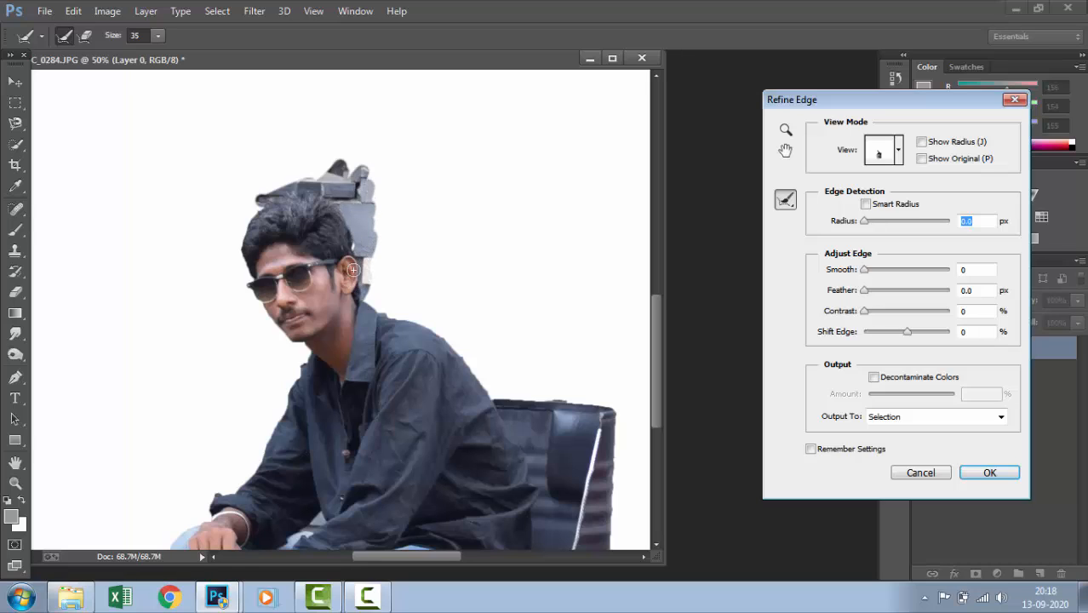
{"action": "mouse_move", "coordinate": [261, 219]}
{"action": "left_mouse_down"}
{"action": "mouse_move", "coordinate": [232, 270]}
{"action": "mouse_move", "coordinate": [238, 260]}
{"action": "mouse_move", "coordinate": [248, 288]}
{"action": "left_mouse_up"}
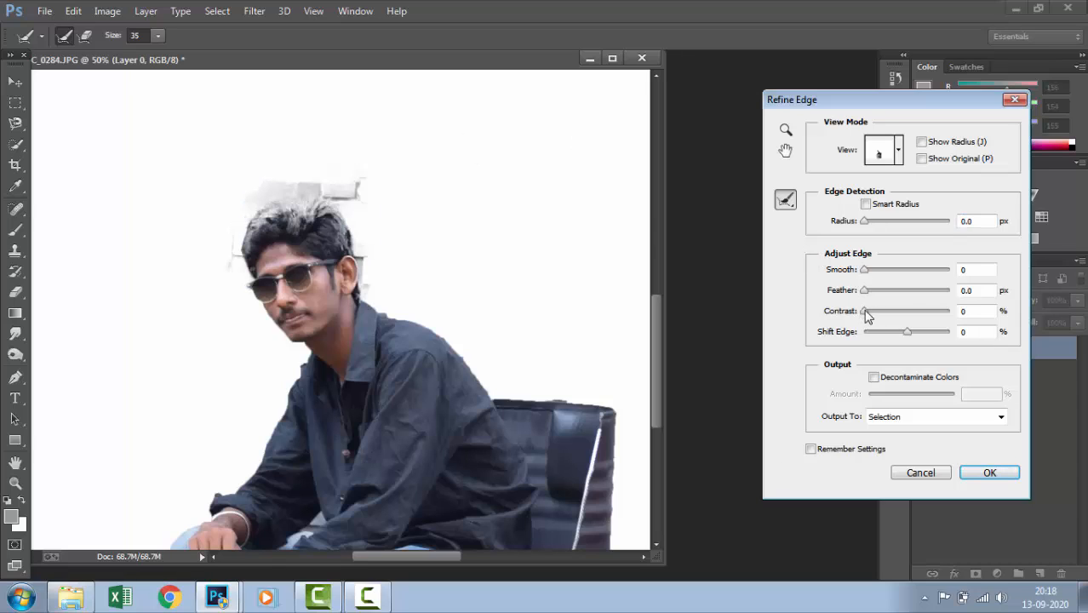
Set the edge contrast to 72%, smooth to 42 and feather to 1.4 px, and apply the refinement to the selection
{"action": "mouse_move", "coordinate": [924, 316]}
{"action": "left_mouse_down"}
{"action": "mouse_move", "coordinate": [867, 322]}
{"action": "mouse_move", "coordinate": [937, 315]}
{"action": "left_mouse_up"}
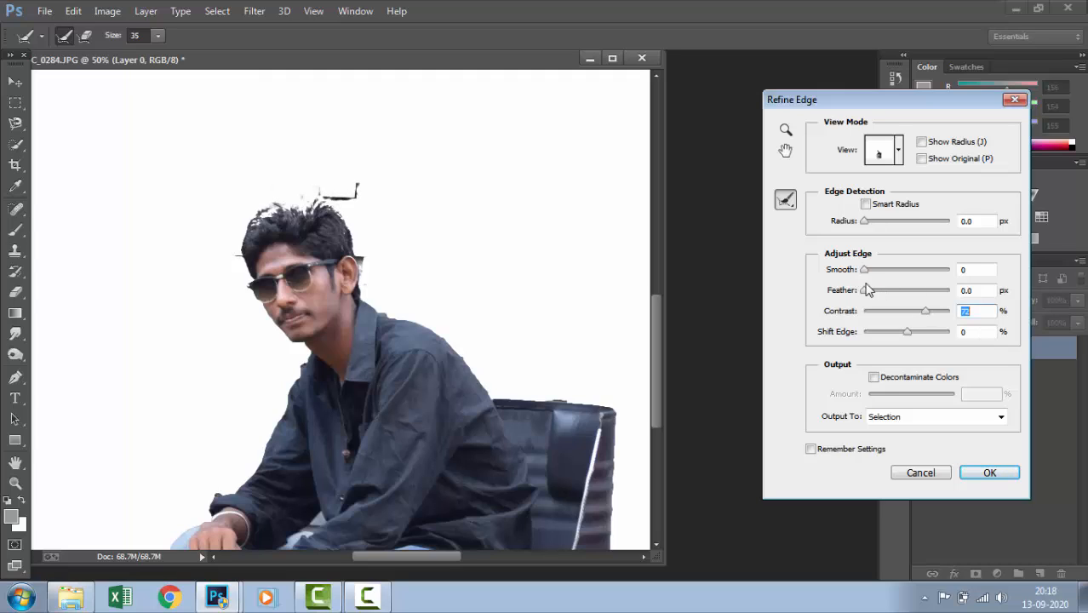
{"action": "left_click_drag", "start_coordinate": [864, 271], "coordinate": [900, 273]}
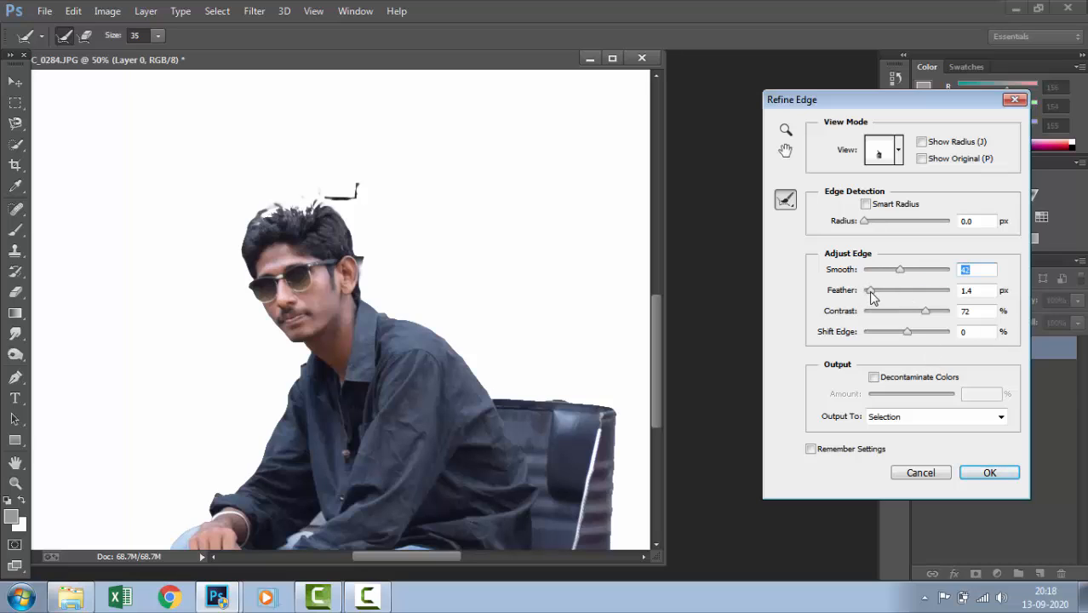
{"action": "left_click", "coordinate": [871, 294]}
{"action": "left_click", "coordinate": [996, 470]}
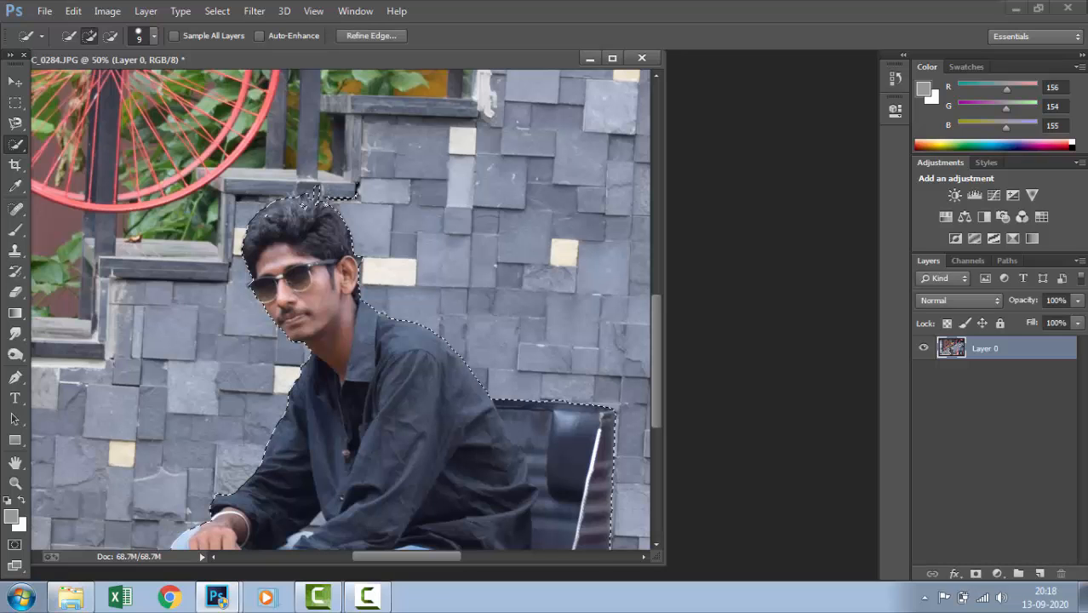
Subtract the dark gap under the ledge and the wall spike above the hair from the selection
{"action": "key", "text": "ctrl+plus"}
{"action": "key", "text": "ctrl+plus"}
{"action": "key", "text": "ctrl+plus"}
{"action": "left_click_drag", "start_coordinate": [334, 211], "coordinate": [347, 375]}
{"action": "left_click_drag", "start_coordinate": [343, 241], "coordinate": [347, 331]}
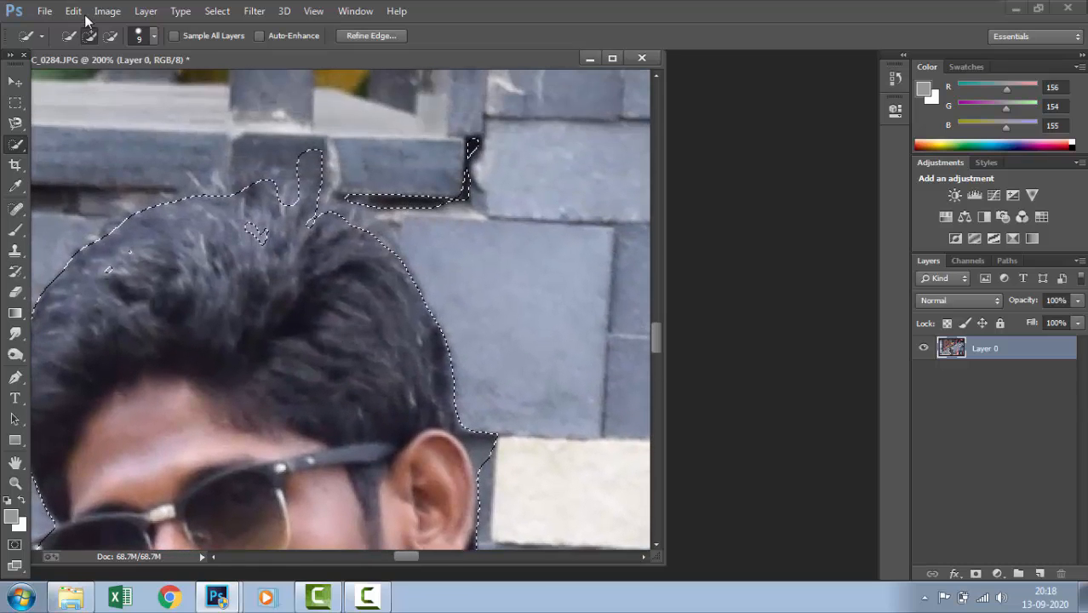
{"action": "left_click_drag", "start_coordinate": [476, 150], "coordinate": [457, 197]}
{"action": "mouse_move", "coordinate": [383, 202]}
{"action": "left_mouse_down"}
{"action": "mouse_move", "coordinate": [366, 188]}
{"action": "mouse_move", "coordinate": [294, 174]}
{"action": "mouse_move", "coordinate": [315, 185]}
{"action": "left_mouse_up"}
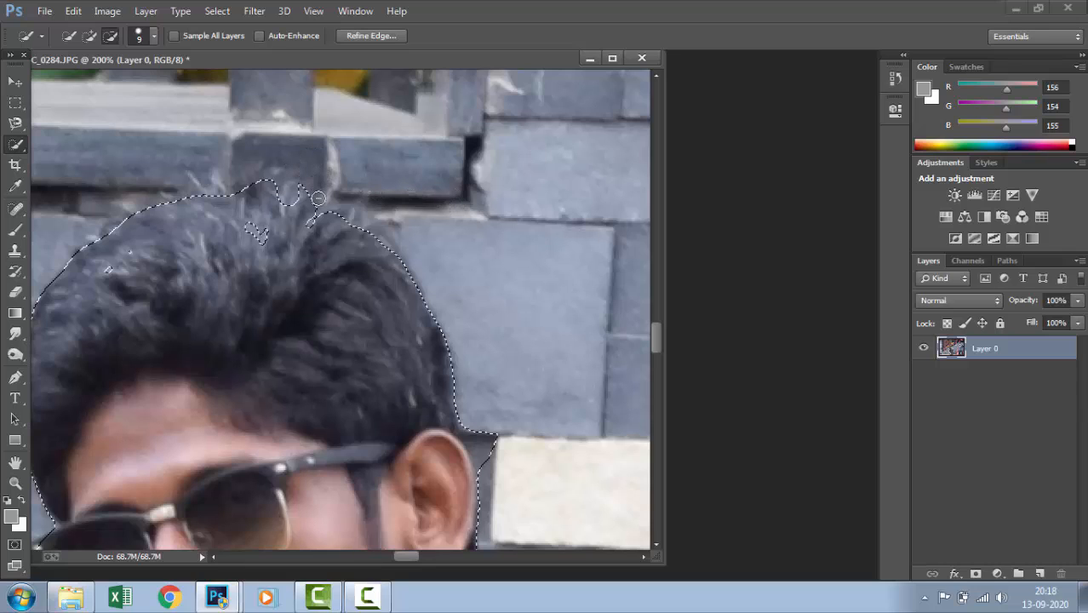
Rework the selection at the crown so that it covers the hair without the ledge above it
{"action": "left_click_drag", "start_coordinate": [257, 239], "coordinate": [257, 244]}
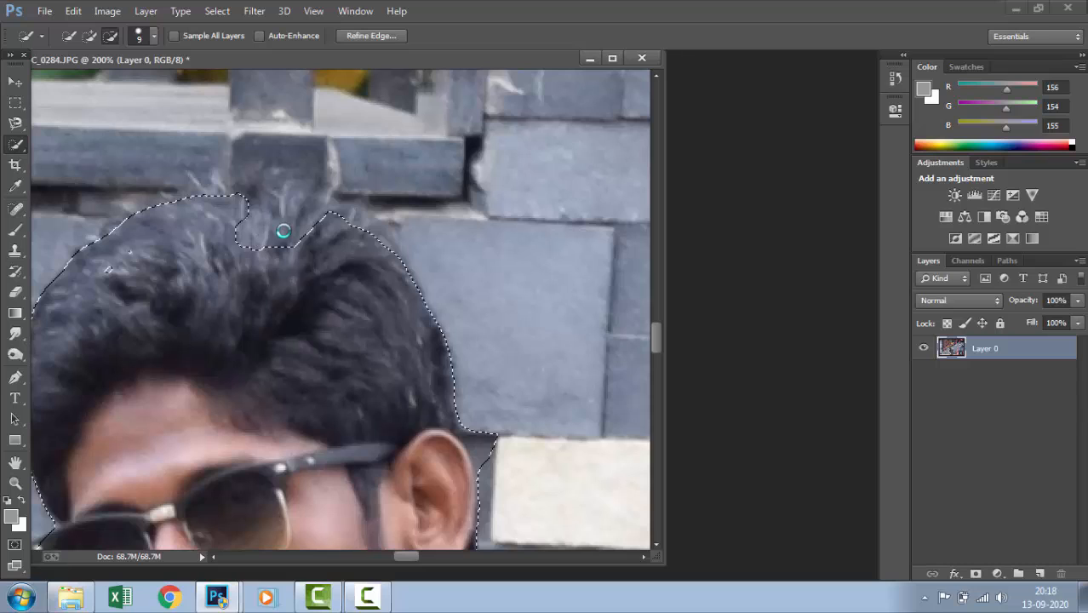
{"action": "left_click", "coordinate": [283, 231]}
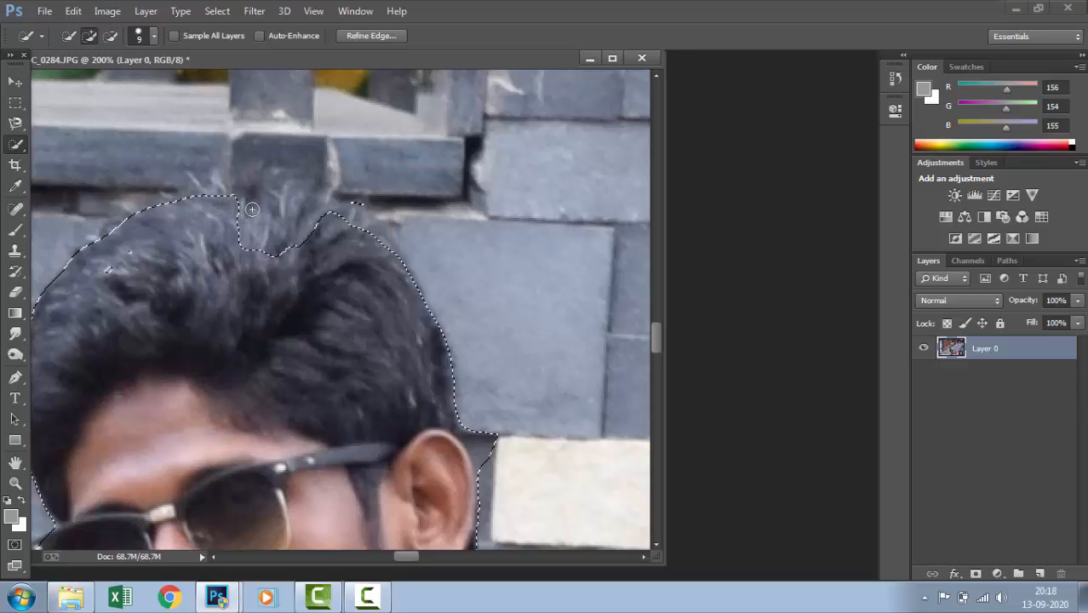
{"action": "mouse_move", "coordinate": [279, 224]}
{"action": "left_mouse_down"}
{"action": "mouse_move", "coordinate": [321, 234]}
{"action": "mouse_move", "coordinate": [291, 231]}
{"action": "left_mouse_up"}
{"action": "key", "text": "ctrl+z"}
{"action": "mouse_move", "coordinate": [217, 213]}
{"action": "left_mouse_down"}
{"action": "mouse_move", "coordinate": [314, 244]}
{"action": "mouse_move", "coordinate": [312, 233]}
{"action": "mouse_move", "coordinate": [238, 206]}
{"action": "mouse_move", "coordinate": [306, 222]}
{"action": "left_mouse_up"}
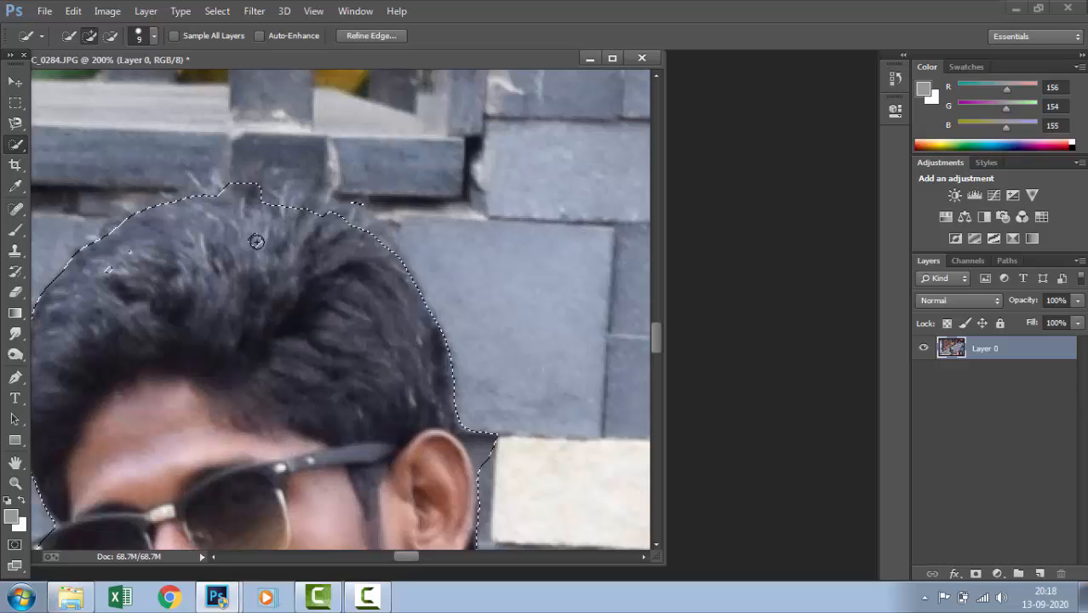
{"action": "key", "text": "ctrl+z"}
{"action": "left_click_drag", "start_coordinate": [123, 259], "coordinate": [113, 274]}
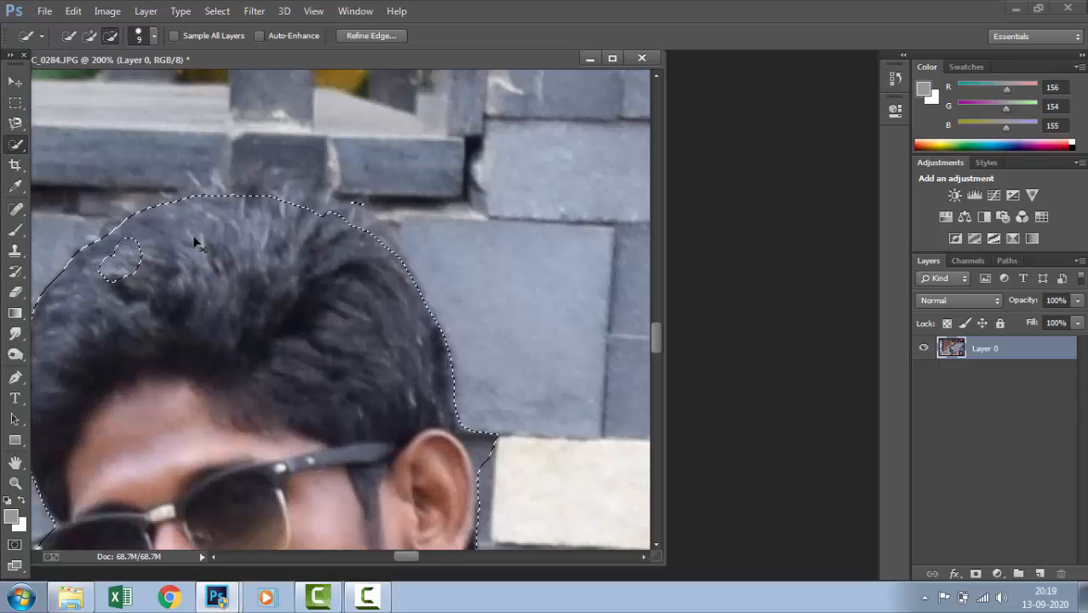
{"action": "key", "text": "ctrl+d"}
{"action": "key", "text": "ctrl+z"}
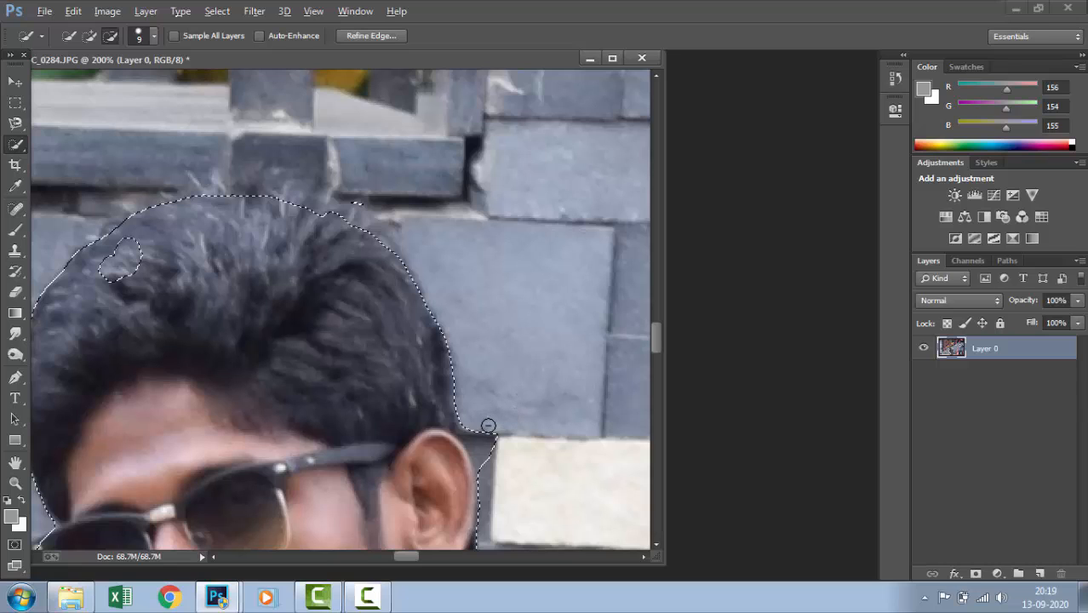
Subtract the wall wedge above the ear from the selection and add the missing hair patch near the forehead side
{"action": "left_click_drag", "start_coordinate": [485, 438], "coordinate": [490, 457]}
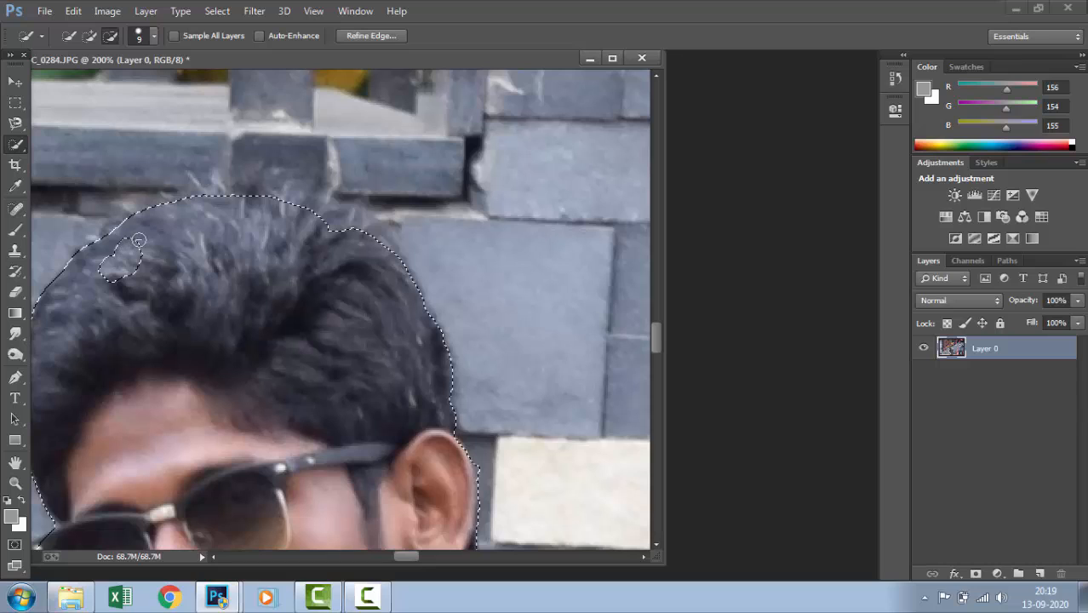
{"action": "left_click", "coordinate": [90, 36]}
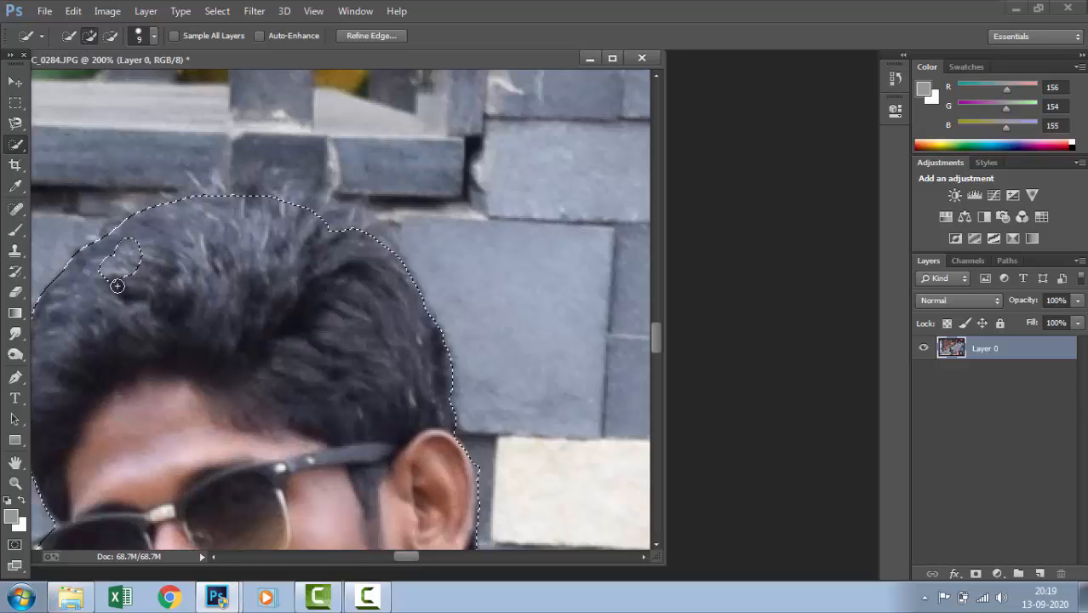
{"action": "mouse_move", "coordinate": [131, 254]}
{"action": "left_mouse_down"}
{"action": "mouse_move", "coordinate": [113, 303]}
{"action": "mouse_move", "coordinate": [111, 279]}
{"action": "mouse_move", "coordinate": [139, 242]}
{"action": "mouse_move", "coordinate": [110, 289]}
{"action": "mouse_move", "coordinate": [111, 259]}
{"action": "left_mouse_up"}
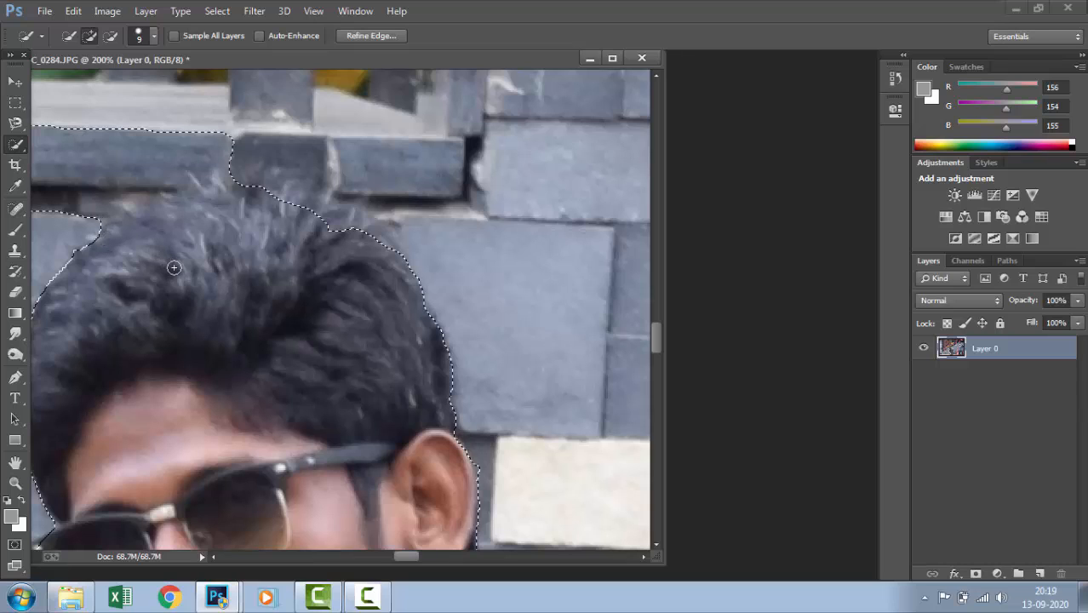
Subtract the ledge and wall above the head from the selection and follow the top outline of the hair
{"action": "key", "text": "alt"}
{"action": "mouse_move", "coordinate": [75, 195]}
{"action": "left_mouse_down"}
{"action": "mouse_move", "coordinate": [149, 134]}
{"action": "mouse_move", "coordinate": [47, 147]}
{"action": "mouse_move", "coordinate": [93, 133]}
{"action": "mouse_move", "coordinate": [45, 121]}
{"action": "left_mouse_up"}
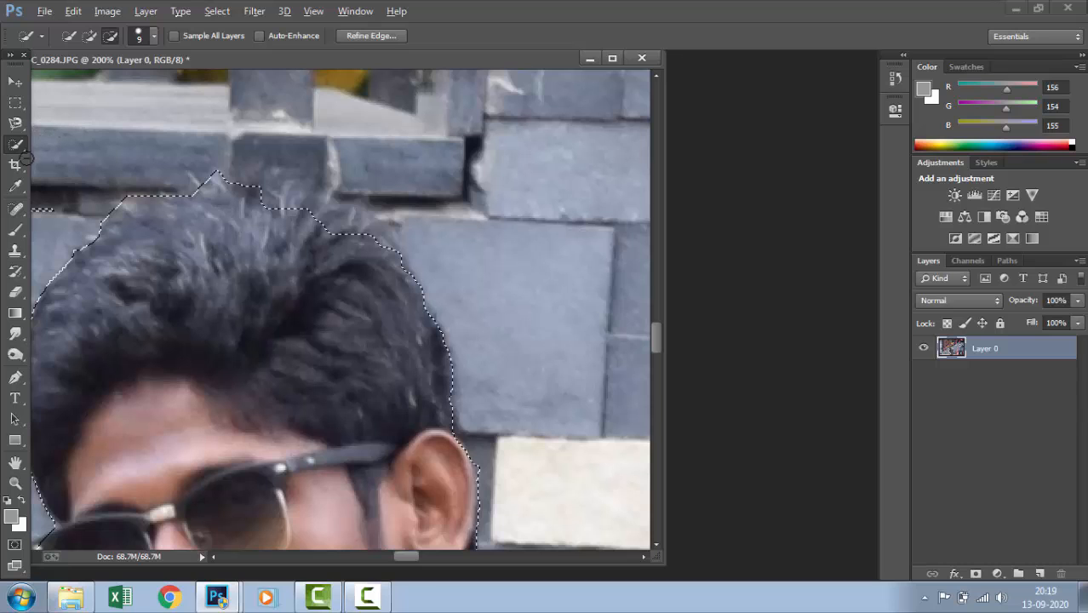
{"action": "left_click_drag", "start_coordinate": [214, 192], "coordinate": [173, 188]}
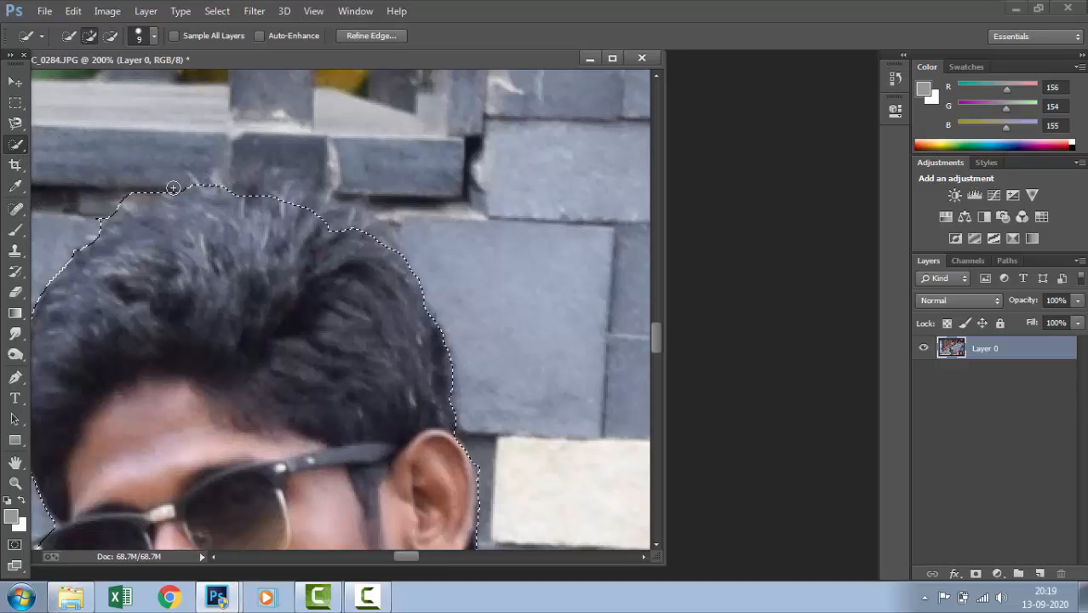
{"action": "left_click", "coordinate": [253, 197]}
Start Refine Edge again and brush along the top and sides of the hair to recalculate its edge
{"action": "key", "text": "ctrl+minus"}
{"action": "key", "text": "ctrl+minus"}
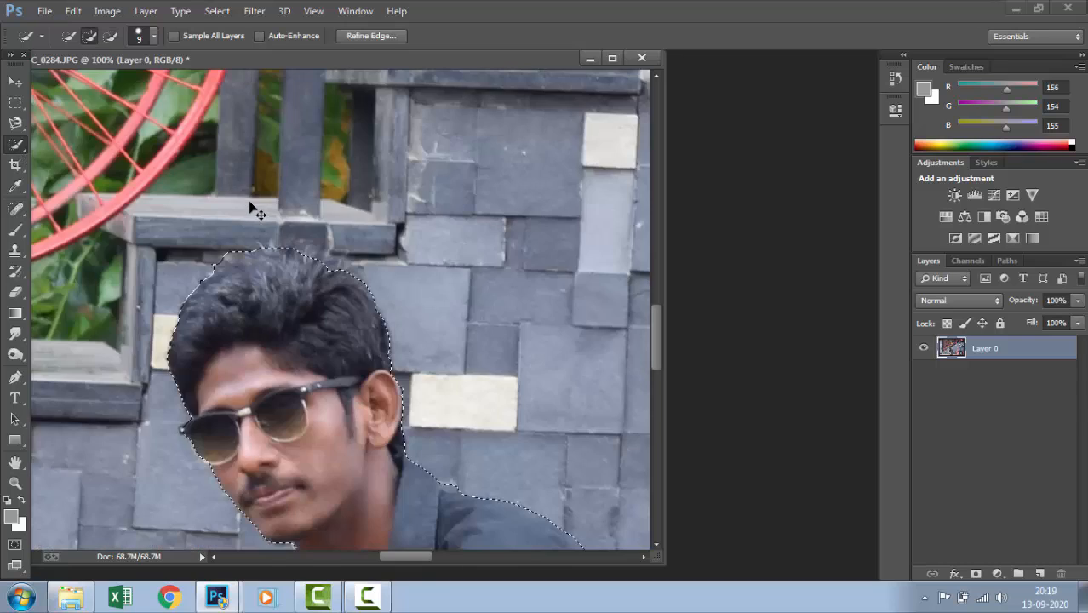
{"action": "key", "text": "ctrl+plus"}
{"action": "key", "text": "ctrl+plus"}
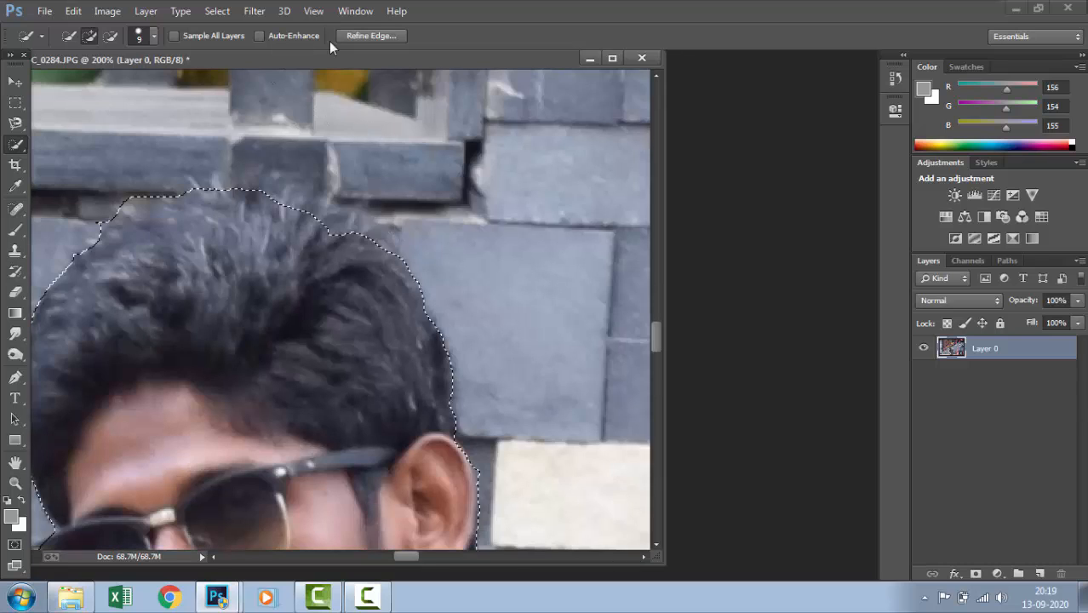
{"action": "left_click", "coordinate": [368, 36]}
{"action": "mouse_move", "coordinate": [311, 182]}
{"action": "left_mouse_down"}
{"action": "mouse_move", "coordinate": [192, 165]}
{"action": "mouse_move", "coordinate": [310, 191]}
{"action": "mouse_move", "coordinate": [387, 258]}
{"action": "mouse_move", "coordinate": [285, 179]}
{"action": "mouse_move", "coordinate": [456, 259]}
{"action": "mouse_move", "coordinate": [440, 373]}
{"action": "mouse_move", "coordinate": [436, 290]}
{"action": "mouse_move", "coordinate": [417, 260]}
{"action": "mouse_move", "coordinate": [453, 363]}
{"action": "mouse_move", "coordinate": [445, 408]}
{"action": "mouse_move", "coordinate": [447, 322]}
{"action": "mouse_move", "coordinate": [236, 149]}
{"action": "mouse_move", "coordinate": [89, 223]}
{"action": "mouse_move", "coordinate": [161, 185]}
{"action": "mouse_move", "coordinate": [92, 231]}
{"action": "mouse_move", "coordinate": [182, 296]}
{"action": "left_mouse_up"}
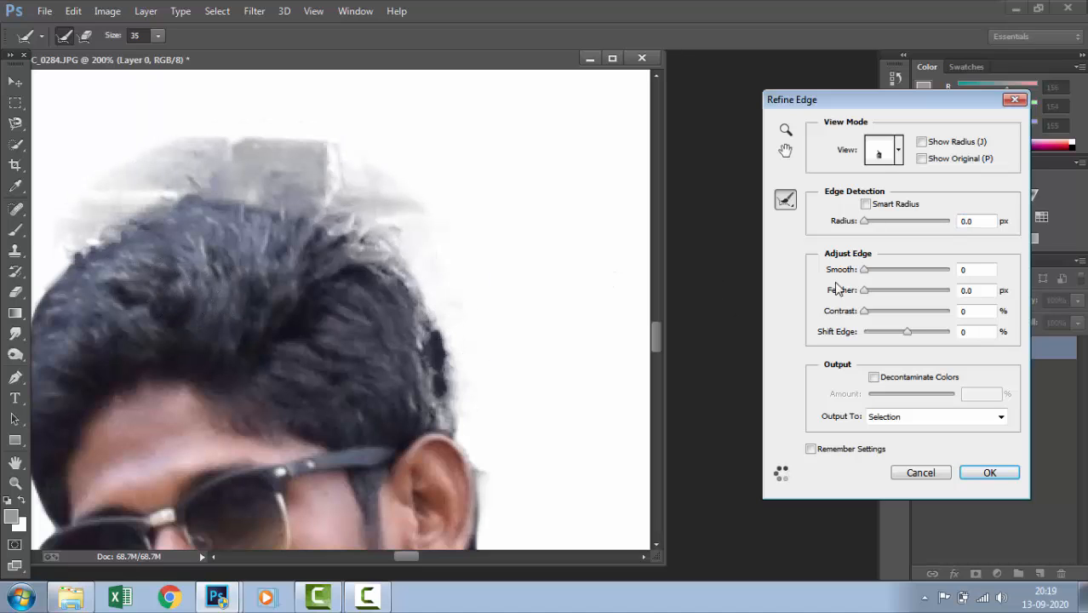
Set smooth to 32, feather to 1.0 px and contrast to 44%, and apply the refined edge to the selection
{"action": "left_click_drag", "start_coordinate": [879, 271], "coordinate": [895, 317]}
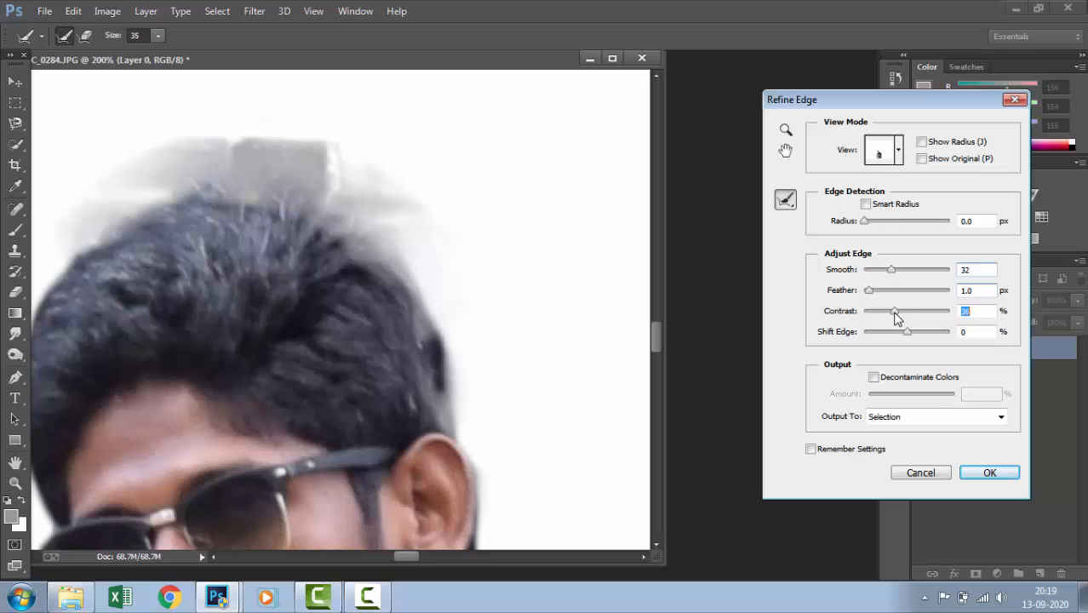
{"action": "left_click_drag", "start_coordinate": [315, 309], "coordinate": [478, 249]}
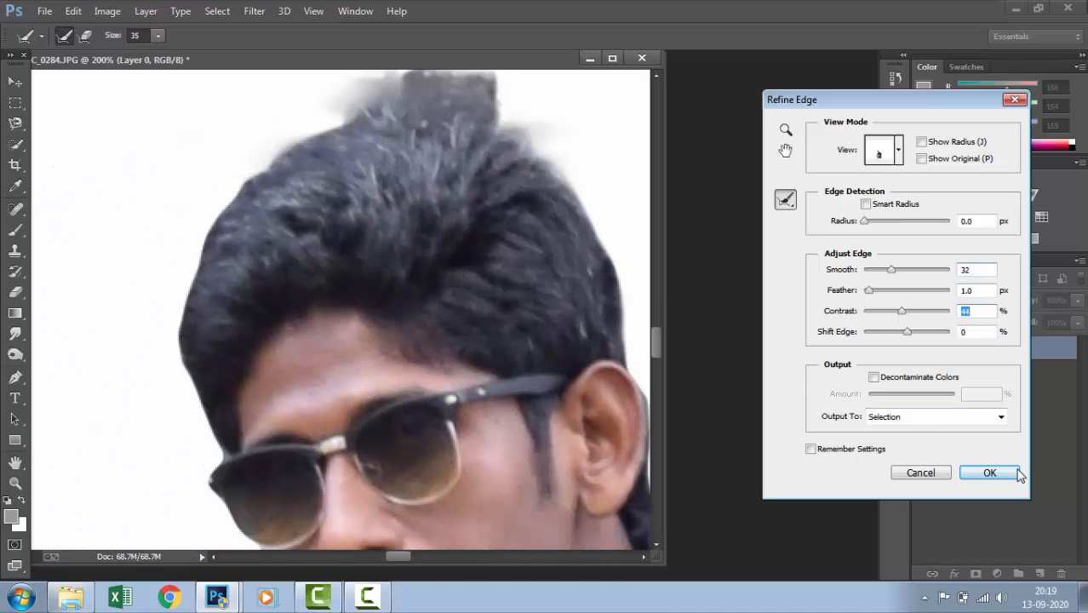
{"action": "left_click", "coordinate": [988, 473]}
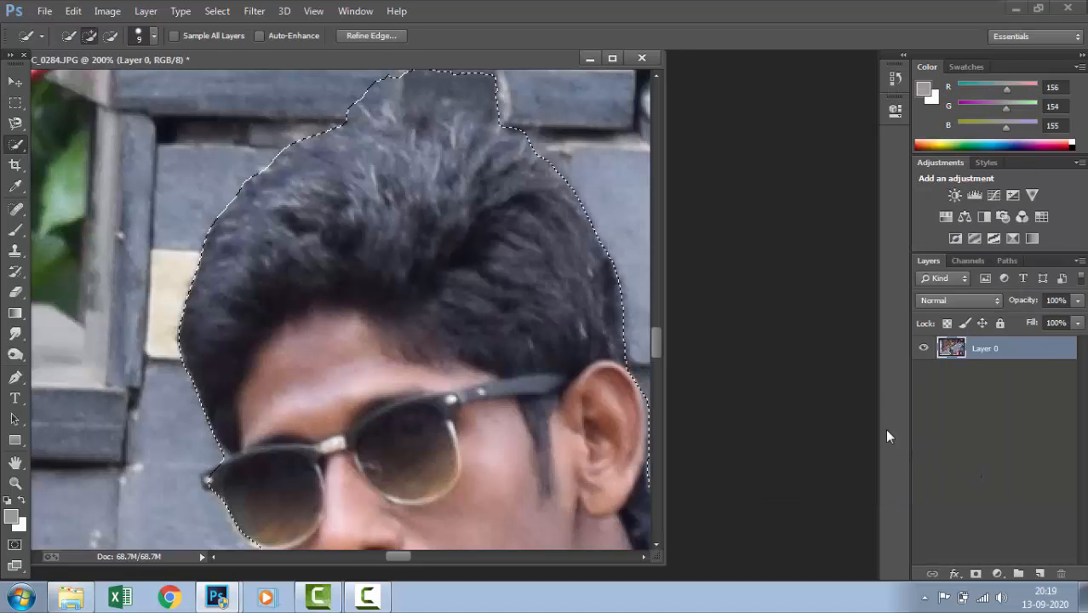
{"action": "left_click", "coordinate": [976, 574]}
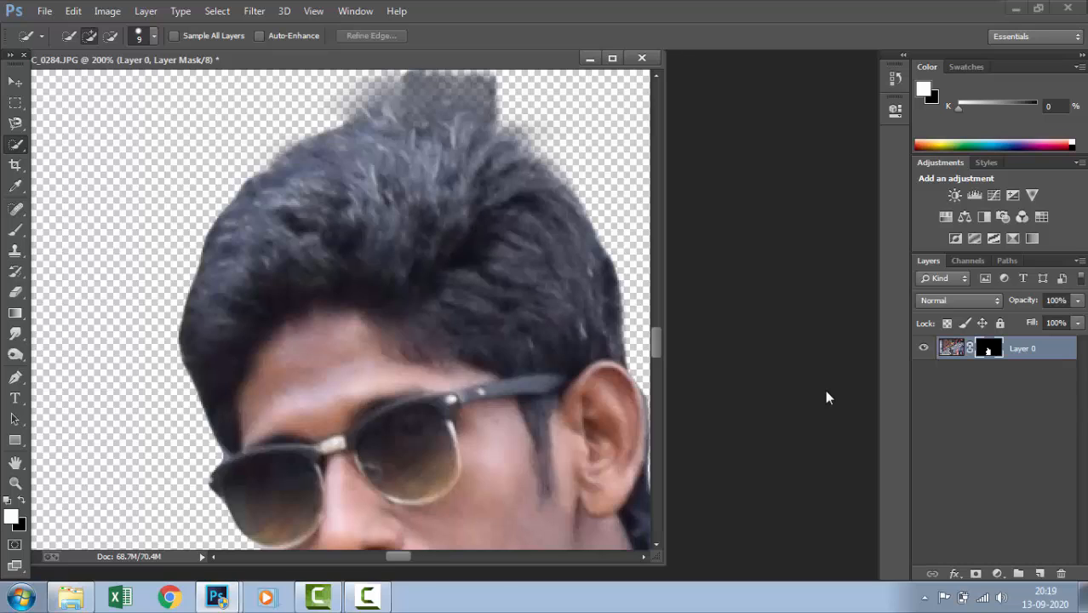
{"action": "key", "text": "Page_Up"}
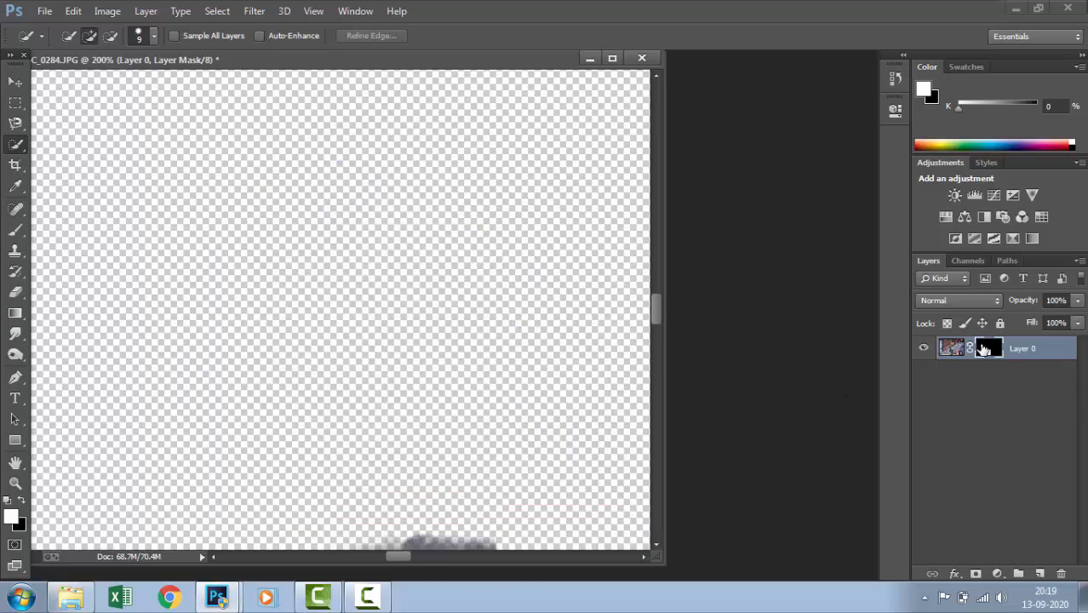
{"action": "left_click", "coordinate": [962, 347]}
{"action": "key", "text": "ctrl+z"}
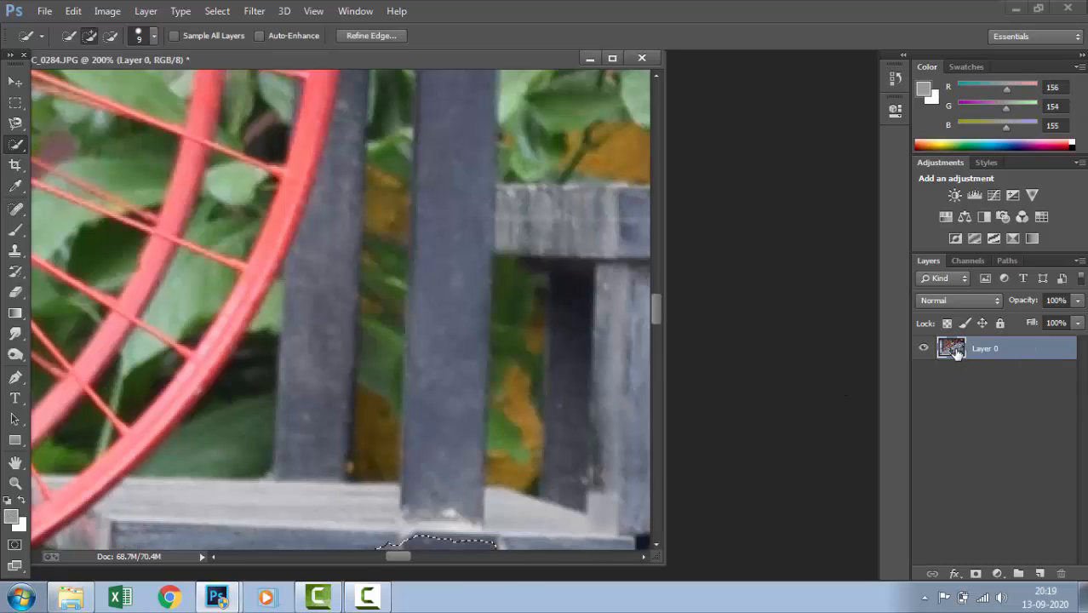
Add a layer mask to Layer 0 from the selection and apply it to remove the background permanently
{"action": "left_click", "coordinate": [975, 573]}
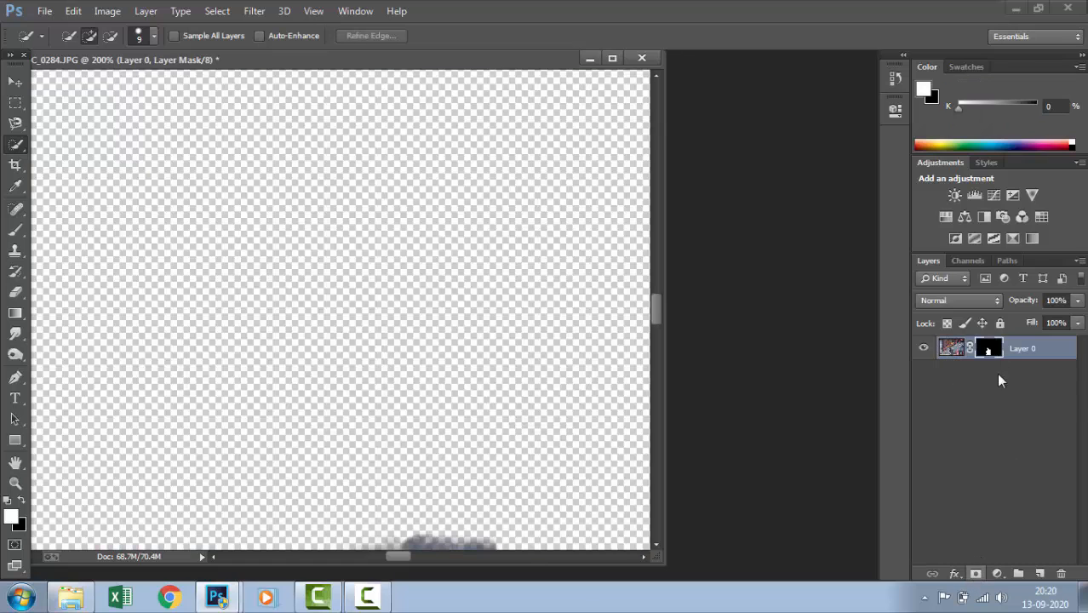
{"action": "left_click", "coordinate": [954, 352]}
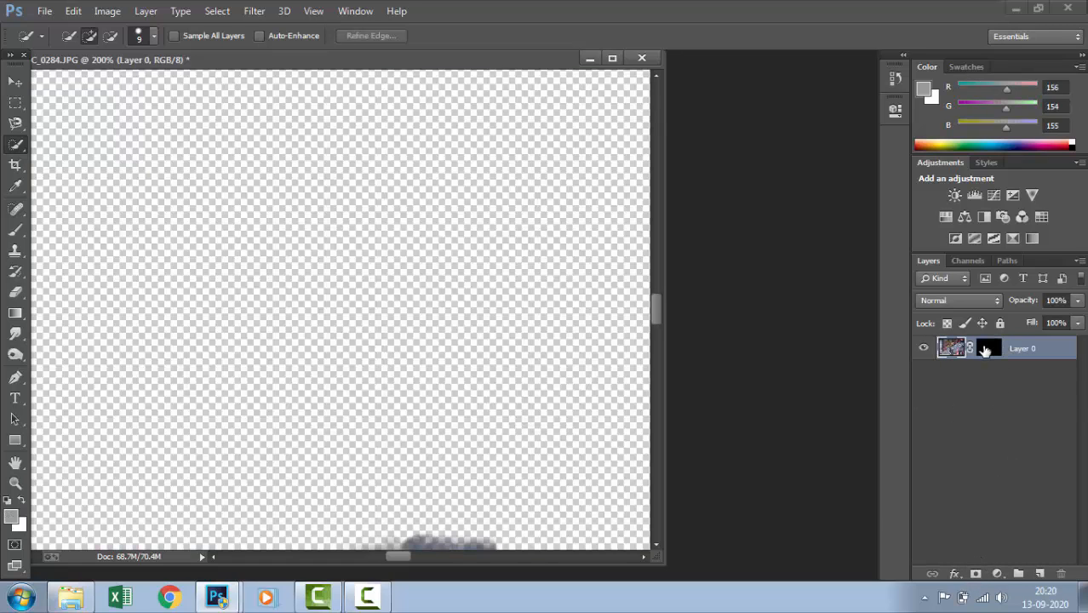
{"action": "right_click", "coordinate": [985, 351]}
{"action": "left_click", "coordinate": [923, 399]}
Erase the leftover wall and ledge remnants above the hair with a hard round 30 px Eraser brush
{"action": "key", "text": "ctrl+minus"}
{"action": "key", "text": "ctrl+minus"}
{"action": "key", "text": "ctrl+minus"}
{"action": "key", "text": "ctrl+plus"}
{"action": "key", "text": "ctrl+plus"}
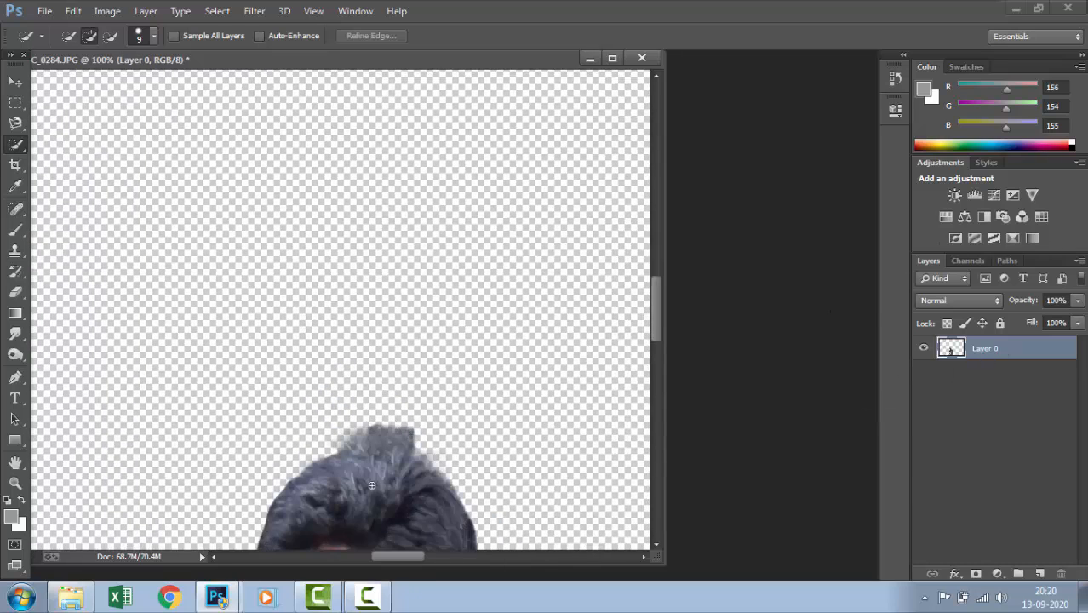
{"action": "left_click_drag", "start_coordinate": [377, 500], "coordinate": [372, 318]}
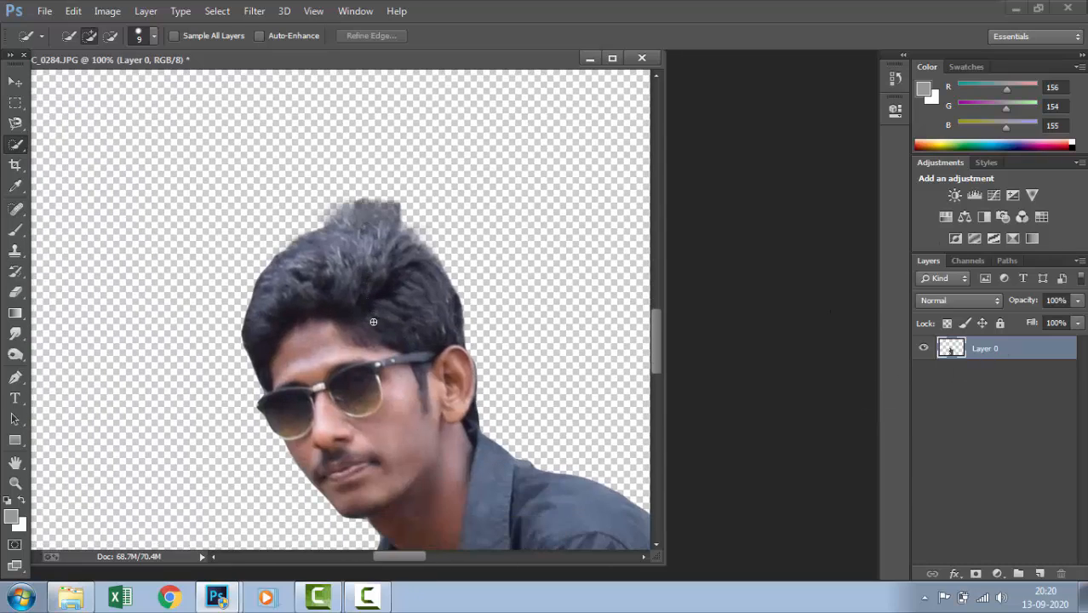
{"action": "key", "text": "e"}
{"action": "left_click", "coordinate": [80, 38]}
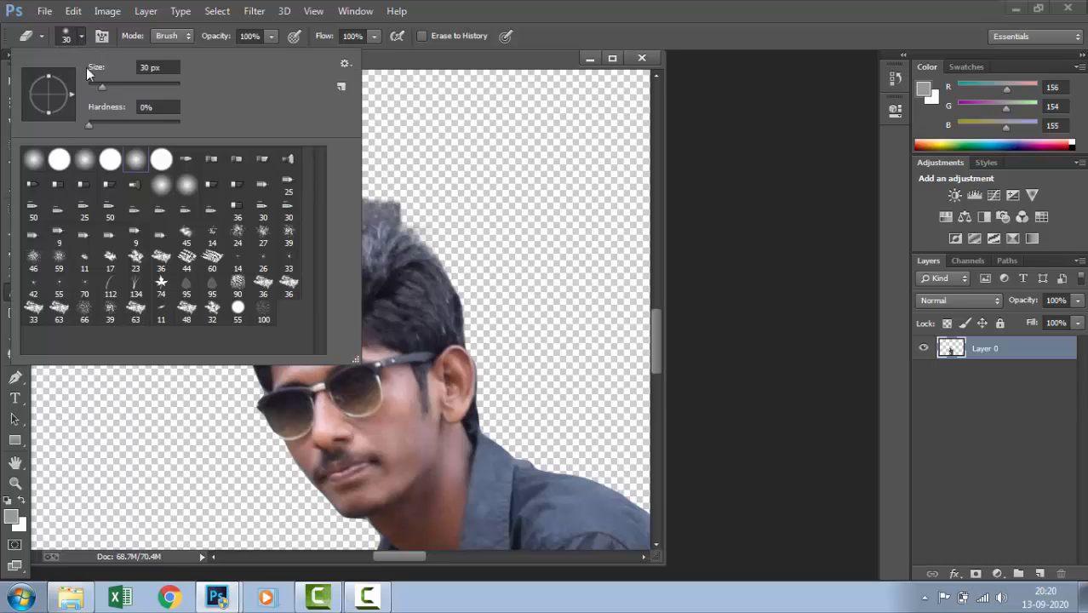
{"action": "left_click", "coordinate": [108, 161]}
{"action": "left_click", "coordinate": [425, 142]}
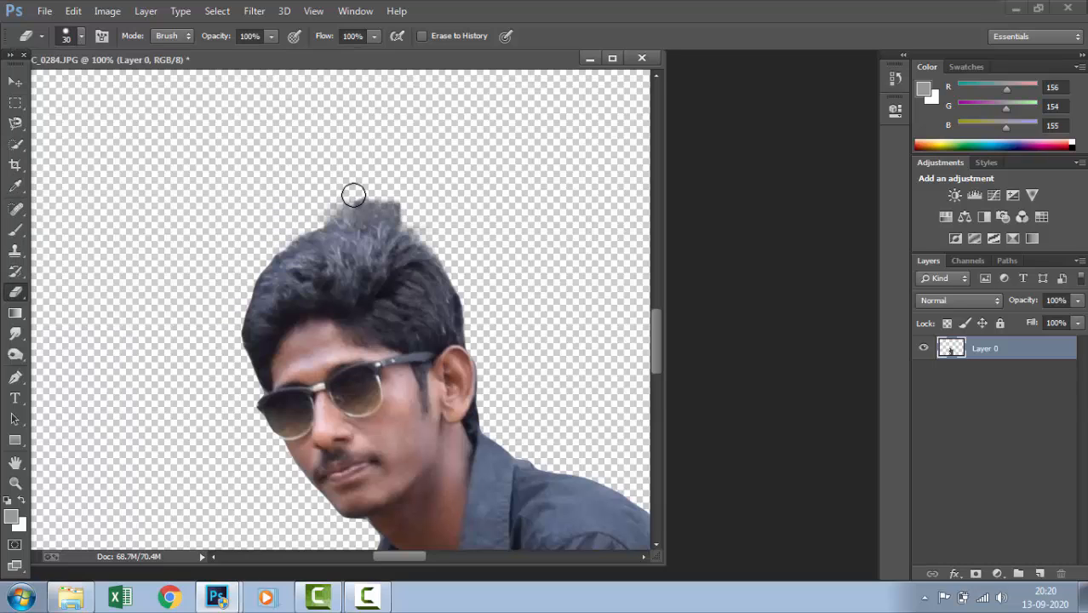
{"action": "mouse_move", "coordinate": [344, 202]}
{"action": "left_mouse_down"}
{"action": "mouse_move", "coordinate": [383, 191]}
{"action": "mouse_move", "coordinate": [389, 200]}
{"action": "mouse_move", "coordinate": [325, 197]}
{"action": "mouse_move", "coordinate": [420, 227]}
{"action": "mouse_move", "coordinate": [408, 208]}
{"action": "mouse_move", "coordinate": [327, 204]}
{"action": "mouse_move", "coordinate": [410, 219]}
{"action": "mouse_move", "coordinate": [446, 249]}
{"action": "mouse_move", "coordinate": [363, 206]}
{"action": "mouse_move", "coordinate": [325, 209]}
{"action": "mouse_move", "coordinate": [374, 214]}
{"action": "mouse_move", "coordinate": [277, 239]}
{"action": "left_mouse_up"}
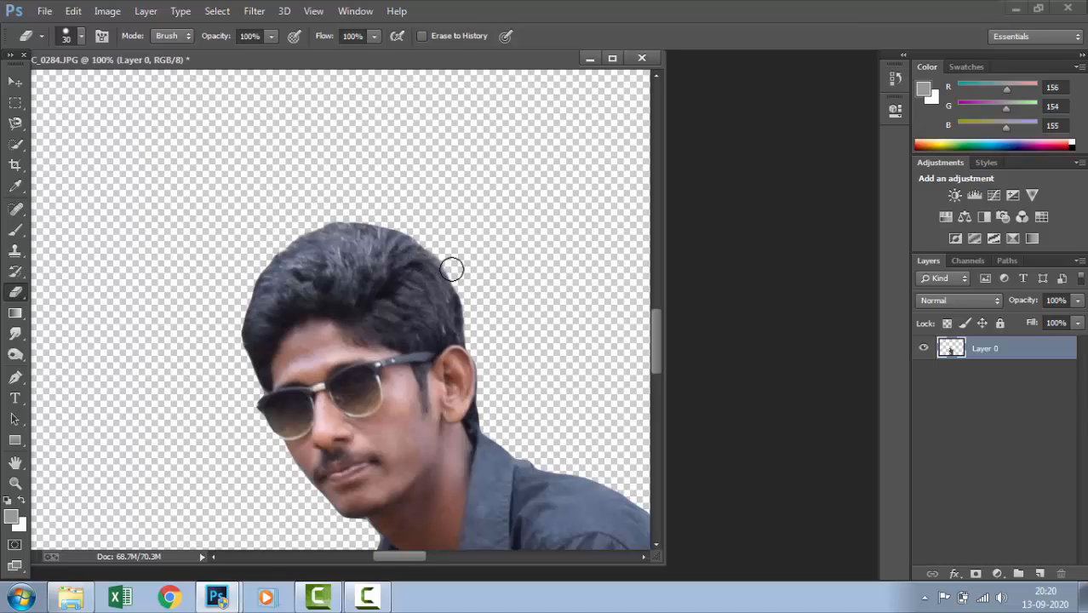
{"action": "scroll", "coordinate": [467, 293], "scroll_direction": "down", "scroll_amount": 5}
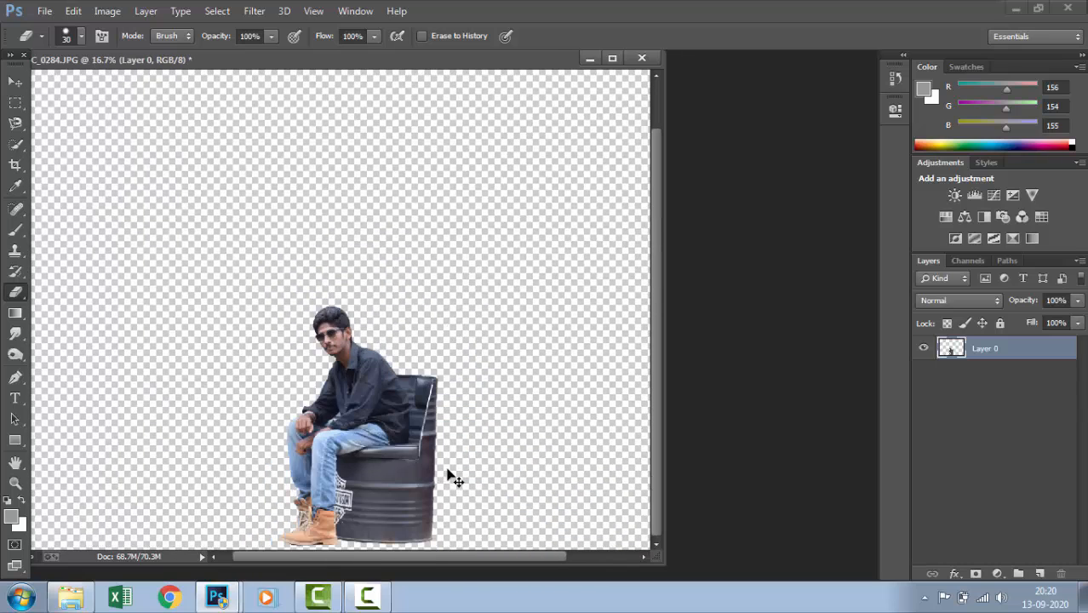
Inspect the cutout as a whole, including the edge of the man's hair at close range
{"action": "scroll", "coordinate": [458, 438], "scroll_direction": "up", "scroll_amount": 1}
{"action": "scroll", "coordinate": [464, 441], "scroll_direction": "down", "scroll_amount": 2}
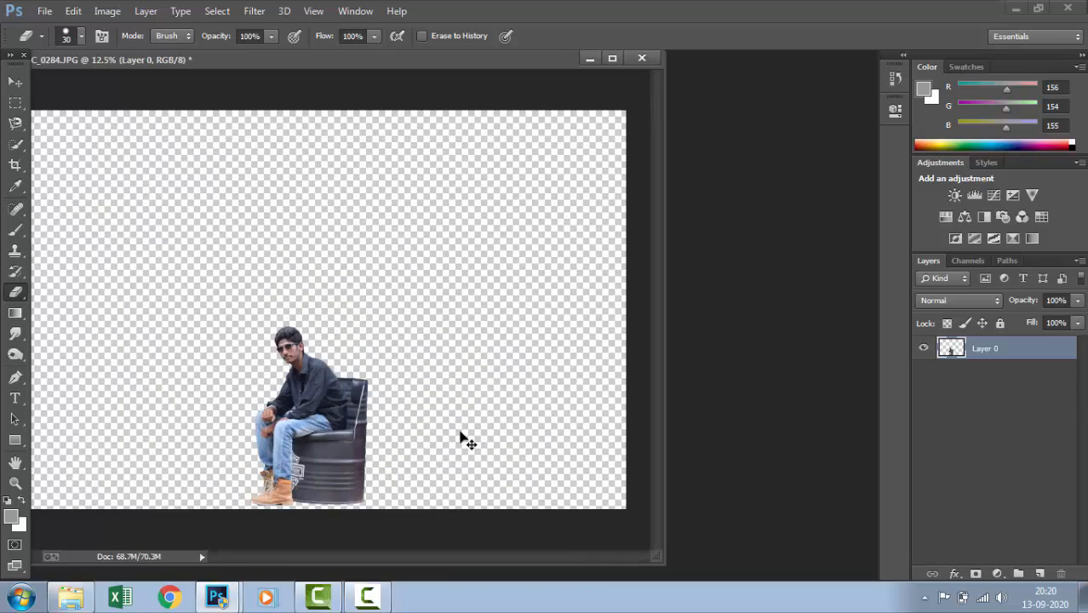
{"action": "scroll", "coordinate": [454, 419], "scroll_direction": "up", "scroll_amount": 2}
{"action": "scroll", "coordinate": [563, 450], "scroll_direction": "up", "scroll_amount": 1}
{"action": "scroll", "coordinate": [369, 418], "scroll_direction": "up", "scroll_amount": 1}
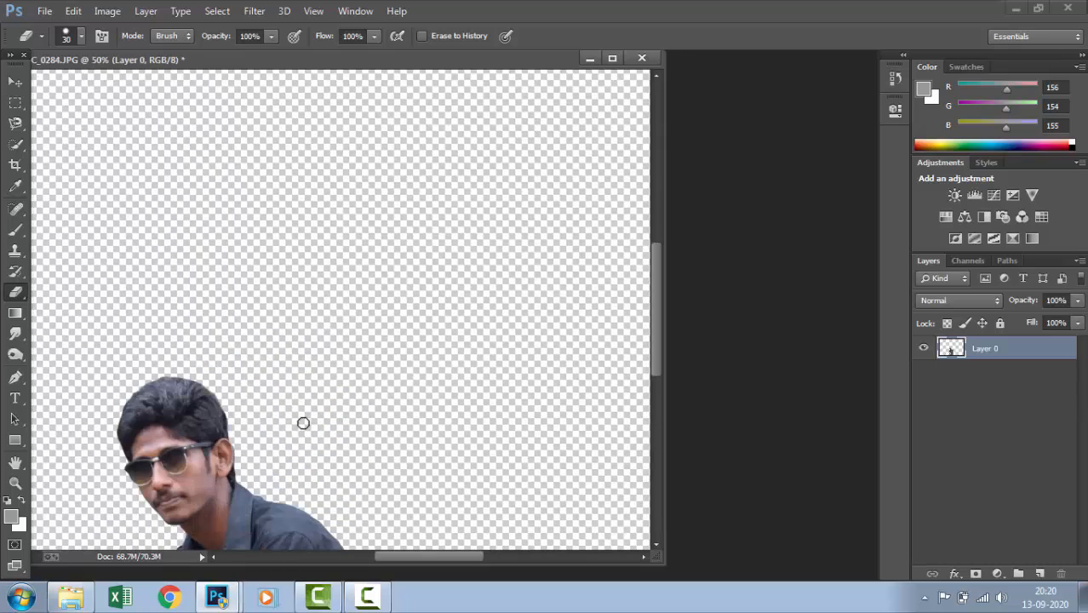
{"action": "left_click_drag", "start_coordinate": [169, 421], "coordinate": [273, 403]}
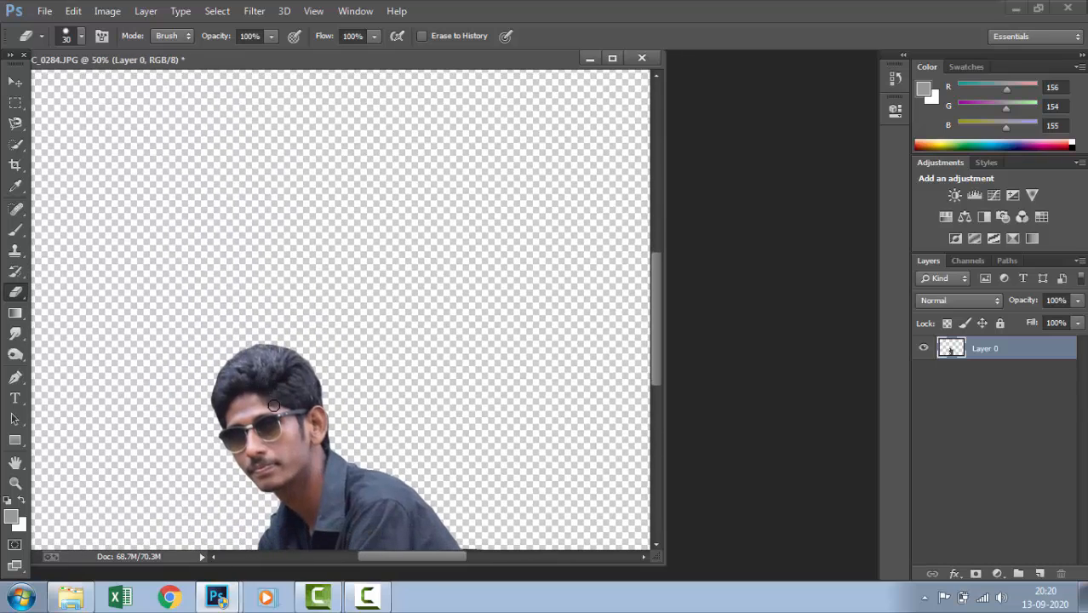
{"action": "scroll", "coordinate": [273, 405], "scroll_direction": "up", "scroll_amount": 3}
{"action": "left_click_drag", "start_coordinate": [178, 495], "coordinate": [371, 283]}
Smudge the front edge of the hair outward into soft strands with a 70 px Smudge brush at 50% strength
{"action": "left_click", "coordinate": [15, 334]}
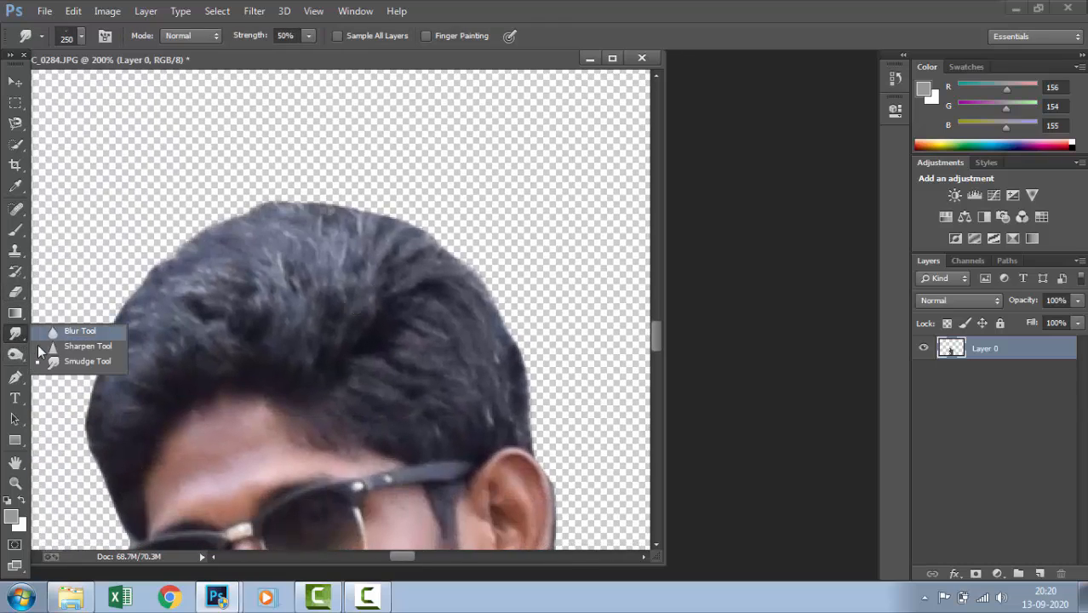
{"action": "left_click", "coordinate": [53, 361]}
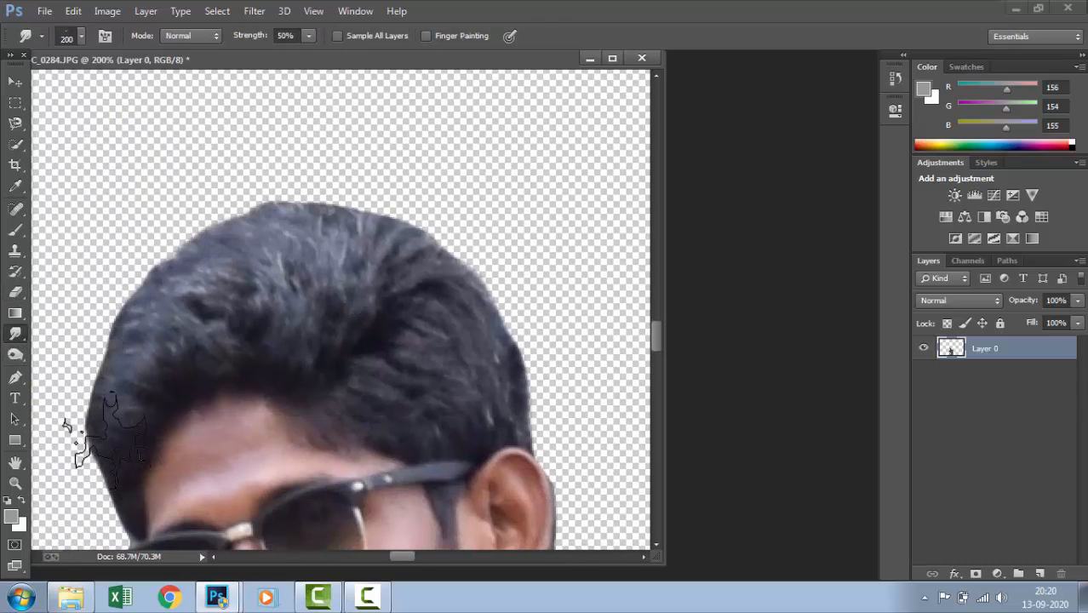
{"action": "key", "text": "bracketleft"}
{"action": "key", "text": "bracketleft"}
{"action": "key", "text": "bracketleft"}
{"action": "key", "text": "bracketleft"}
{"action": "key", "text": "bracketleft"}
{"action": "key", "text": "bracketleft"}
{"action": "key", "text": "bracketleft"}
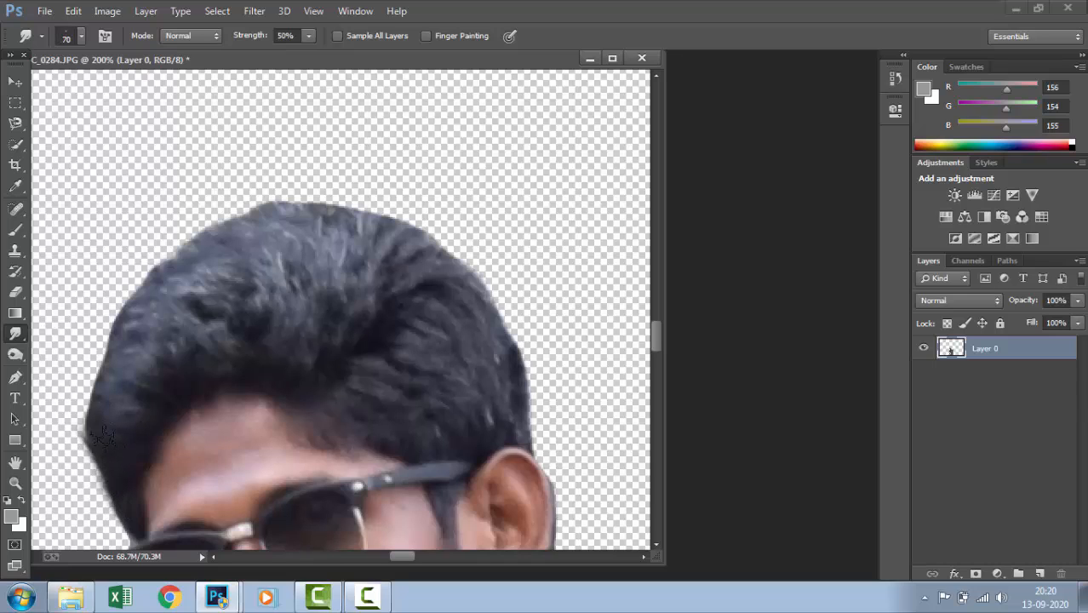
{"action": "mouse_move", "coordinate": [103, 435]}
{"action": "left_mouse_down"}
{"action": "mouse_move", "coordinate": [124, 304]}
{"action": "mouse_move", "coordinate": [113, 396]}
{"action": "mouse_move", "coordinate": [62, 357]}
{"action": "mouse_move", "coordinate": [125, 276]}
{"action": "mouse_move", "coordinate": [115, 384]}
{"action": "mouse_move", "coordinate": [96, 227]}
{"action": "mouse_move", "coordinate": [107, 383]}
{"action": "mouse_move", "coordinate": [76, 317]}
{"action": "left_mouse_up"}
{"action": "mouse_move", "coordinate": [138, 382]}
{"action": "left_mouse_down"}
{"action": "mouse_move", "coordinate": [80, 215]}
{"action": "mouse_move", "coordinate": [82, 257]}
{"action": "left_mouse_up"}
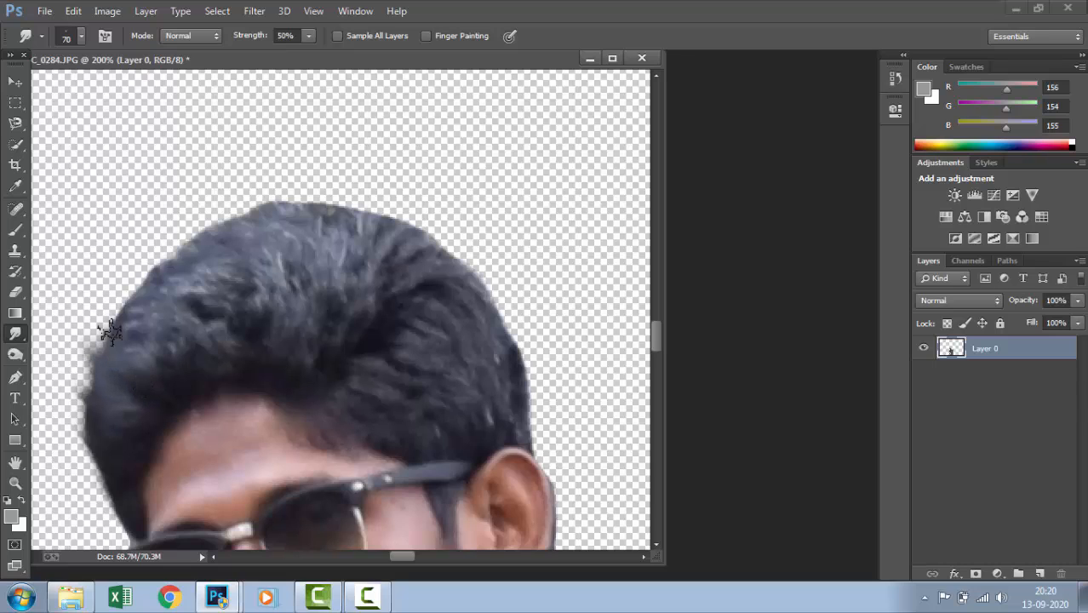
{"action": "left_click_drag", "start_coordinate": [110, 332], "coordinate": [133, 209]}
{"action": "mouse_move", "coordinate": [160, 341]}
{"action": "left_mouse_down"}
{"action": "mouse_move", "coordinate": [150, 215]}
{"action": "mouse_move", "coordinate": [192, 196]}
{"action": "left_mouse_up"}
{"action": "left_click_drag", "start_coordinate": [137, 357], "coordinate": [100, 179]}
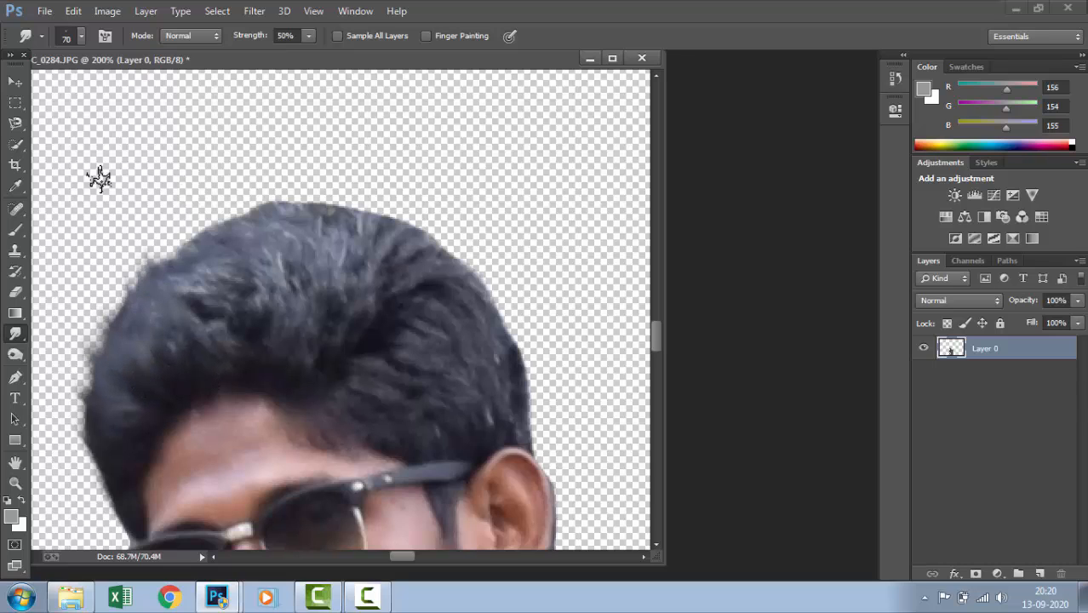
{"action": "mouse_move", "coordinate": [202, 324]}
{"action": "left_mouse_down"}
{"action": "mouse_move", "coordinate": [166, 226]}
{"action": "mouse_move", "coordinate": [283, 200]}
{"action": "mouse_move", "coordinate": [217, 324]}
{"action": "mouse_move", "coordinate": [160, 144]}
{"action": "left_mouse_up"}
{"action": "left_click_drag", "start_coordinate": [213, 287], "coordinate": [152, 78]}
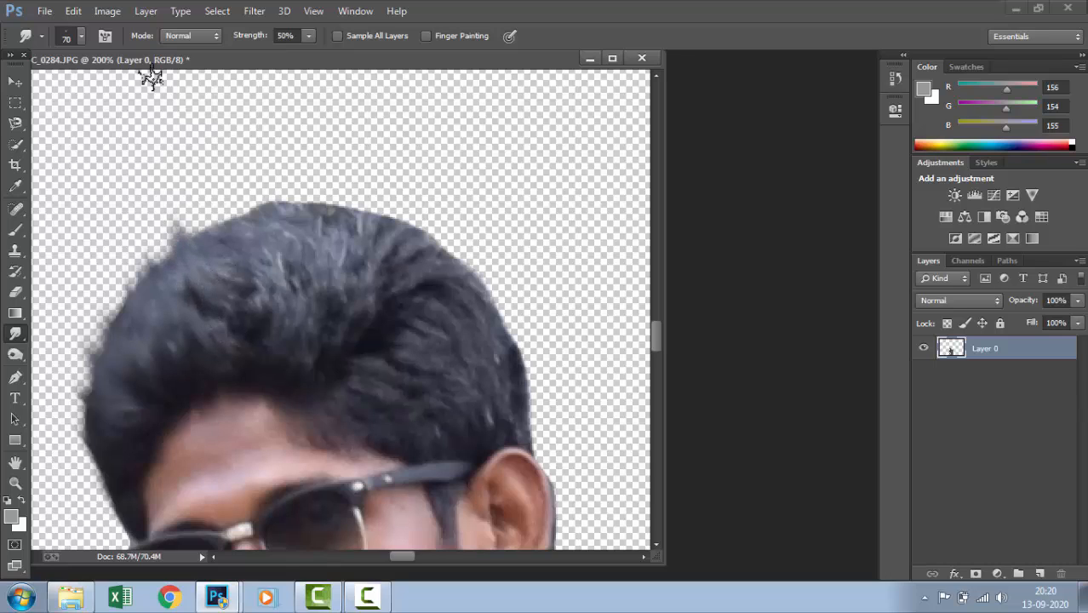
Smudge the crown and back edge of the hair outward to form fine strands along the outline
{"action": "left_click_drag", "start_coordinate": [206, 319], "coordinate": [170, 111]}
{"action": "mouse_move", "coordinate": [249, 323]}
{"action": "left_mouse_down"}
{"action": "mouse_move", "coordinate": [204, 183]}
{"action": "mouse_move", "coordinate": [211, 195]}
{"action": "left_mouse_up"}
{"action": "left_click_drag", "start_coordinate": [279, 319], "coordinate": [177, 126]}
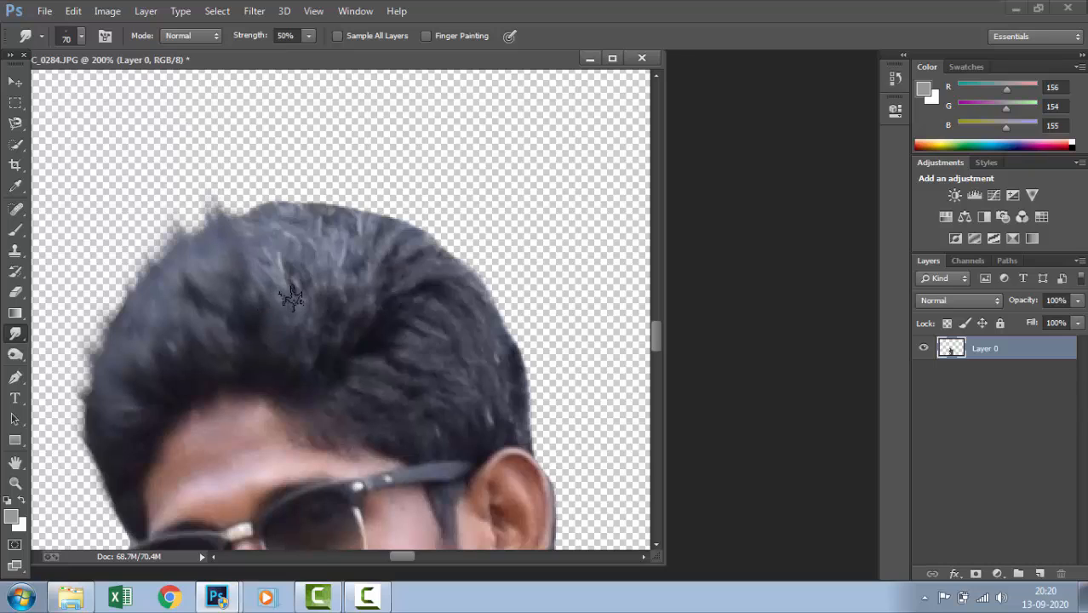
{"action": "left_click_drag", "start_coordinate": [291, 296], "coordinate": [245, 205]}
{"action": "left_click_drag", "start_coordinate": [295, 314], "coordinate": [206, 100]}
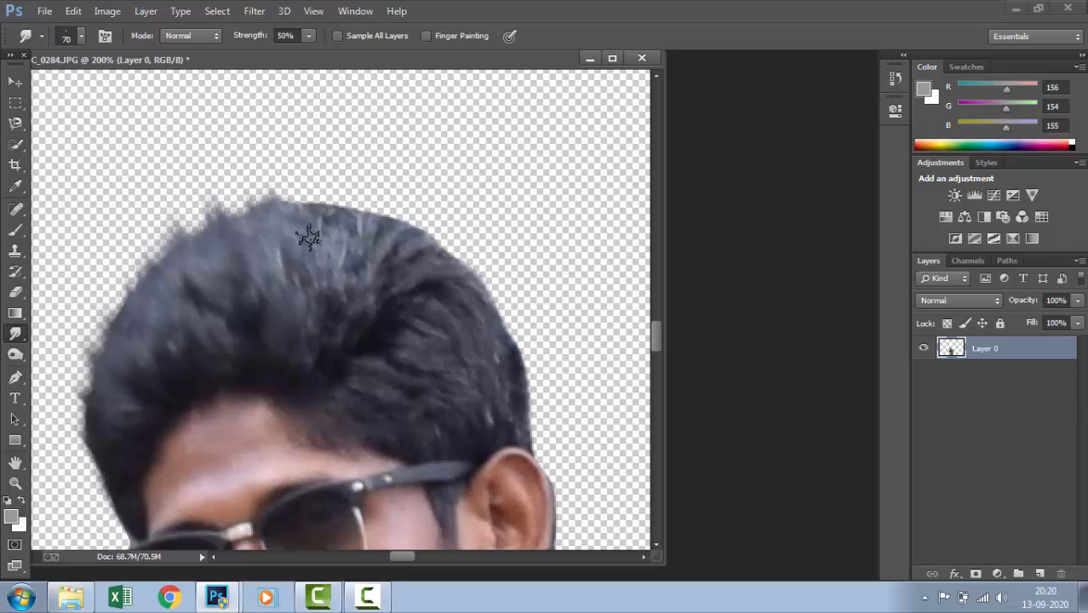
{"action": "left_click_drag", "start_coordinate": [308, 238], "coordinate": [249, 114]}
{"action": "left_click_drag", "start_coordinate": [325, 261], "coordinate": [332, 186]}
{"action": "left_click_drag", "start_coordinate": [359, 291], "coordinate": [381, 163]}
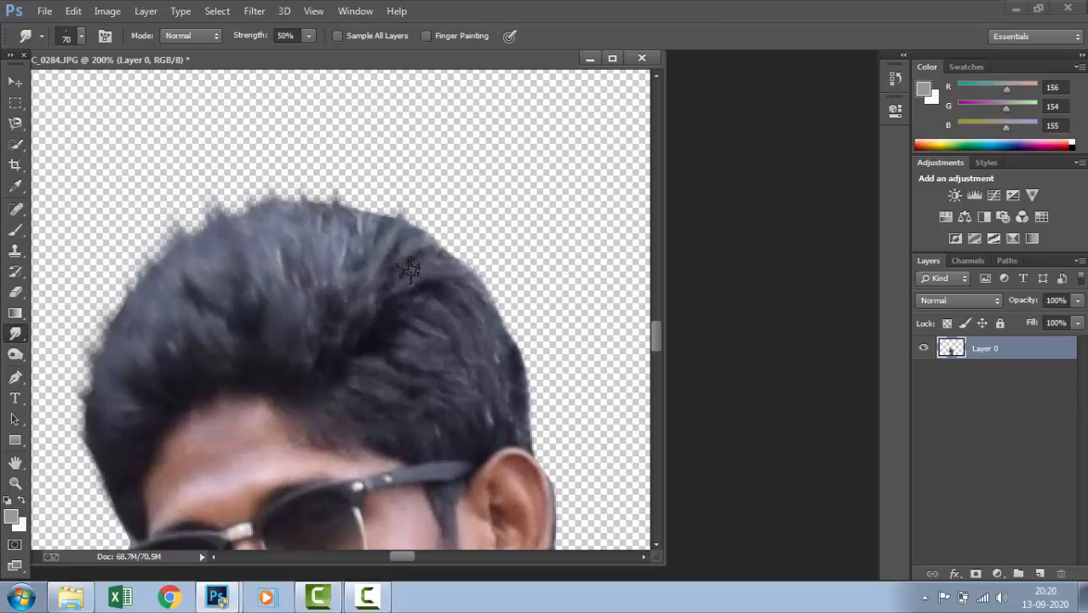
{"action": "mouse_move", "coordinate": [376, 269]}
{"action": "left_mouse_down"}
{"action": "mouse_move", "coordinate": [365, 171]}
{"action": "mouse_move", "coordinate": [323, 151]}
{"action": "mouse_move", "coordinate": [362, 183]}
{"action": "left_mouse_up"}
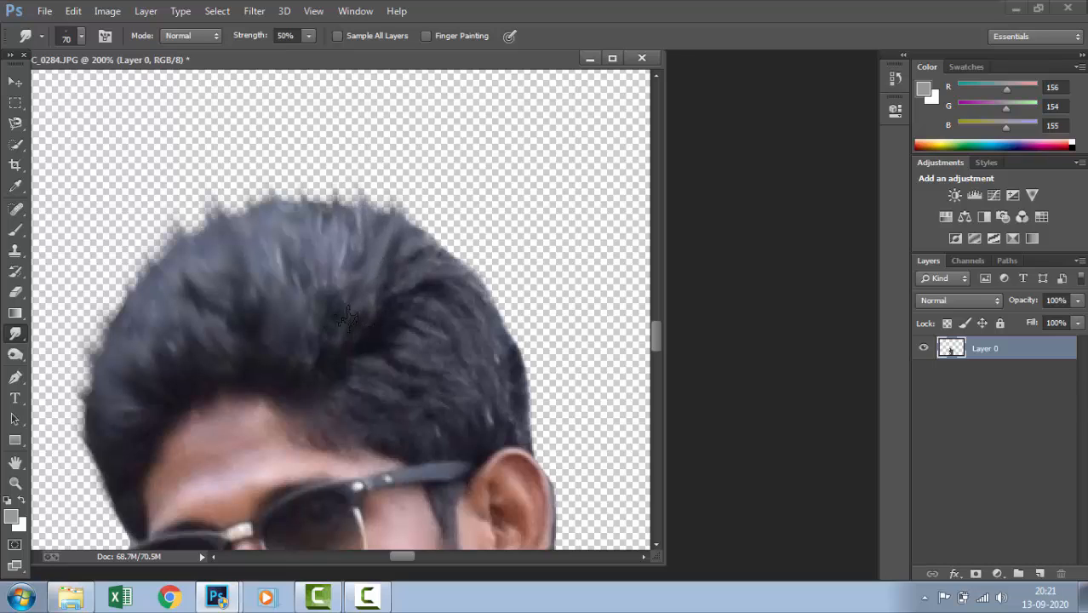
{"action": "left_click_drag", "start_coordinate": [347, 319], "coordinate": [385, 203]}
{"action": "left_click_drag", "start_coordinate": [358, 285], "coordinate": [331, 164]}
{"action": "left_click_drag", "start_coordinate": [404, 294], "coordinate": [419, 175]}
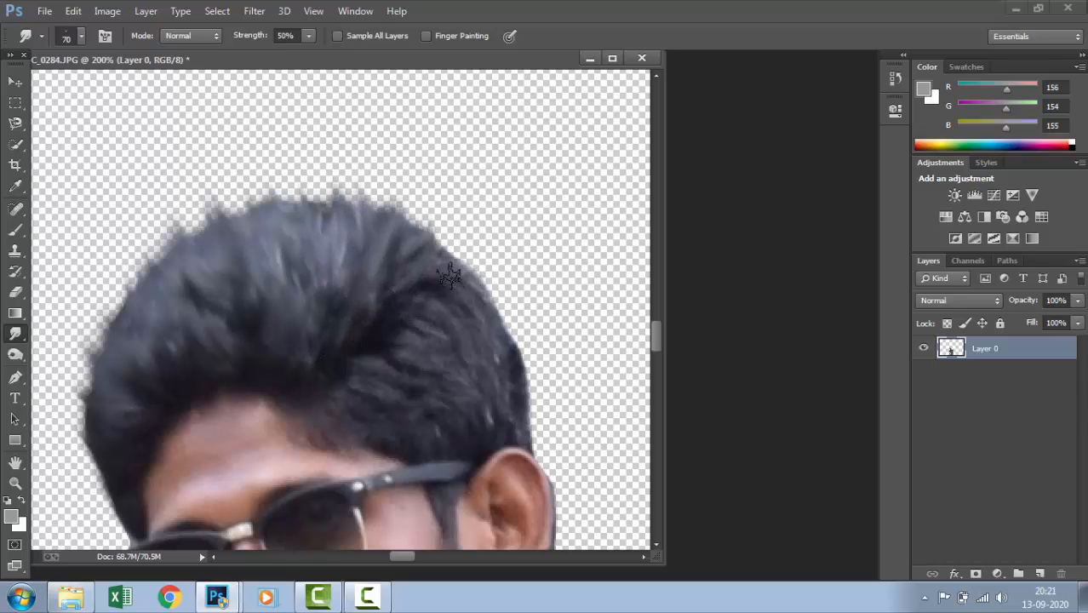
{"action": "left_click_drag", "start_coordinate": [447, 276], "coordinate": [440, 188]}
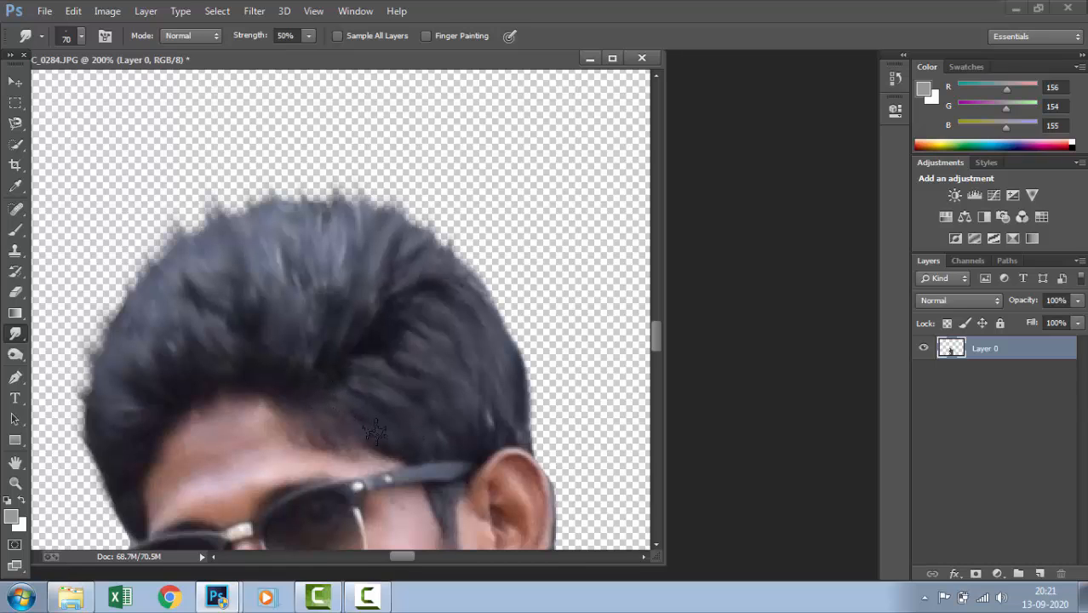
Move the cutout figure slightly down and right so its base meets the lower edge of the canvas
{"action": "key", "text": "ctrl+minus"}
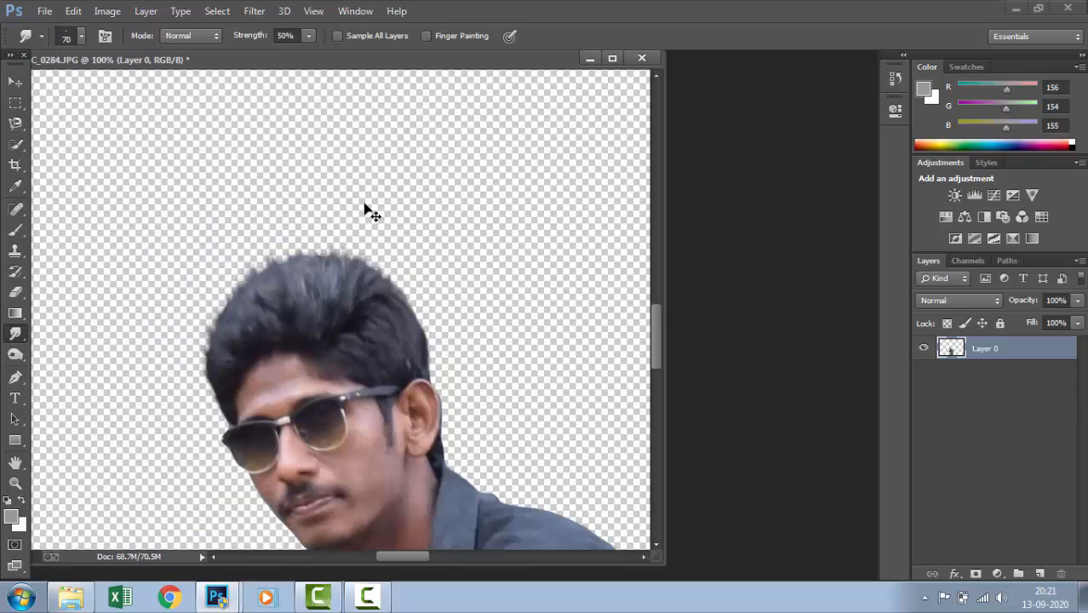
{"action": "key", "text": "ctrl+minus"}
{"action": "key", "text": "ctrl+minus"}
{"action": "key", "text": "ctrl+minus"}
{"action": "key", "text": "ctrl+minus"}
{"action": "key", "text": "ctrl+minus"}
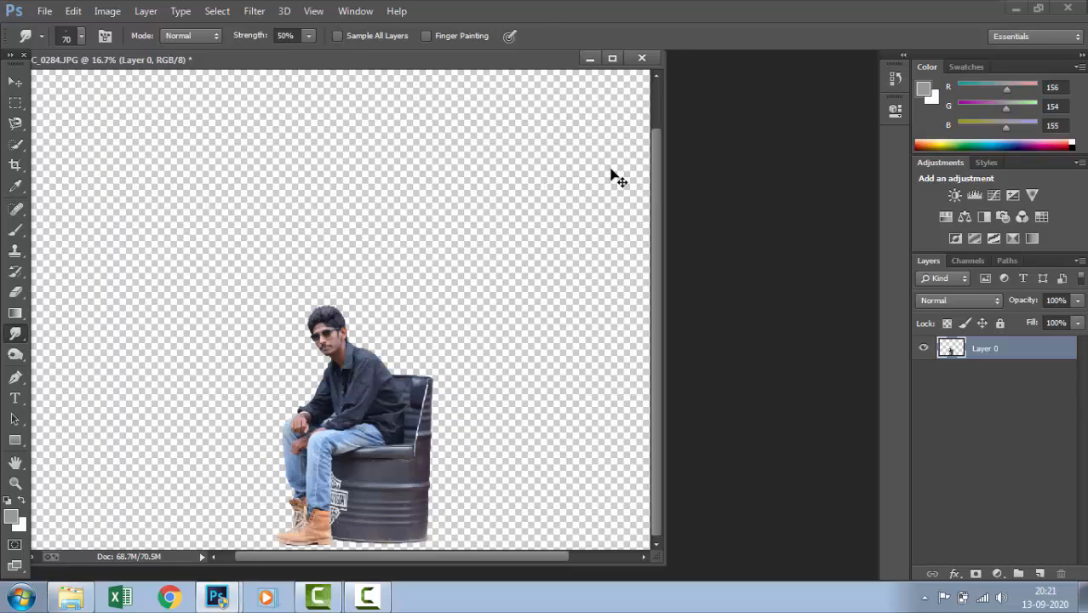
{"action": "key", "text": "ctrl+plus"}
{"action": "key", "text": "ctrl+plus"}
{"action": "key", "text": "ctrl+minus"}
{"action": "key", "text": "ctrl+minus"}
{"action": "key", "text": "ctrl+minus"}
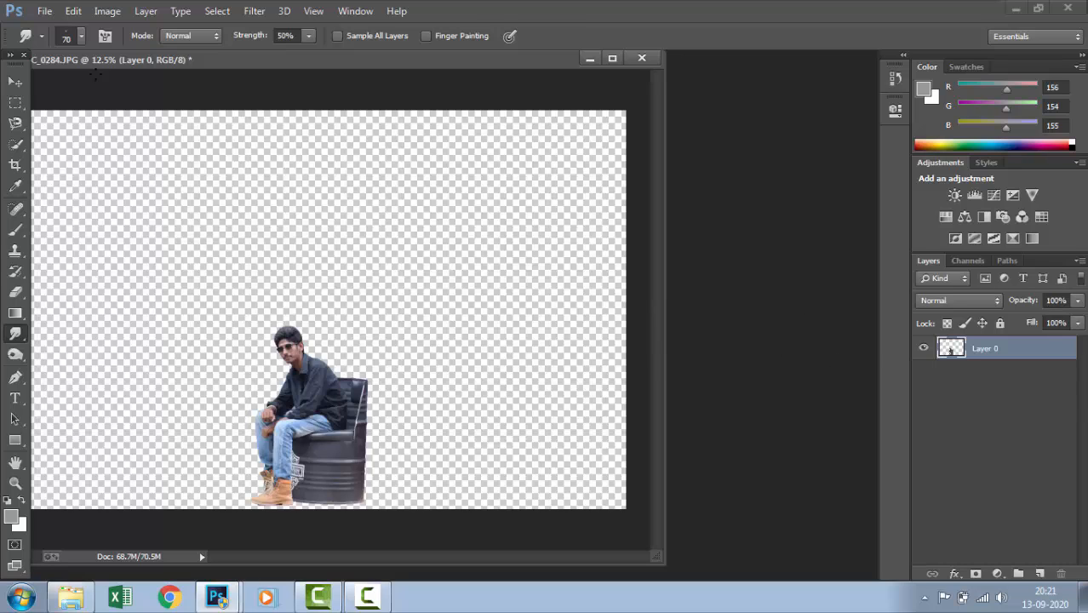
{"action": "key", "text": "v"}
{"action": "mouse_move", "coordinate": [315, 430]}
{"action": "left_mouse_down"}
{"action": "mouse_move", "coordinate": [338, 363]}
{"action": "mouse_move", "coordinate": [326, 434]}
{"action": "left_mouse_up"}
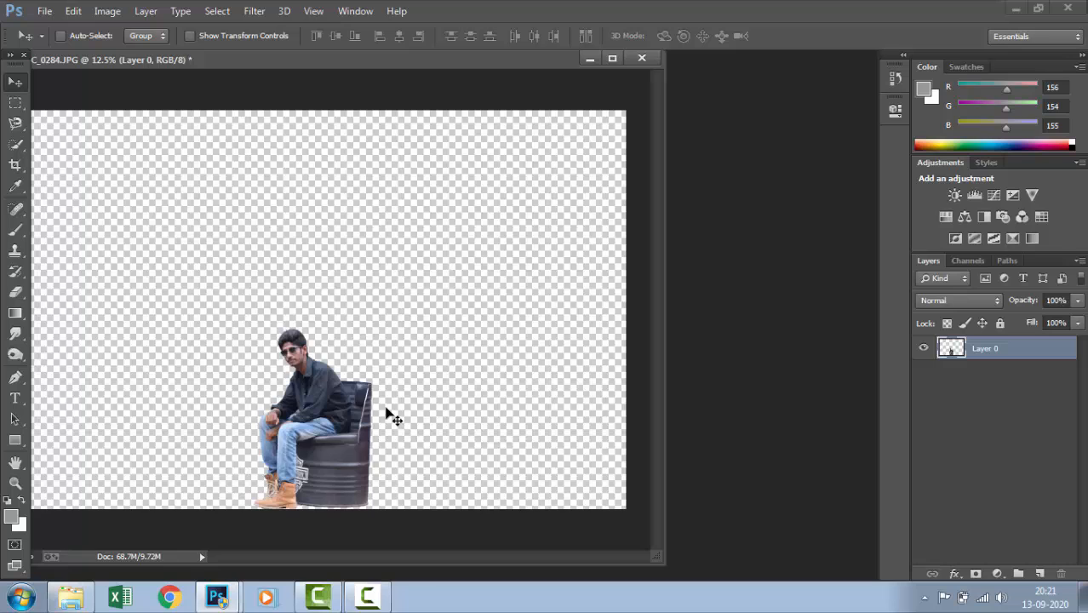
Start the Camera Raw Filter on Layer 0 and set temperature to +11 and tint to +19
{"action": "scroll", "coordinate": [388, 416], "scroll_direction": "up", "scroll_amount": 3}
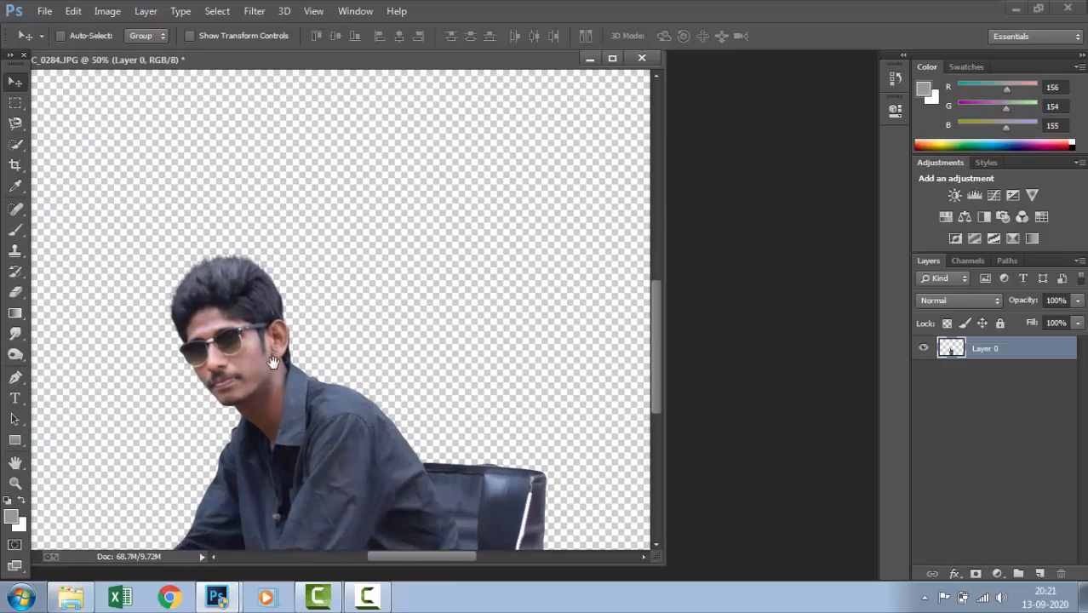
{"action": "scroll", "coordinate": [273, 378], "scroll_direction": "up", "scroll_amount": 1}
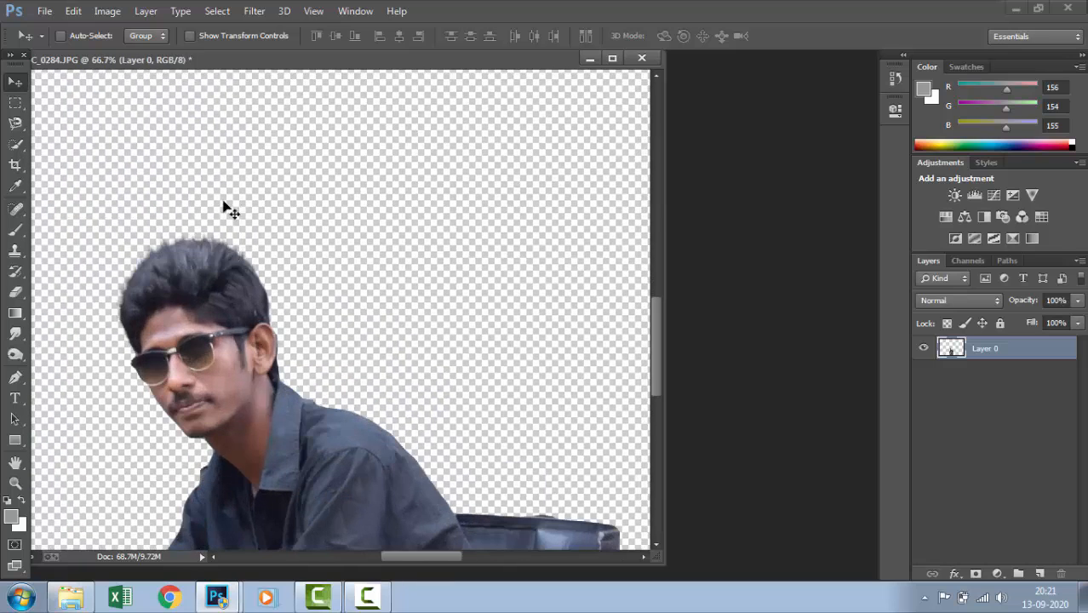
{"action": "left_click", "coordinate": [263, 12]}
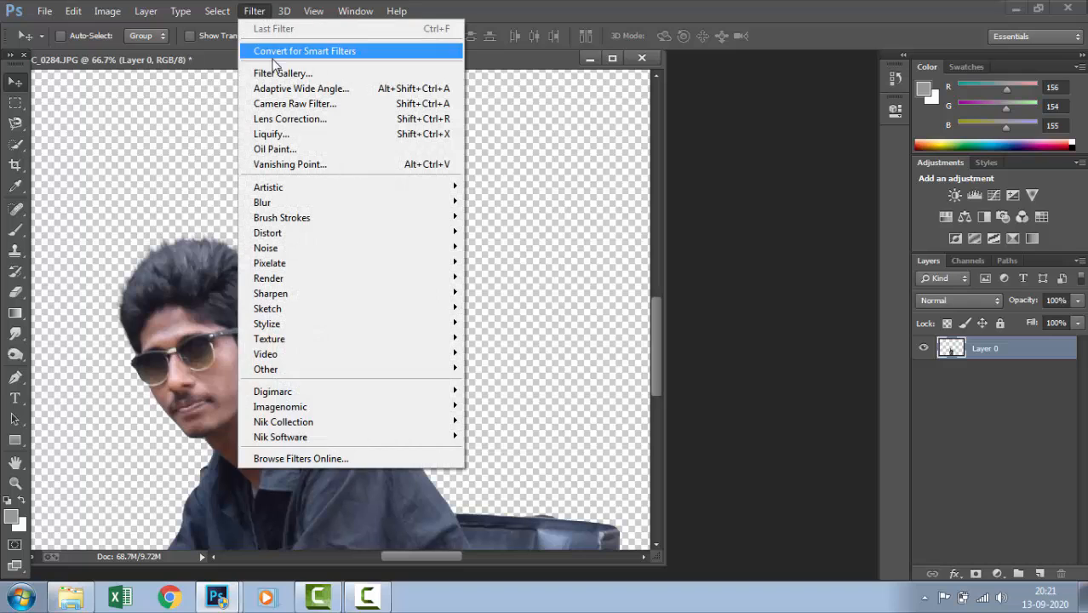
{"action": "left_click", "coordinate": [297, 102]}
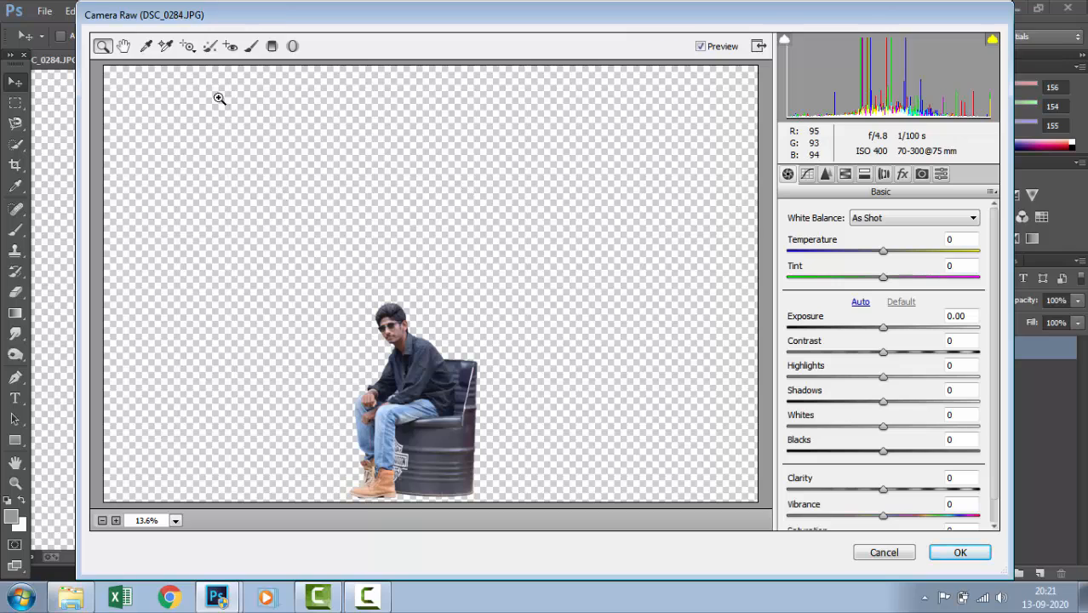
{"action": "left_click_drag", "start_coordinate": [406, 351], "coordinate": [475, 426]}
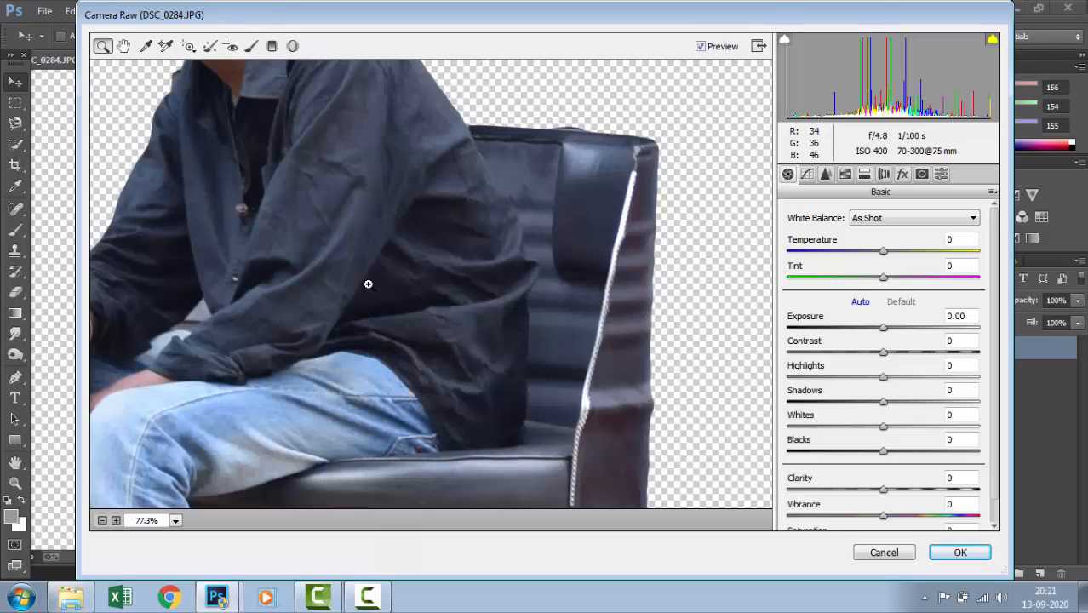
{"action": "key", "text": "space"}
{"action": "left_click_drag", "start_coordinate": [399, 271], "coordinate": [401, 414]}
{"action": "mouse_move", "coordinate": [348, 255]}
{"action": "left_mouse_down"}
{"action": "mouse_move", "coordinate": [369, 335]}
{"action": "mouse_move", "coordinate": [420, 423]}
{"action": "left_mouse_up"}
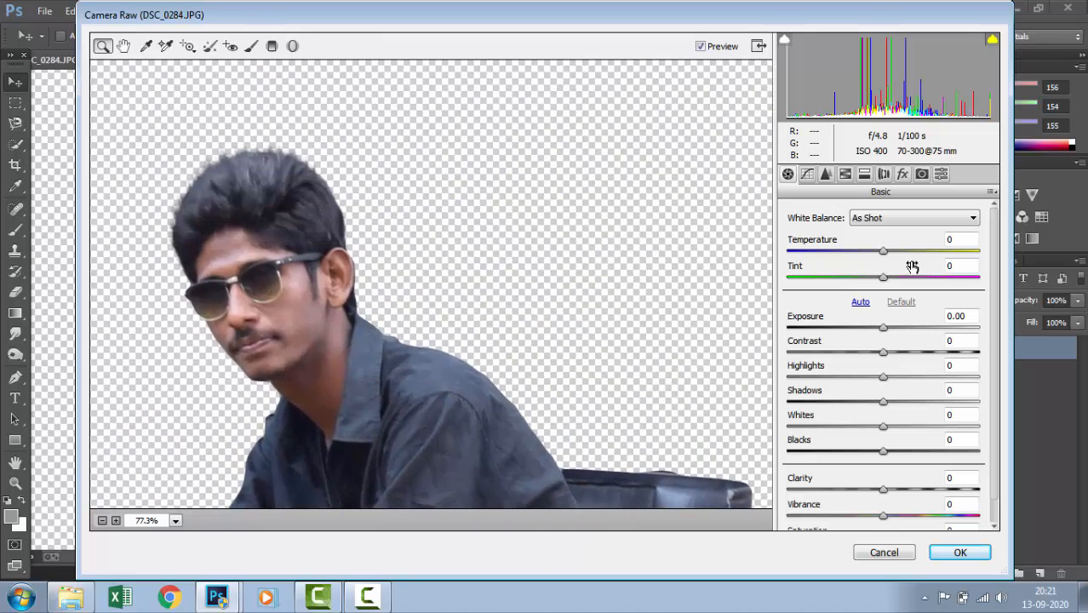
{"action": "left_click_drag", "start_coordinate": [885, 253], "coordinate": [901, 279]}
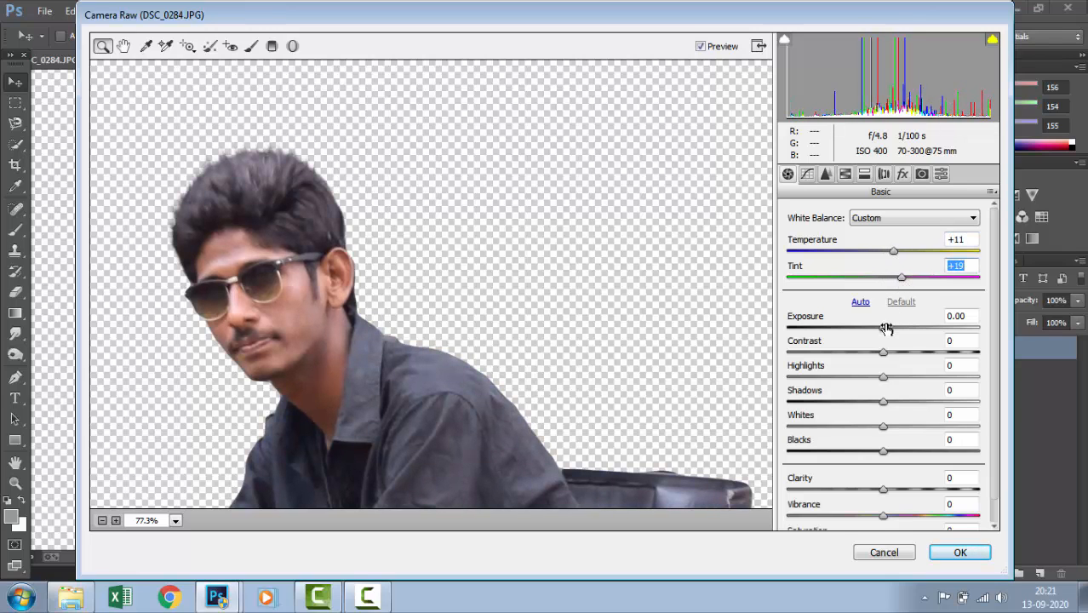
Set exposure +0.30, contrast -1, highlights +18, shadows -28, whites +26 and blacks -69, and apply the Camera Raw adjustments
{"action": "left_click_drag", "start_coordinate": [882, 327], "coordinate": [816, 454]}
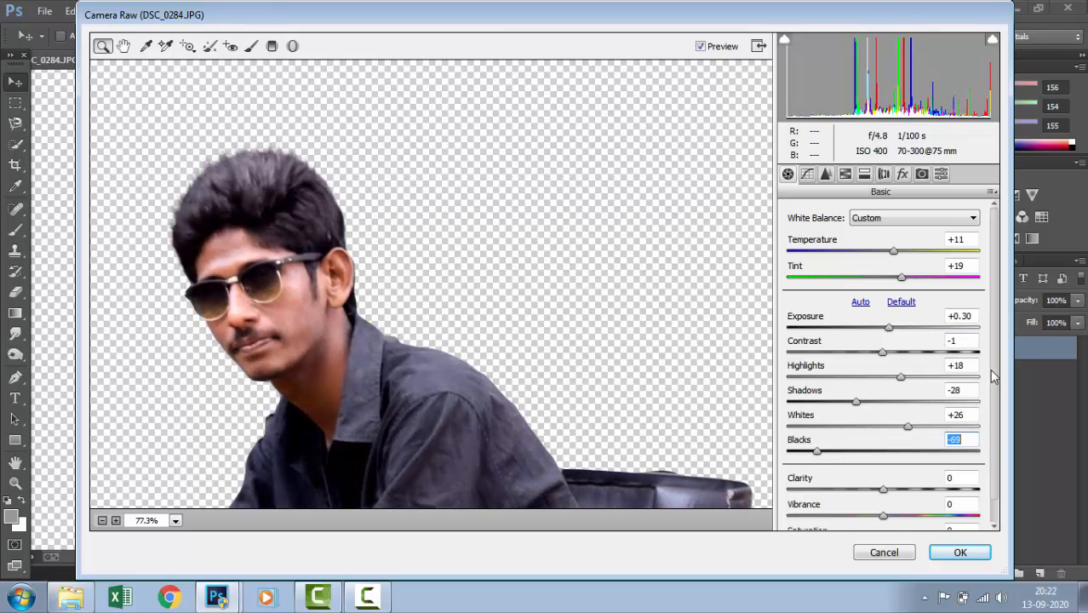
{"action": "scroll", "coordinate": [994, 377], "scroll_direction": "down", "scroll_amount": 1}
{"action": "left_click", "coordinate": [960, 552]}
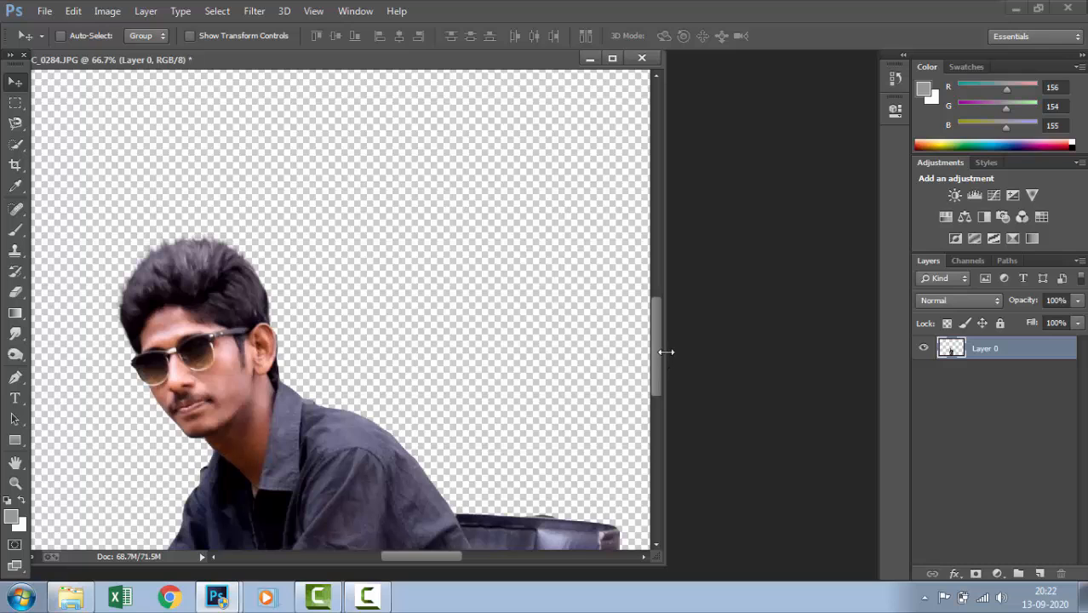
Widen the document window and check the colour-corrected man and chair
{"action": "left_click_drag", "start_coordinate": [661, 352], "coordinate": [847, 331]}
{"action": "key", "text": "ctrl+minus"}
{"action": "key", "text": "ctrl+minus"}
{"action": "key", "text": "ctrl+minus"}
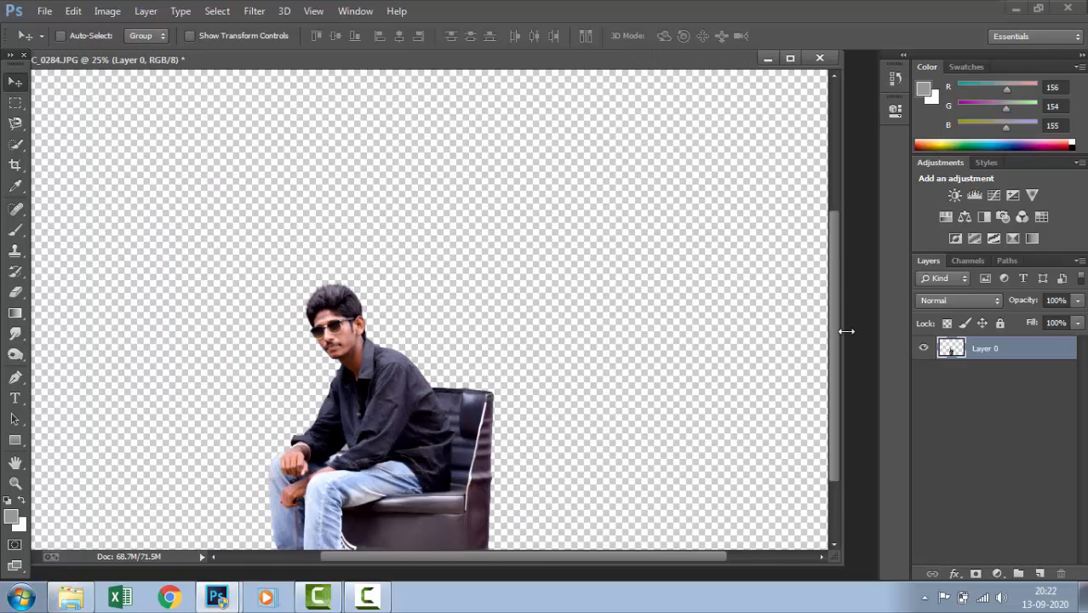
{"action": "key", "text": "ctrl+plus"}
{"action": "key", "text": "ctrl+plus"}
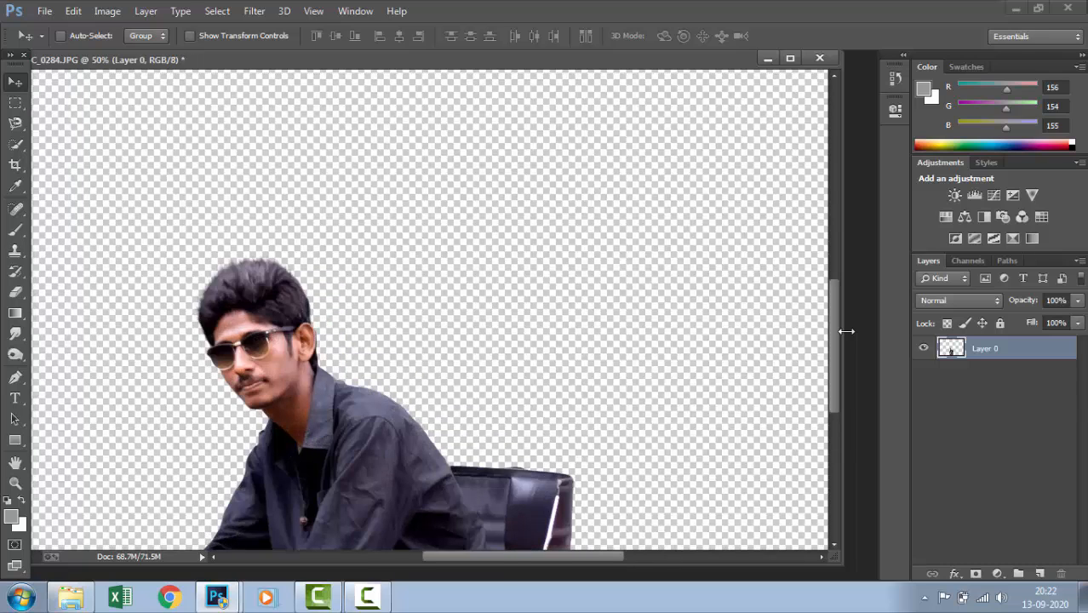
{"action": "left_click_drag", "start_coordinate": [399, 436], "coordinate": [479, 361]}
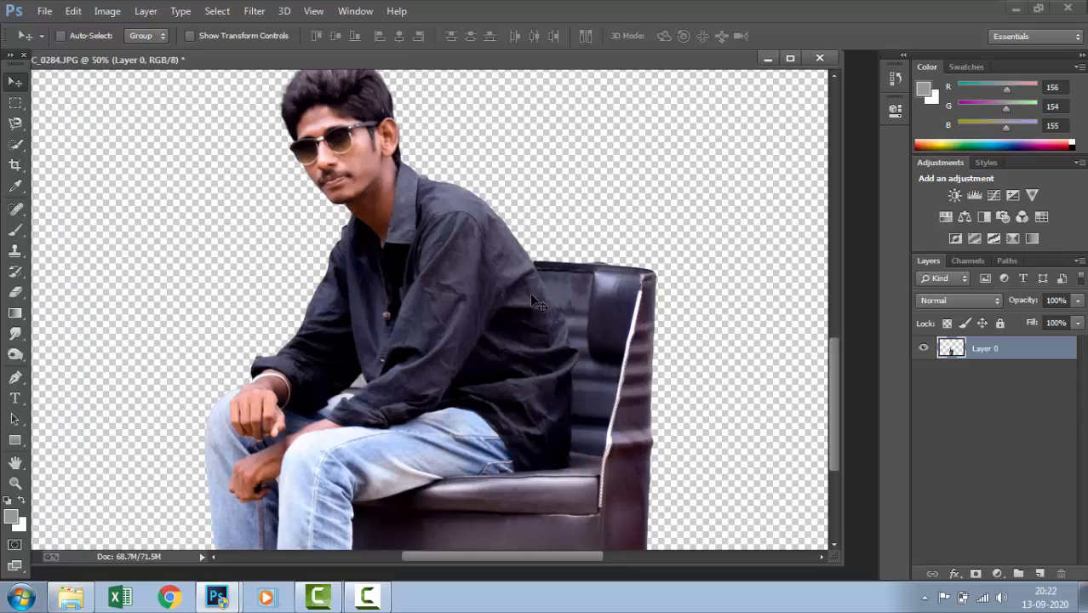
{"action": "left_click", "coordinate": [253, 11]}
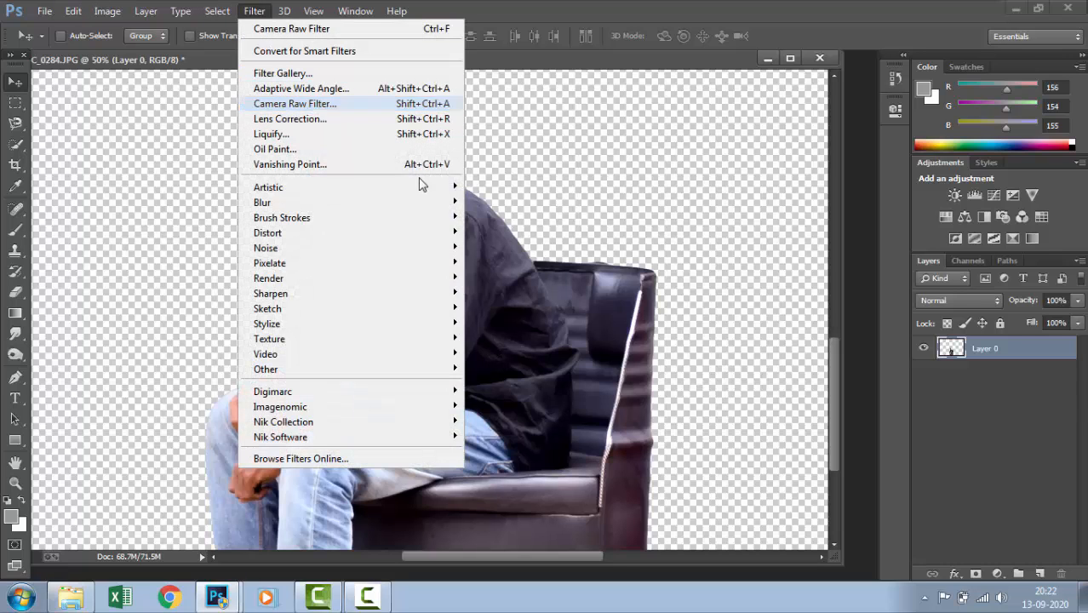
{"action": "key", "text": "Return"}
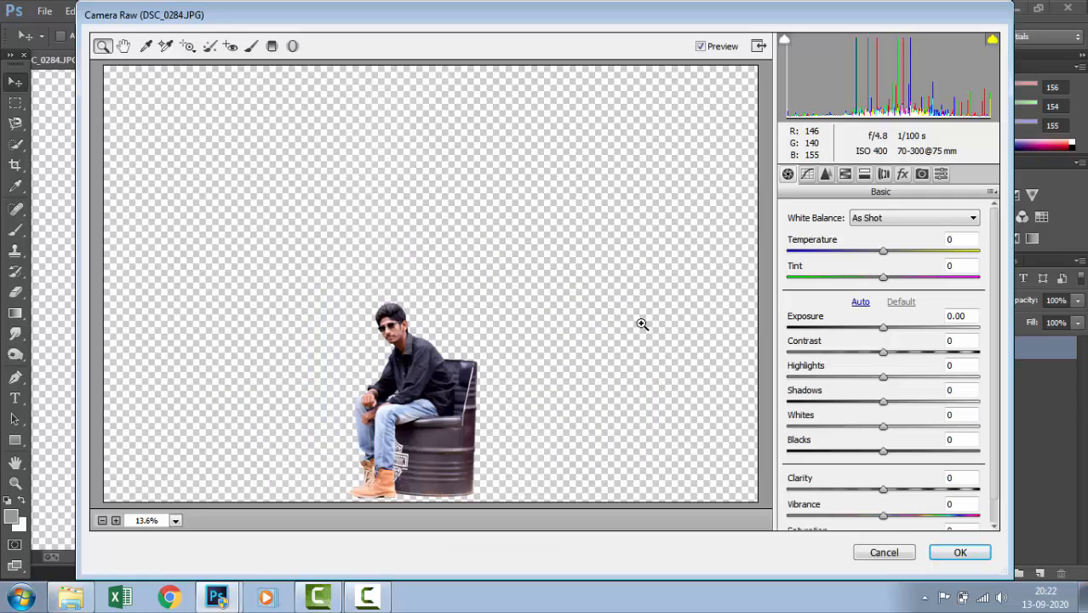
{"action": "left_click_drag", "start_coordinate": [344, 309], "coordinate": [477, 446]}
{"action": "left_click_drag", "start_coordinate": [319, 322], "coordinate": [371, 357]}
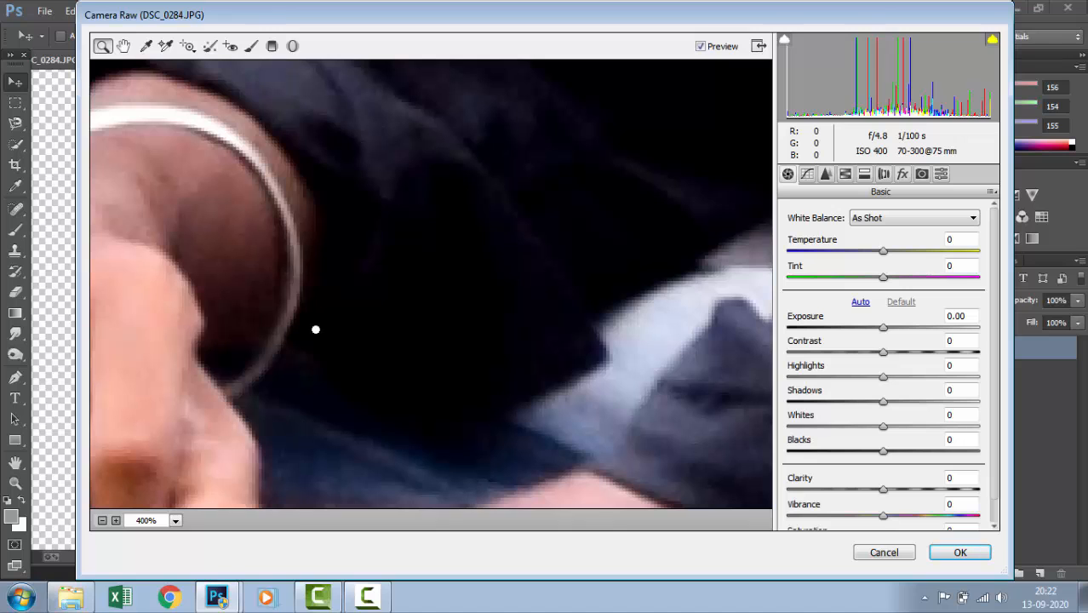
{"action": "left_click_drag", "start_coordinate": [336, 283], "coordinate": [325, 271]}
{"action": "left_click_drag", "start_coordinate": [375, 320], "coordinate": [253, 187]}
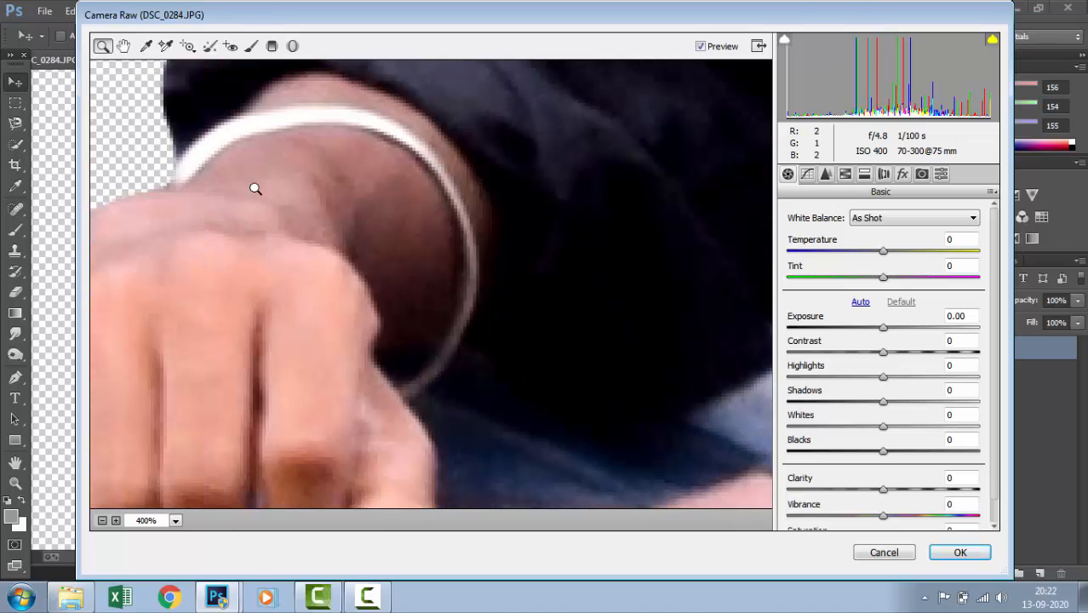
{"action": "left_click_drag", "start_coordinate": [349, 260], "coordinate": [239, 132]}
{"action": "left_click_drag", "start_coordinate": [375, 306], "coordinate": [294, 184]}
{"action": "left_click_drag", "start_coordinate": [440, 346], "coordinate": [279, 180]}
{"action": "left_click_drag", "start_coordinate": [498, 367], "coordinate": [297, 204]}
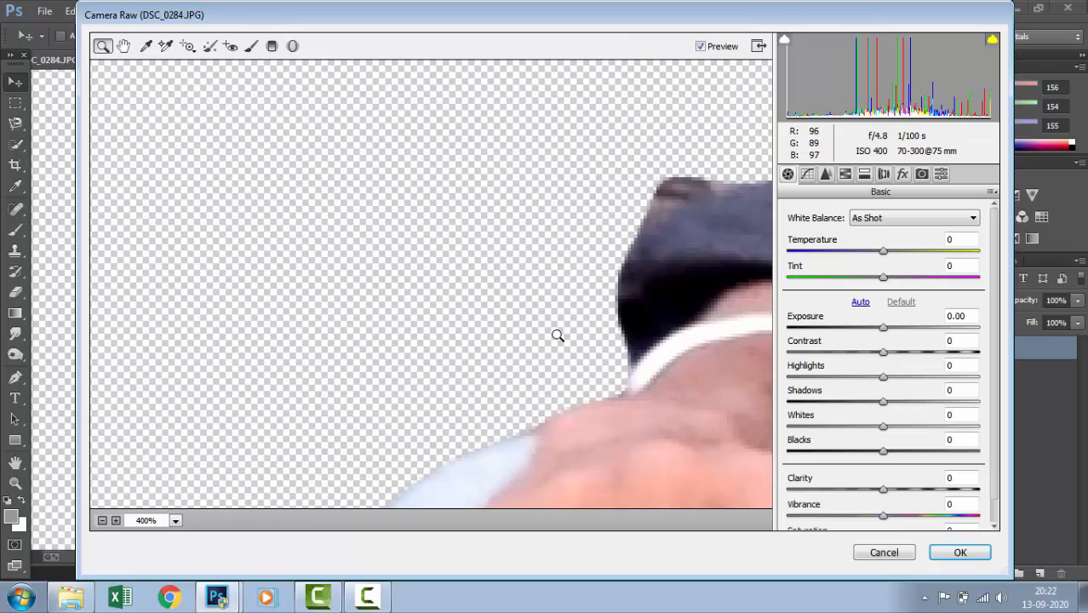
{"action": "left_click", "coordinate": [890, 554]}
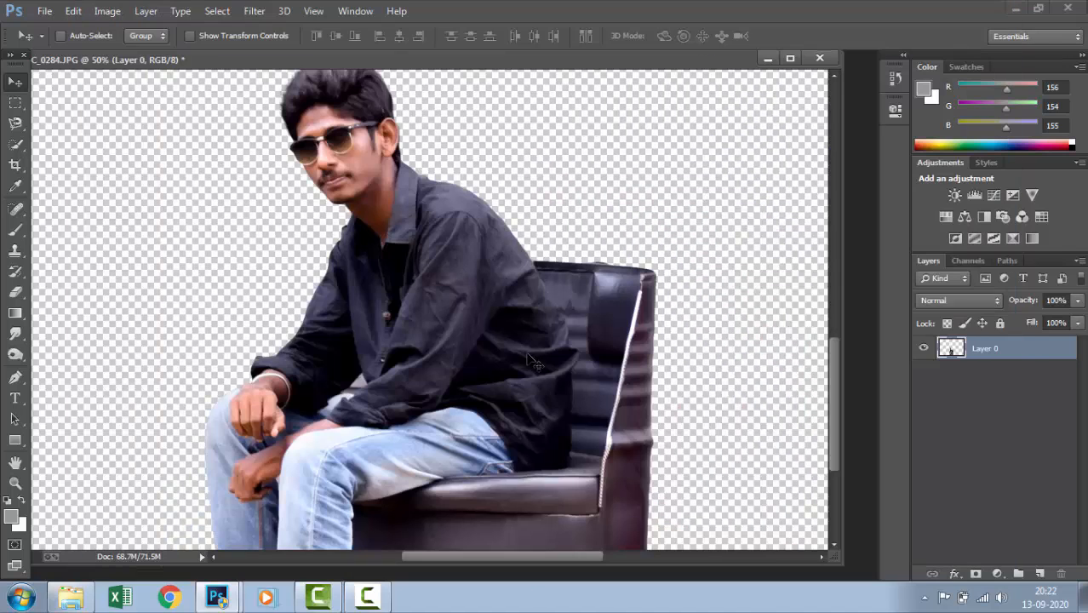
Examine the cutout from the man's head down to the boots and the barrel's base for leftover background
{"action": "key", "text": "ctrl+minus"}
{"action": "key", "text": "ctrl+minus"}
{"action": "key", "text": "ctrl+minus"}
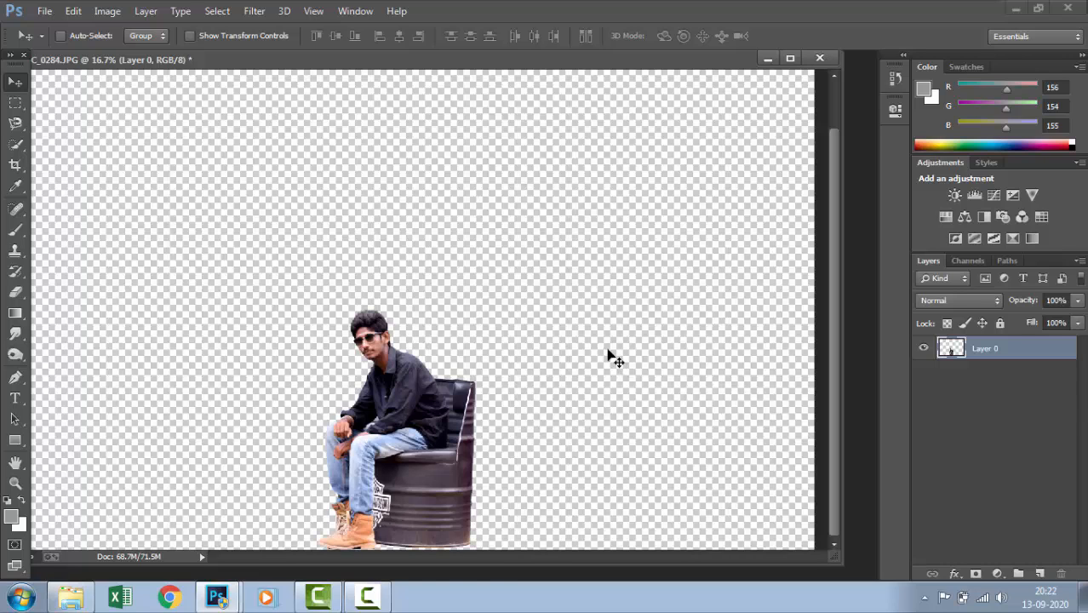
{"action": "key", "text": "ctrl+plus"}
{"action": "key", "text": "ctrl+plus"}
{"action": "left_click_drag", "start_coordinate": [396, 466], "coordinate": [426, 287]}
{"action": "left_click_drag", "start_coordinate": [430, 387], "coordinate": [445, 312]}
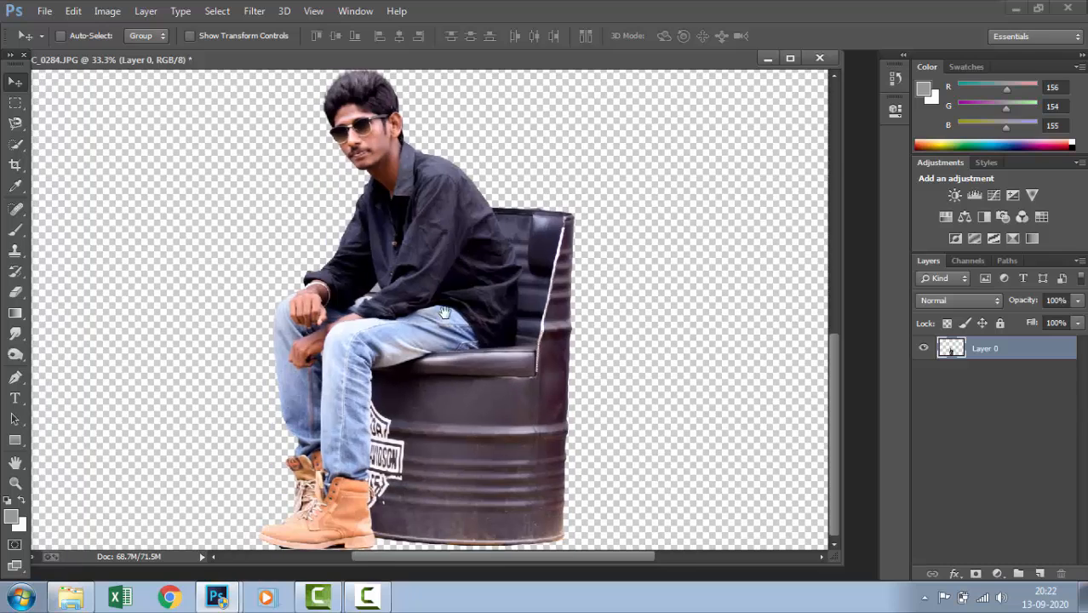
{"action": "left_click_drag", "start_coordinate": [455, 365], "coordinate": [450, 324]}
{"action": "key", "text": "ctrl+plus"}
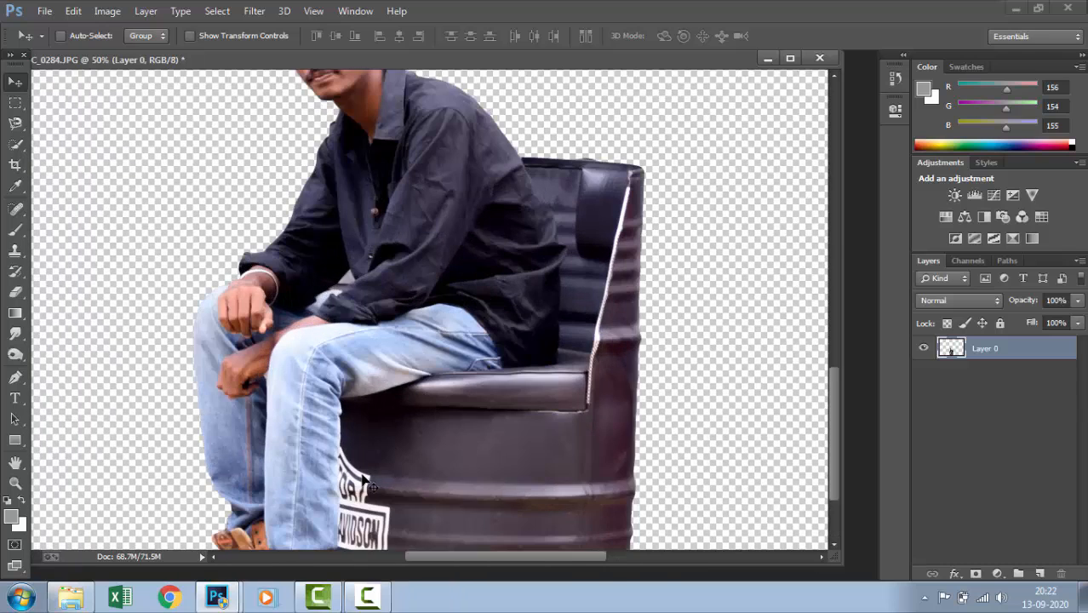
{"action": "left_click_drag", "start_coordinate": [424, 388], "coordinate": [412, 375]}
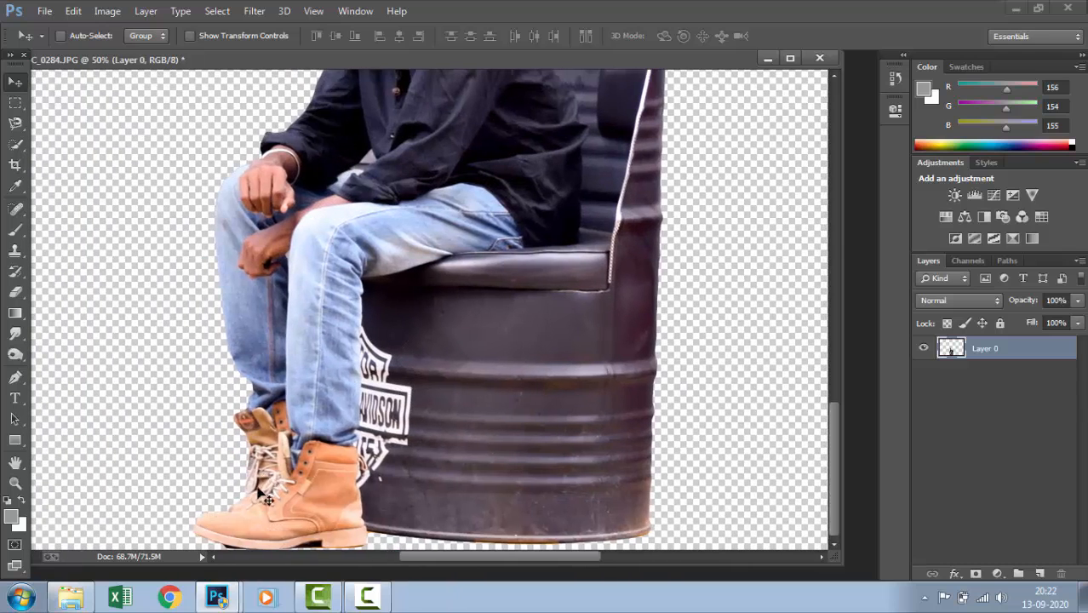
Outline the dark shadow strip under the front boot's sole with the Polygonal Lasso, delete it and deselect
{"action": "left_click_drag", "start_coordinate": [15, 124], "coordinate": [68, 139]}
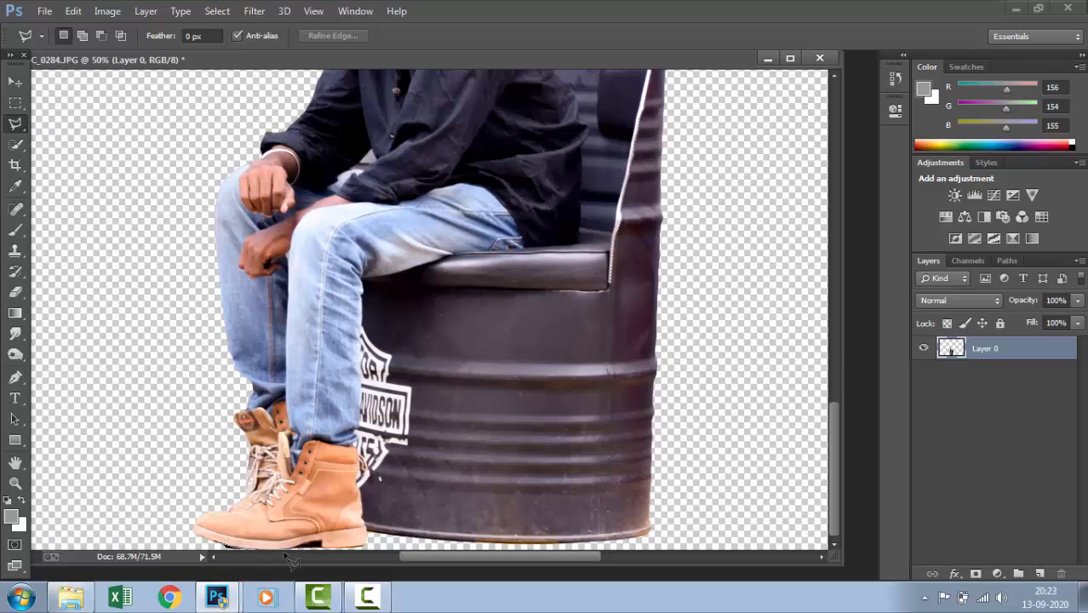
{"action": "key", "text": "ctrl+minus"}
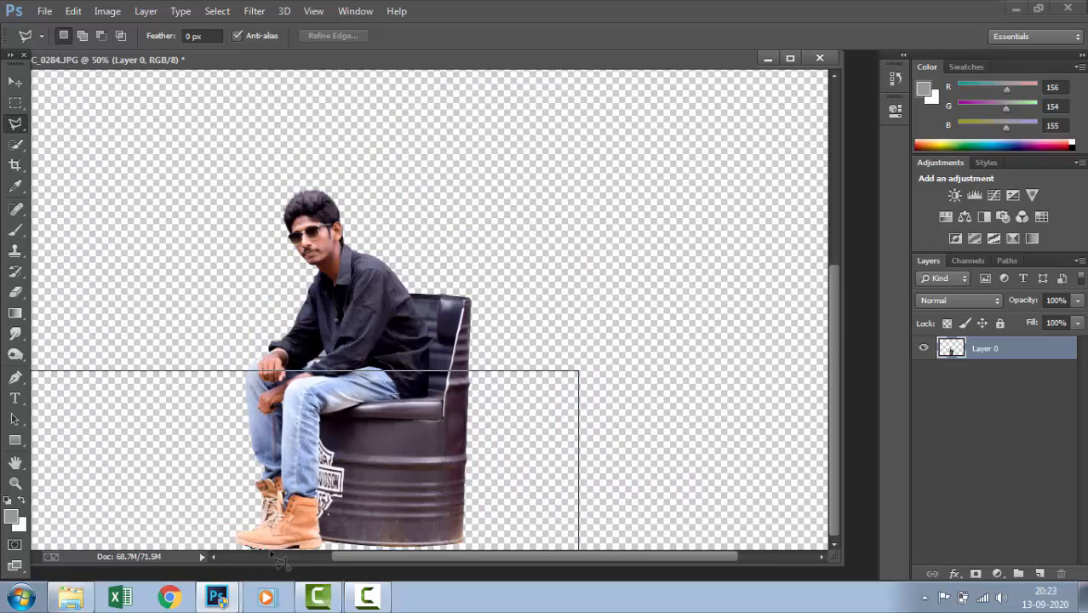
{"action": "key", "text": "ctrl+minus"}
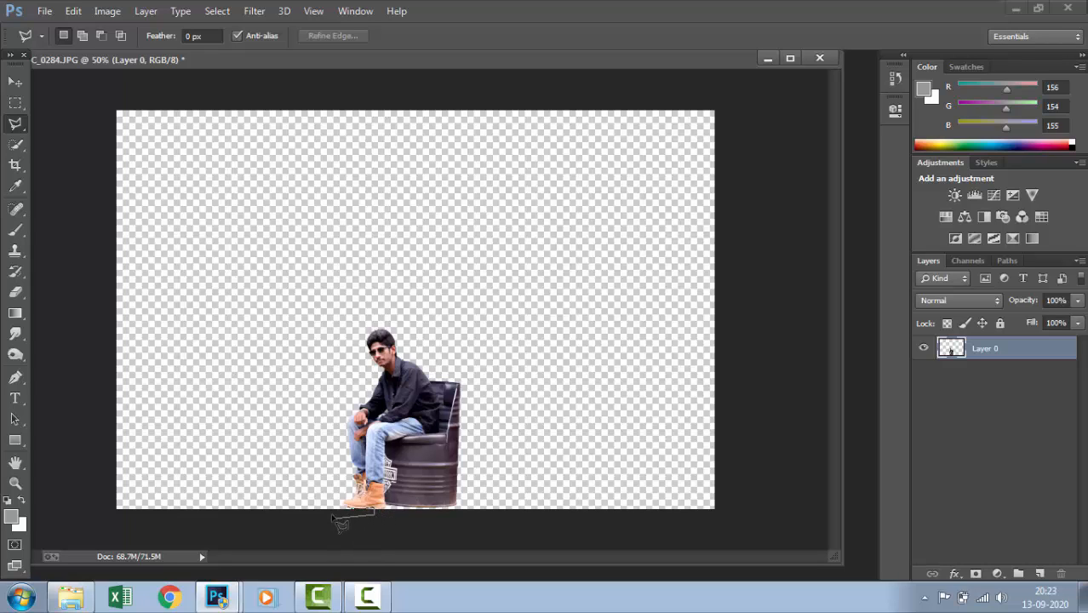
{"action": "left_click", "coordinate": [349, 509]}
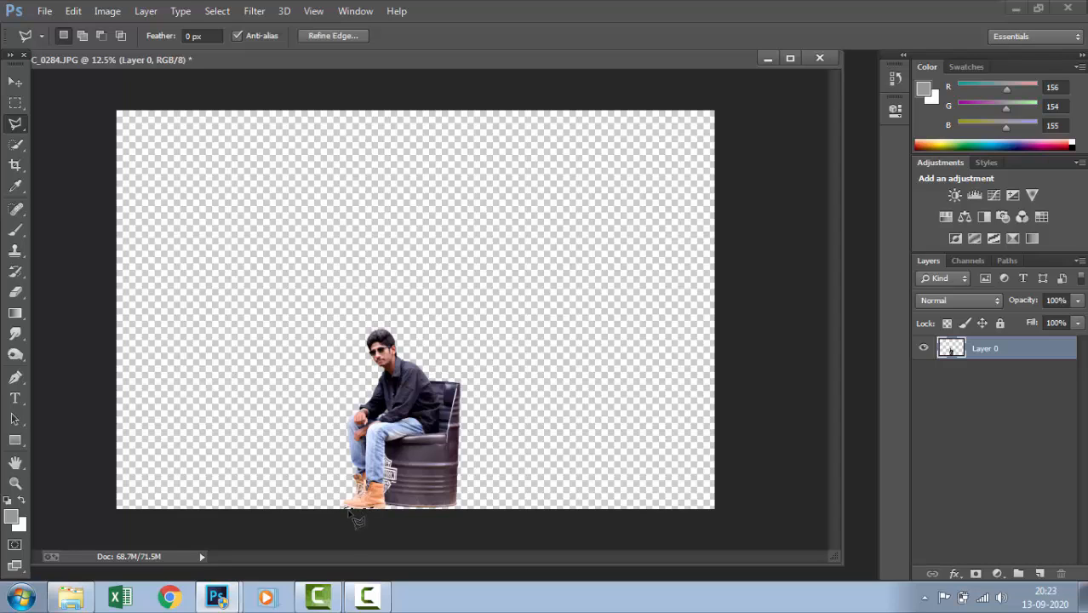
{"action": "key", "text": "ctrl+d"}
Outline the remaining dark patch under the boot's arch with the Polygonal Lasso, delete it and clear the selection
{"action": "key", "text": "ctrl+plus"}
{"action": "key", "text": "ctrl+plus"}
{"action": "key", "text": "ctrl+plus"}
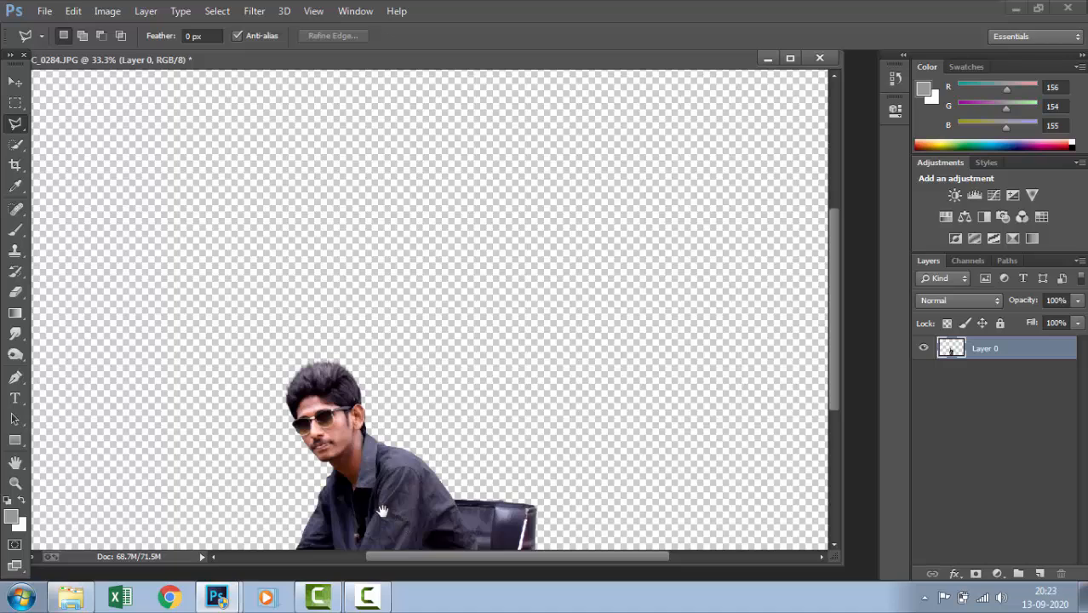
{"action": "left_click_drag", "start_coordinate": [384, 513], "coordinate": [406, 332]}
{"action": "left_click_drag", "start_coordinate": [413, 423], "coordinate": [406, 358]}
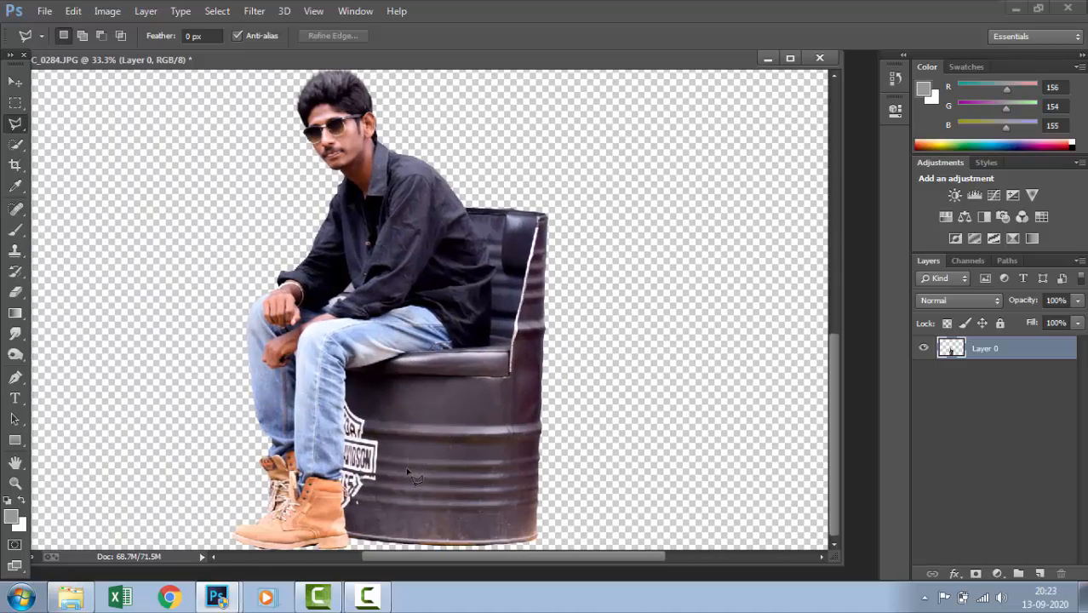
{"action": "key", "text": "ctrl+plus"}
{"action": "key", "text": "ctrl+plus"}
{"action": "left_click_drag", "start_coordinate": [344, 510], "coordinate": [403, 273]}
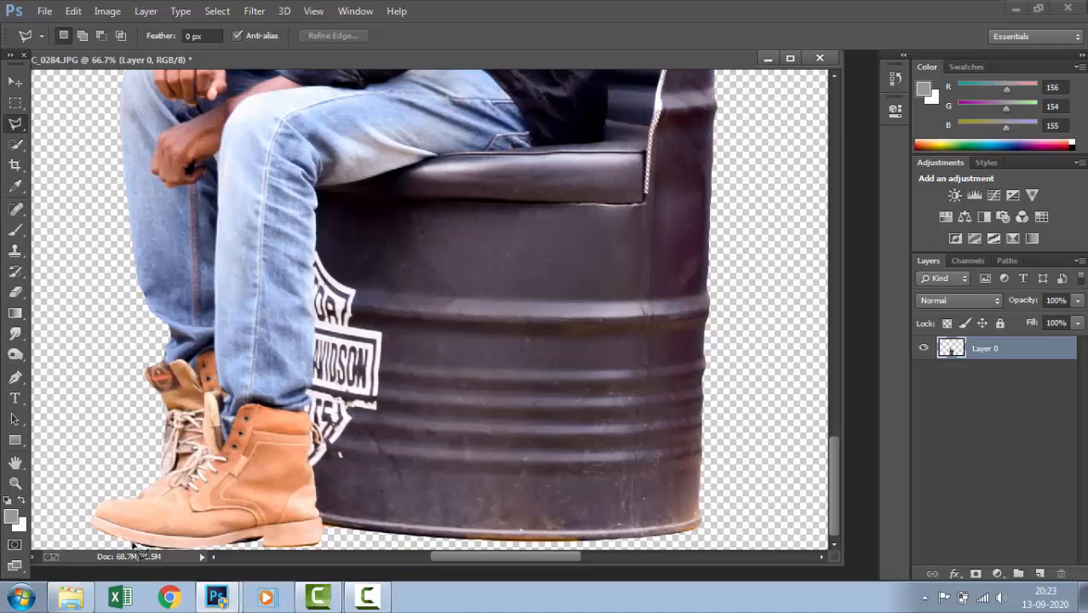
{"action": "left_click", "coordinate": [236, 555]}
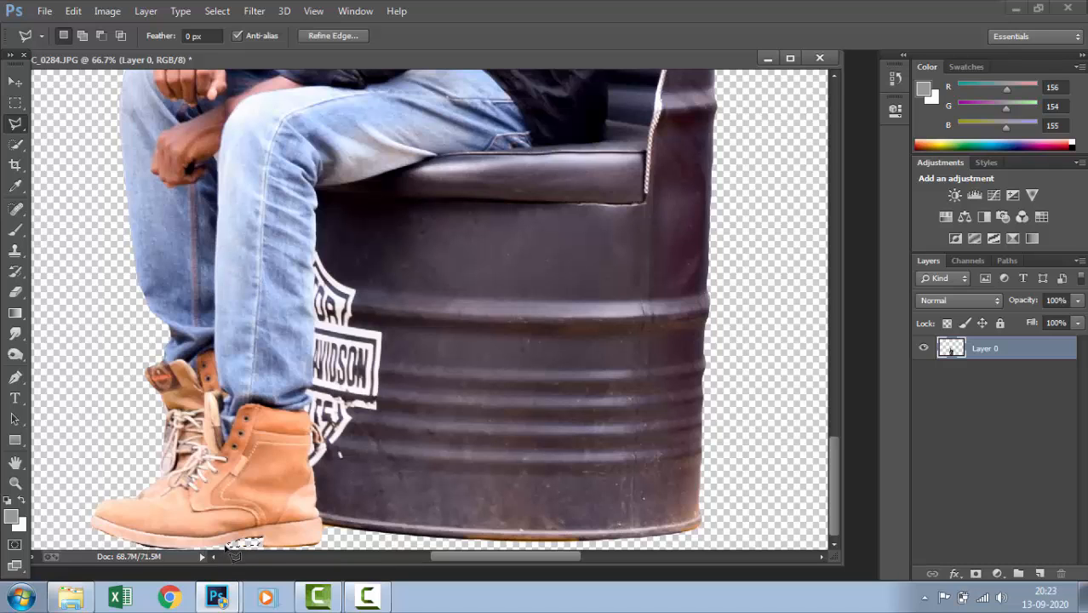
{"action": "key", "text": "ctrl+shift+s"}
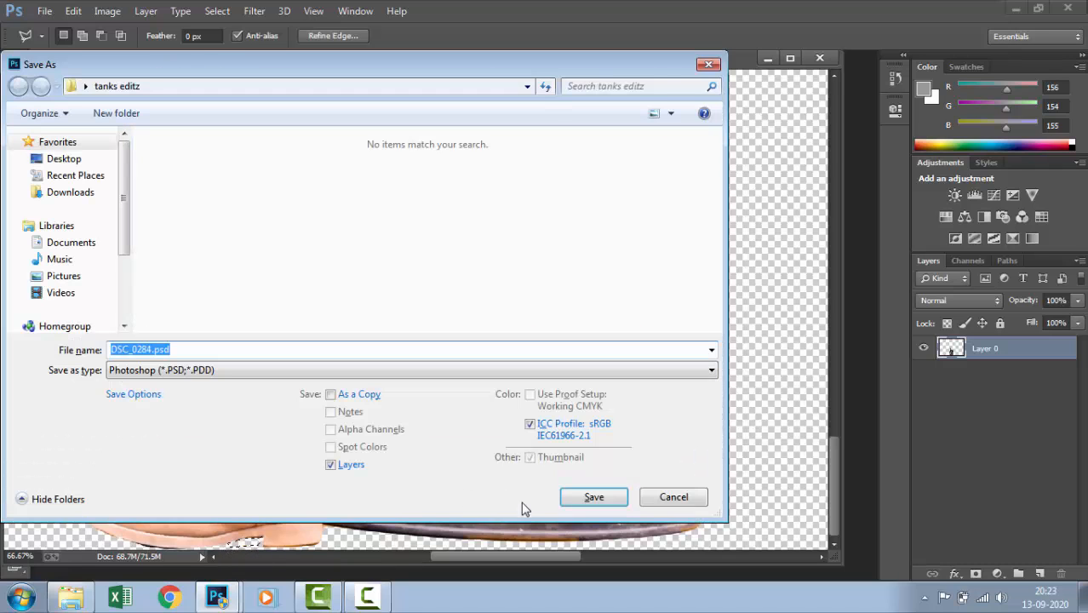
{"action": "left_click", "coordinate": [672, 498]}
{"action": "key", "text": "ctrl+d"}
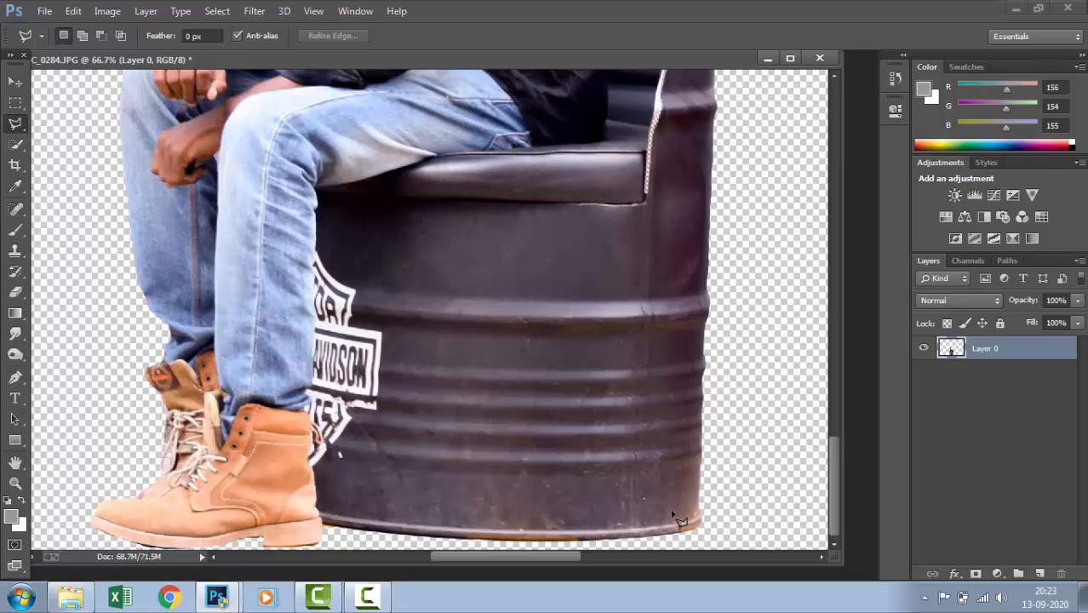
Move the cutout man and chair slightly right along the lower edge of the canvas
{"action": "scroll", "coordinate": [672, 519], "scroll_direction": "down", "scroll_amount": 5}
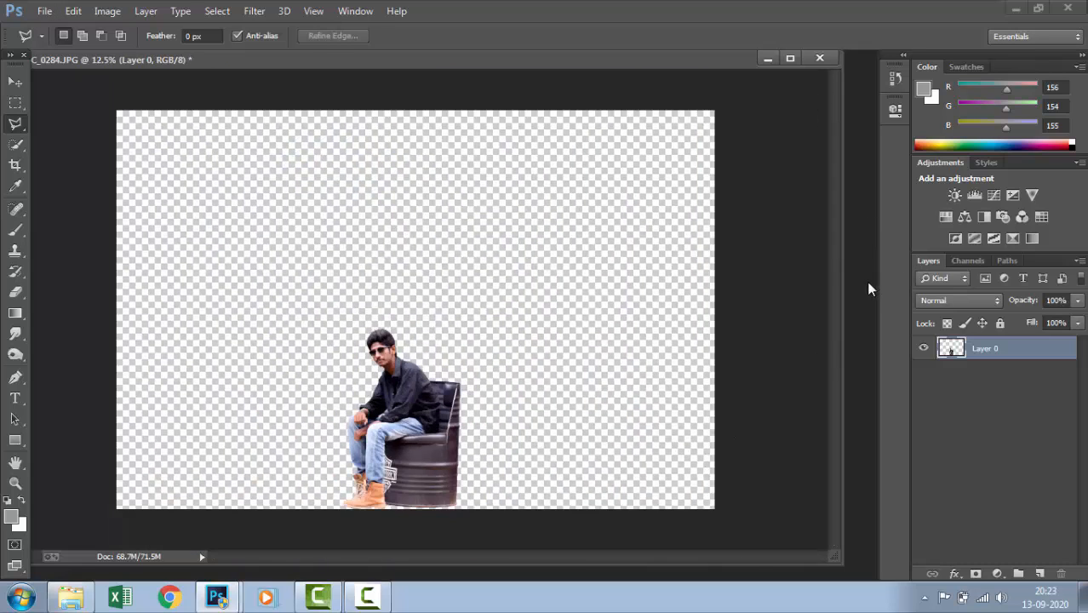
{"action": "left_click", "coordinate": [15, 82]}
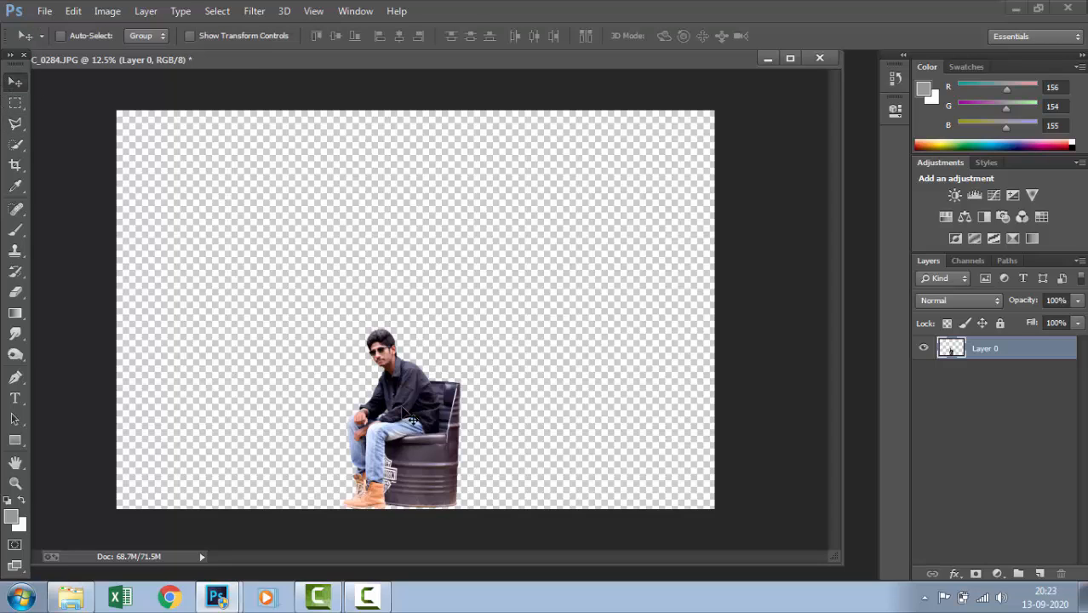
{"action": "mouse_move", "coordinate": [415, 433]}
{"action": "left_mouse_down"}
{"action": "mouse_move", "coordinate": [430, 418]}
{"action": "mouse_move", "coordinate": [431, 431]}
{"action": "left_mouse_up"}
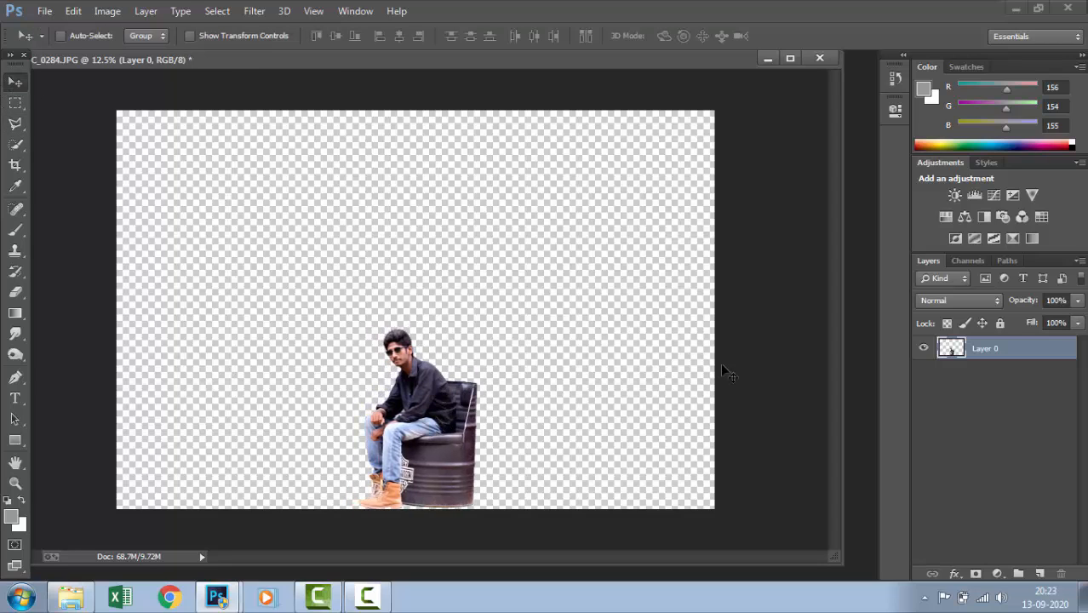
Place the blue barrel picture download.jpg from the tanks editz folder into the cutout document as a new layer
{"action": "key", "text": "ctrl+o"}
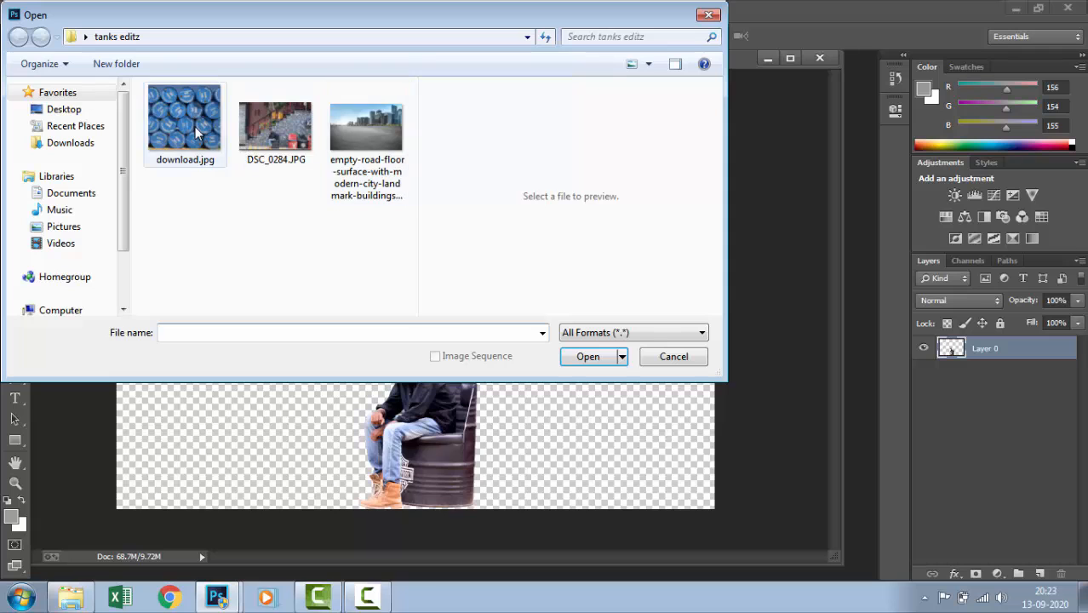
{"action": "left_click_drag", "start_coordinate": [184, 119], "coordinate": [394, 448]}
{"action": "left_click", "coordinate": [694, 360]}
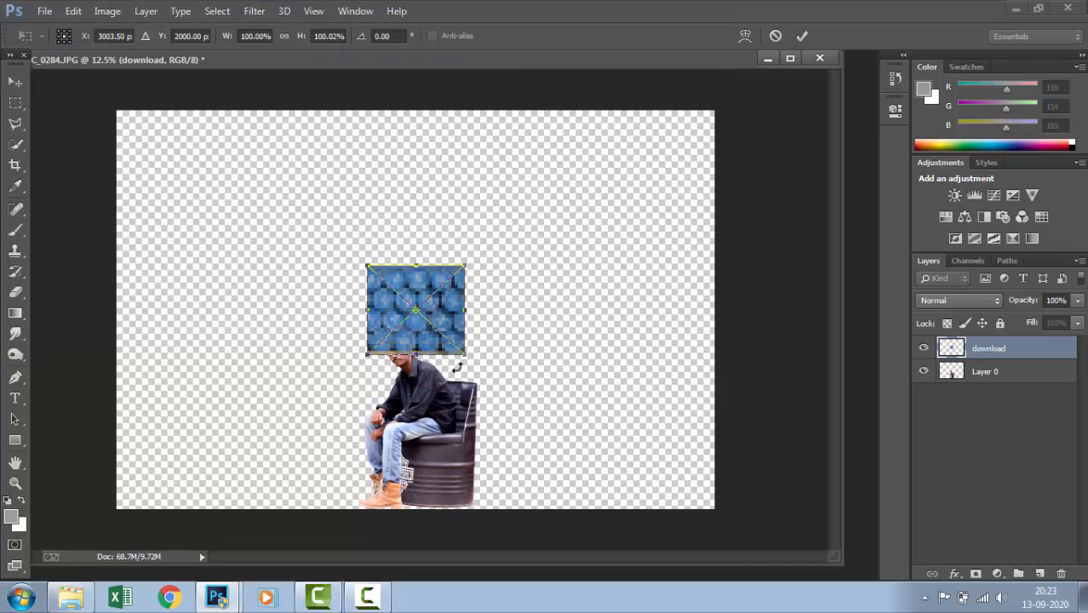
Enlarge the placed barrel picture to about 651% width and 587% height so it spans the canvas width, and commit it
{"action": "left_click_drag", "start_coordinate": [464, 355], "coordinate": [626, 394]}
{"action": "left_click_drag", "start_coordinate": [469, 315], "coordinate": [356, 232]}
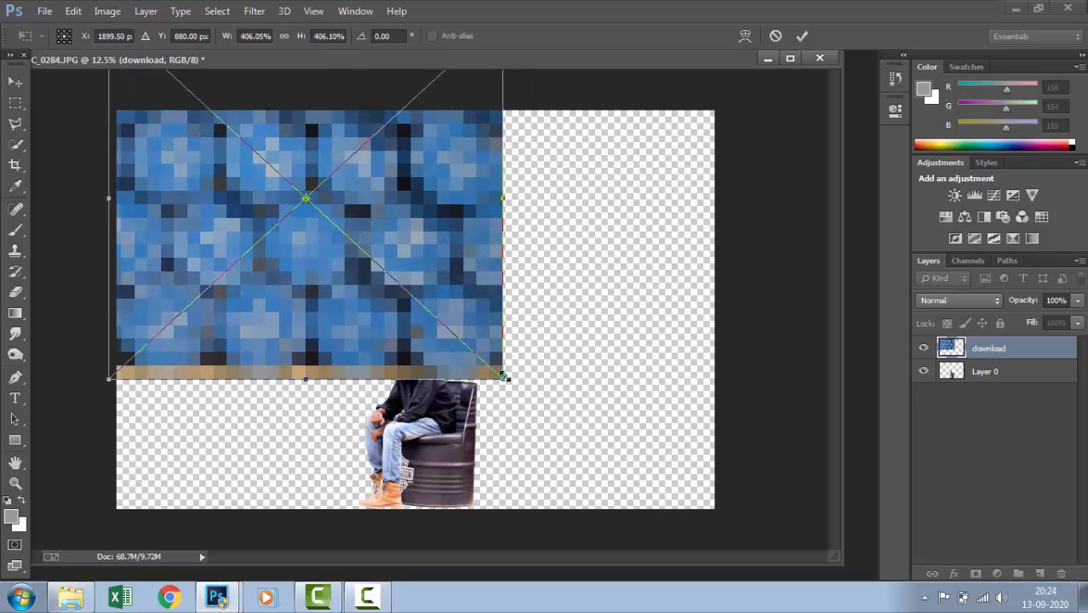
{"action": "left_click_drag", "start_coordinate": [505, 376], "coordinate": [599, 406]}
{"action": "left_click_drag", "start_coordinate": [454, 322], "coordinate": [499, 261]}
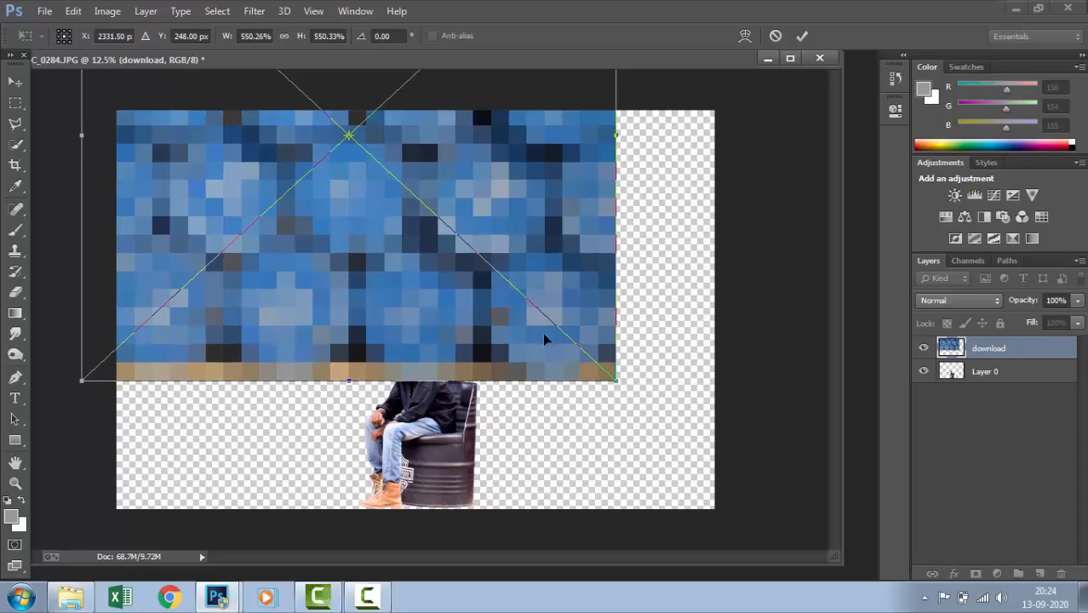
{"action": "left_click_drag", "start_coordinate": [610, 381], "coordinate": [712, 414]}
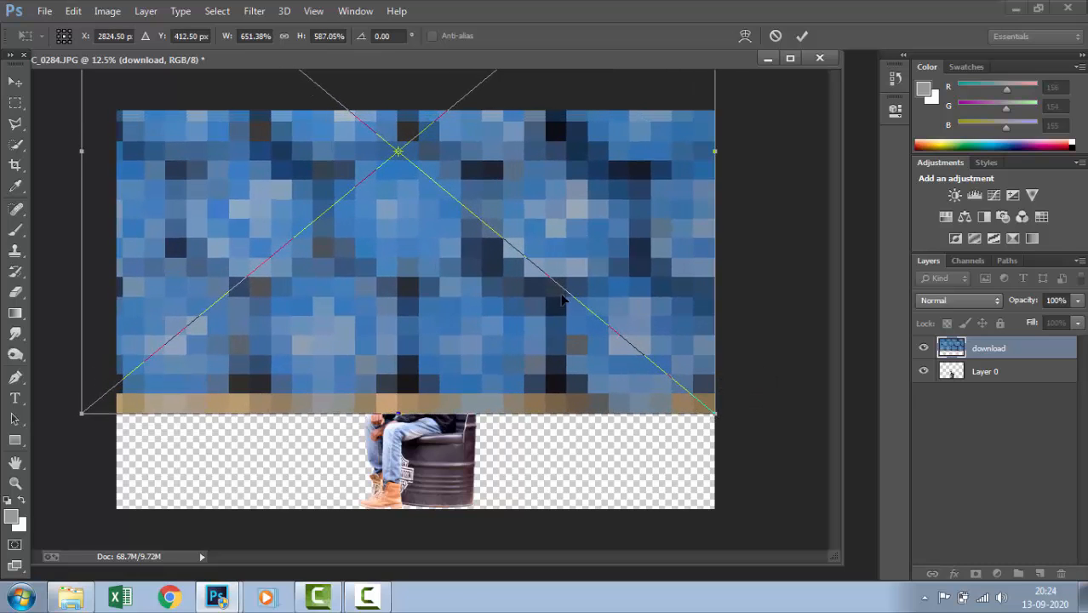
{"action": "left_click_drag", "start_coordinate": [558, 297], "coordinate": [584, 332]}
{"action": "key", "text": "Return"}
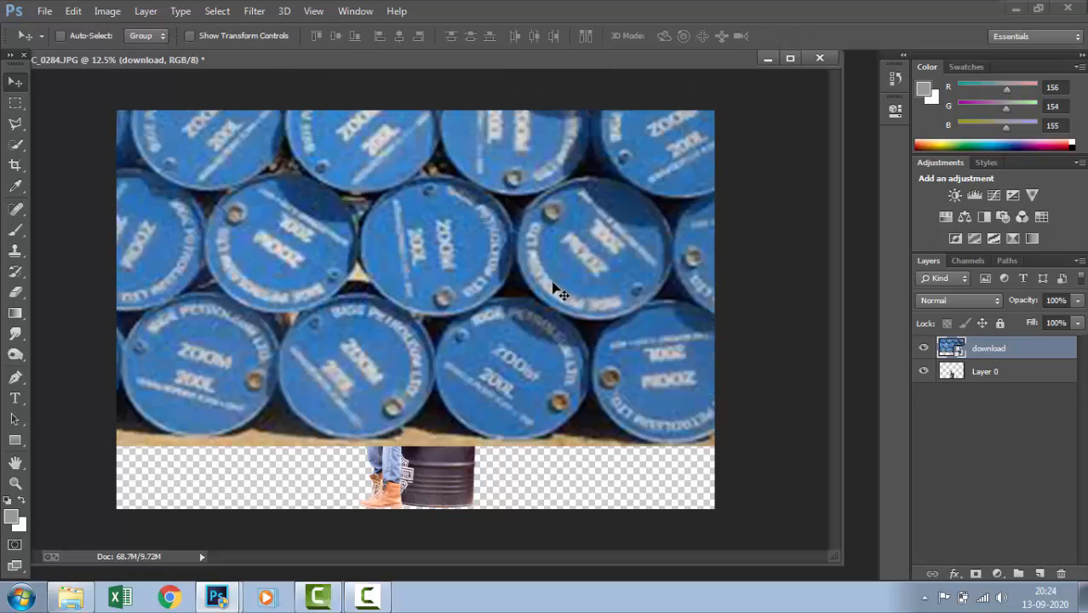
Rasterize the download layer and adjust its vertical position so the man's boots remain uncovered below it
{"action": "left_click_drag", "start_coordinate": [551, 282], "coordinate": [551, 292]}
{"action": "right_click", "coordinate": [985, 356]}
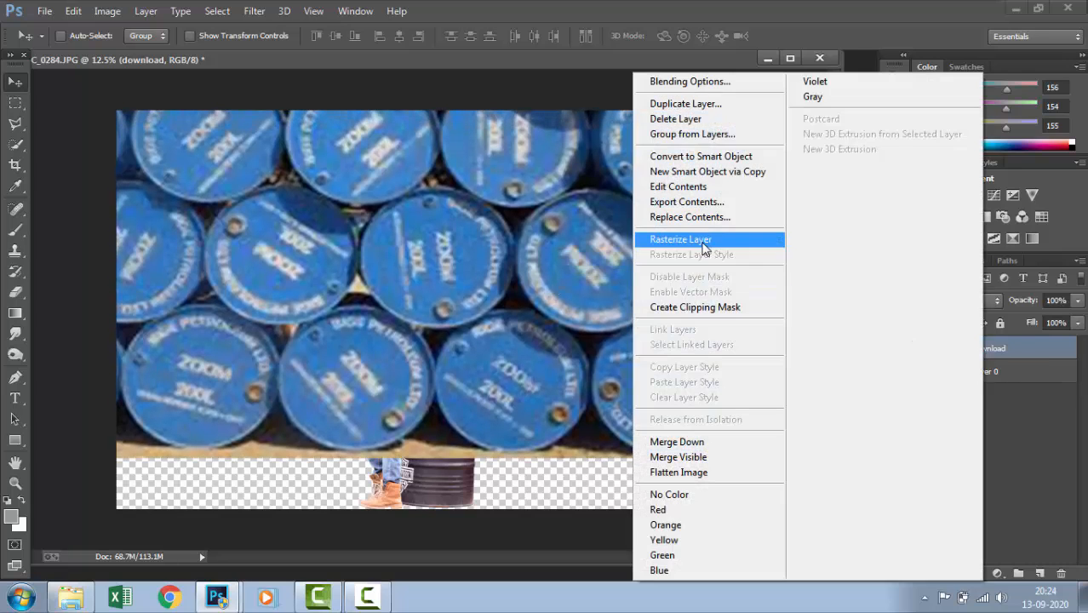
{"action": "left_click", "coordinate": [703, 244]}
{"action": "left_click_drag", "start_coordinate": [601, 347], "coordinate": [619, 325]}
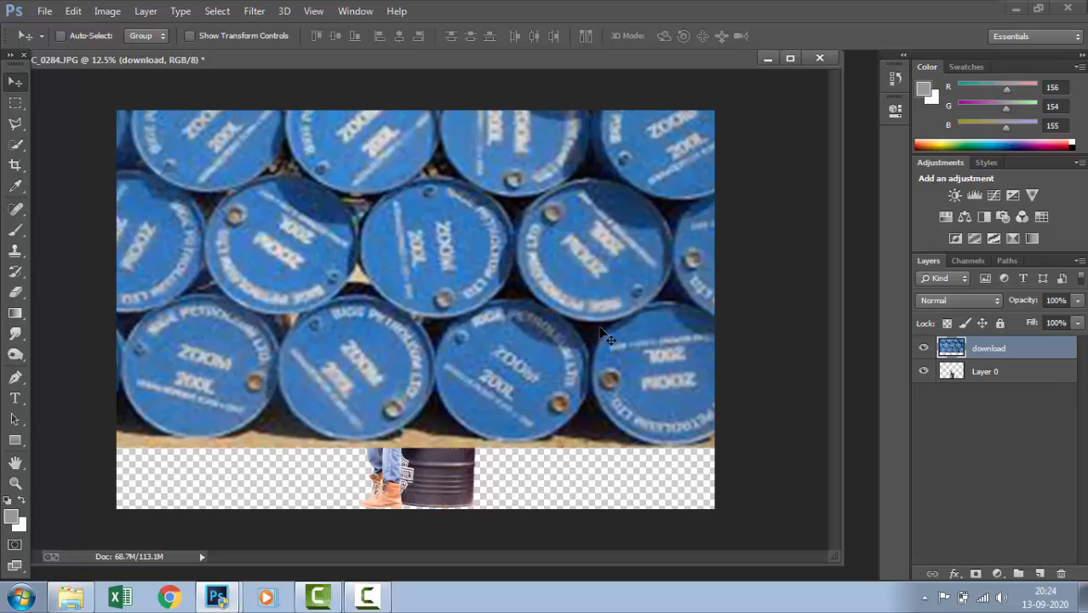
Free-transform the barrel layer to about 96% width and 74% height, rotated -0.85°, with its lower edge above the boots
{"action": "key", "text": "ctrl+t"}
{"action": "left_click_drag", "start_coordinate": [631, 251], "coordinate": [631, 306]}
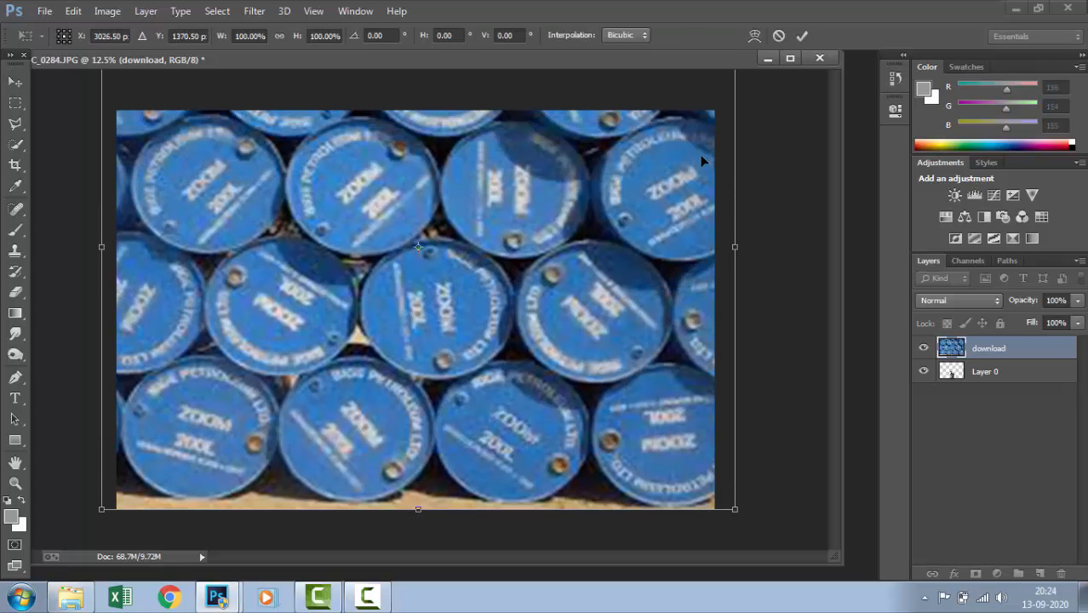
{"action": "left_click_drag", "start_coordinate": [652, 178], "coordinate": [662, 210]}
{"action": "left_click_drag", "start_coordinate": [618, 175], "coordinate": [606, 249]}
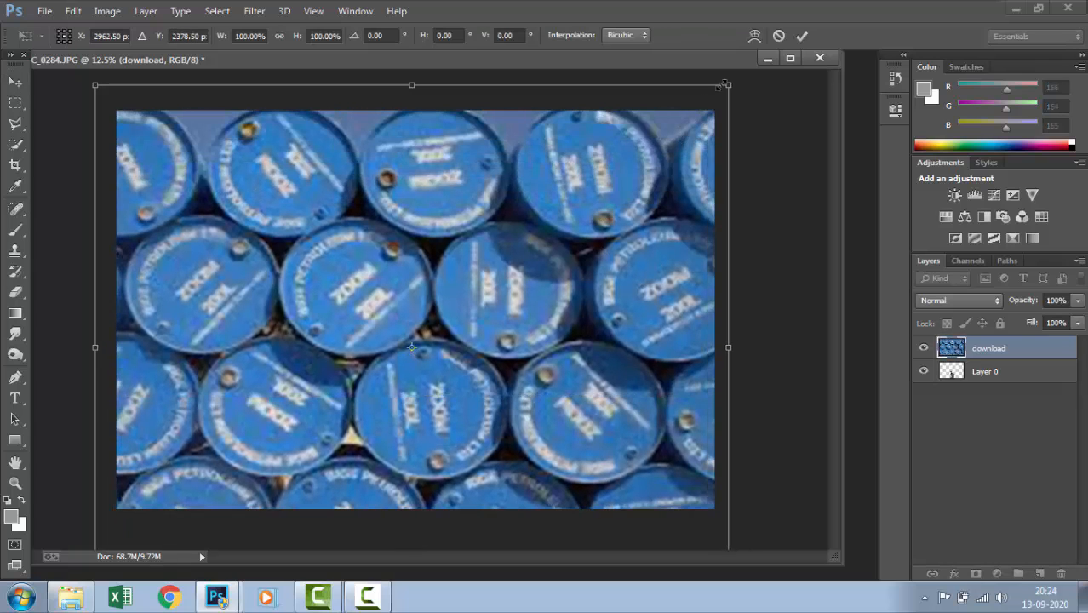
{"action": "left_click_drag", "start_coordinate": [724, 85], "coordinate": [675, 98]}
{"action": "left_click_drag", "start_coordinate": [578, 255], "coordinate": [534, 177]}
{"action": "left_click_drag", "start_coordinate": [627, 500], "coordinate": [714, 447]}
{"action": "left_click_drag", "start_coordinate": [731, 381], "coordinate": [730, 374]}
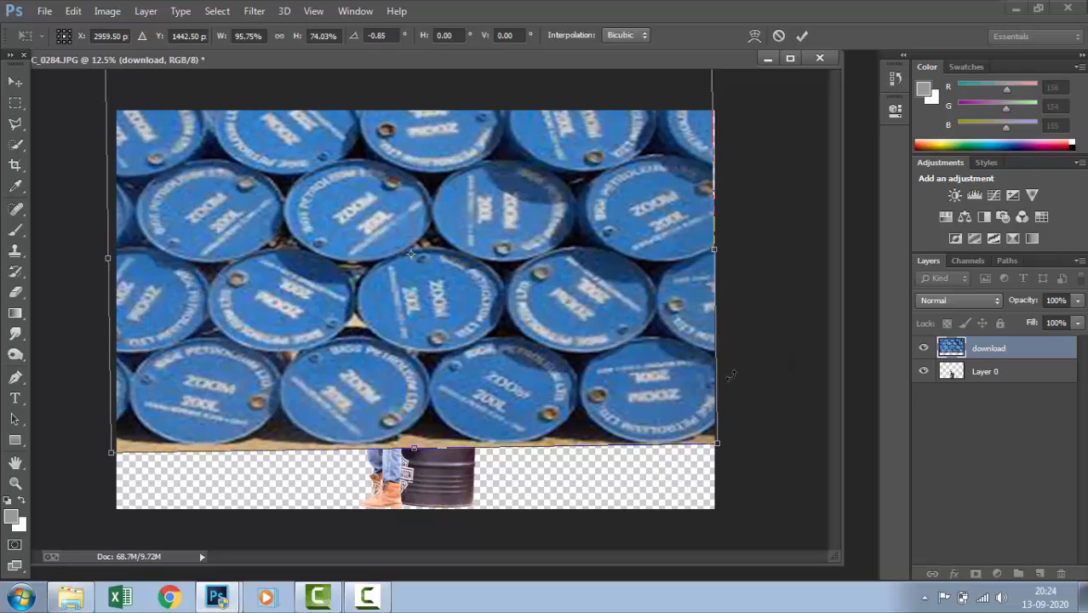
{"action": "key", "text": "Return"}
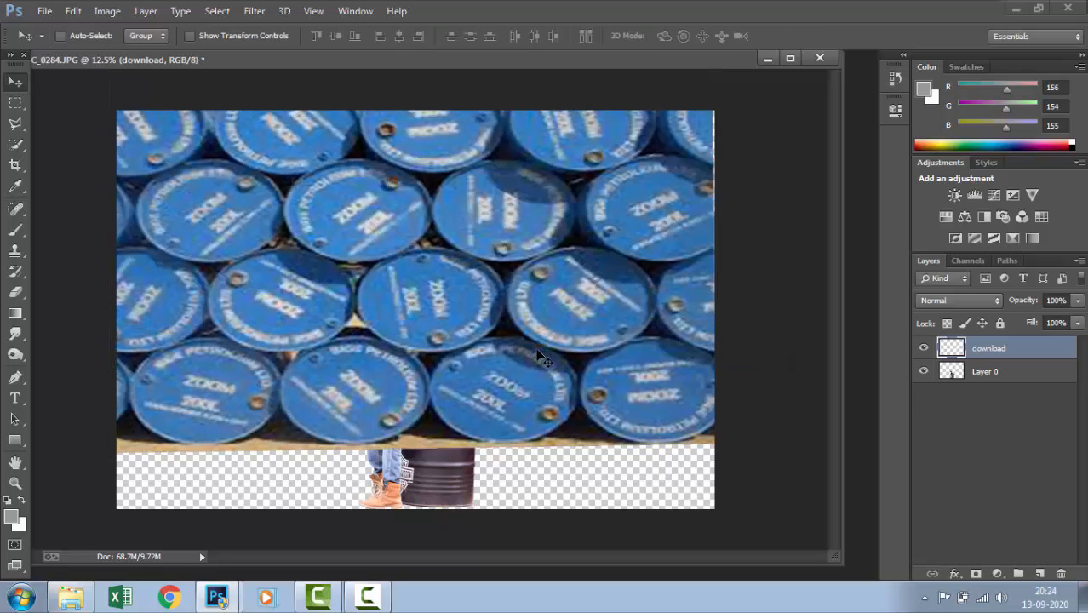
Move the blue barrel layer upward to expose more of the man's legs and the barrel chair below it
{"action": "left_click_drag", "start_coordinate": [529, 346], "coordinate": [533, 335]}
{"action": "key", "text": "Up"}
{"action": "key", "text": "Up"}
{"action": "key", "text": "Up"}
{"action": "key", "text": "Up"}
{"action": "key", "text": "Up"}
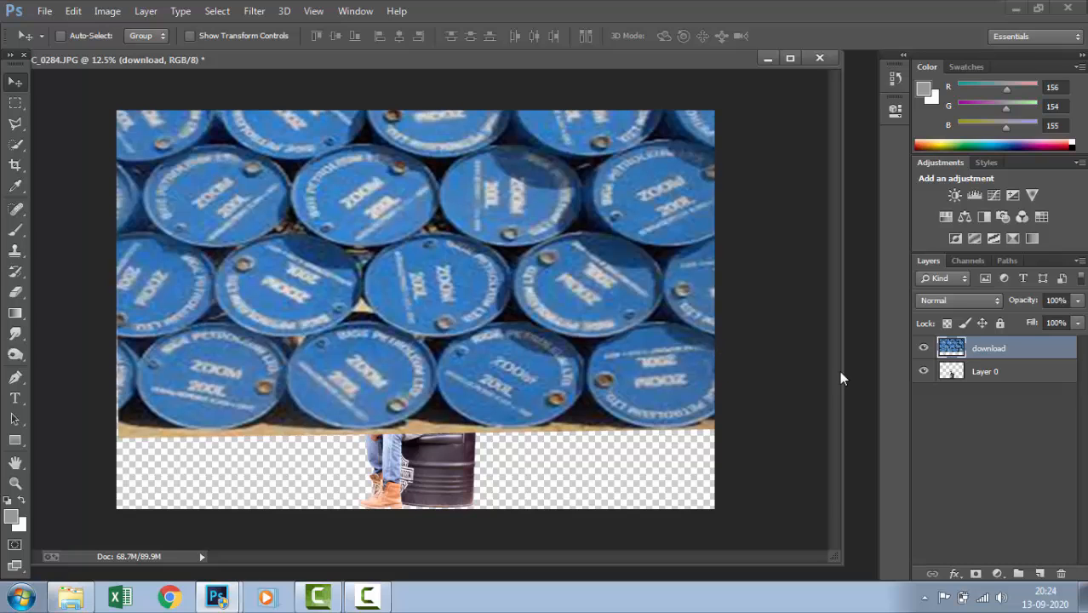
Open the empty-road city picture from the tanks editz folder and convert its locked background into a regular layer
{"action": "key", "text": "ctrl+o"}
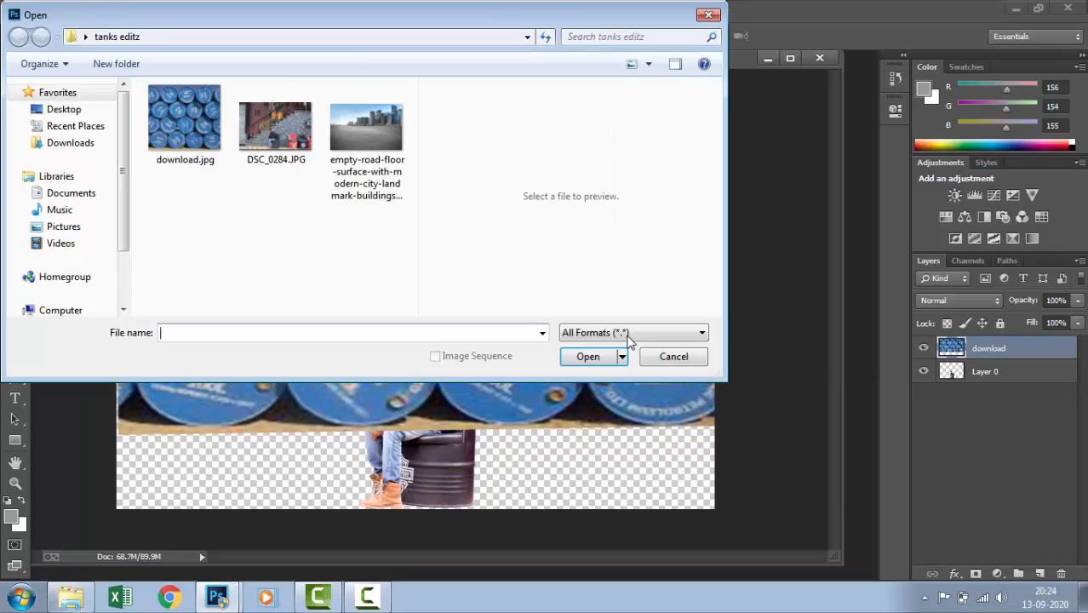
{"action": "double_click", "coordinate": [377, 167]}
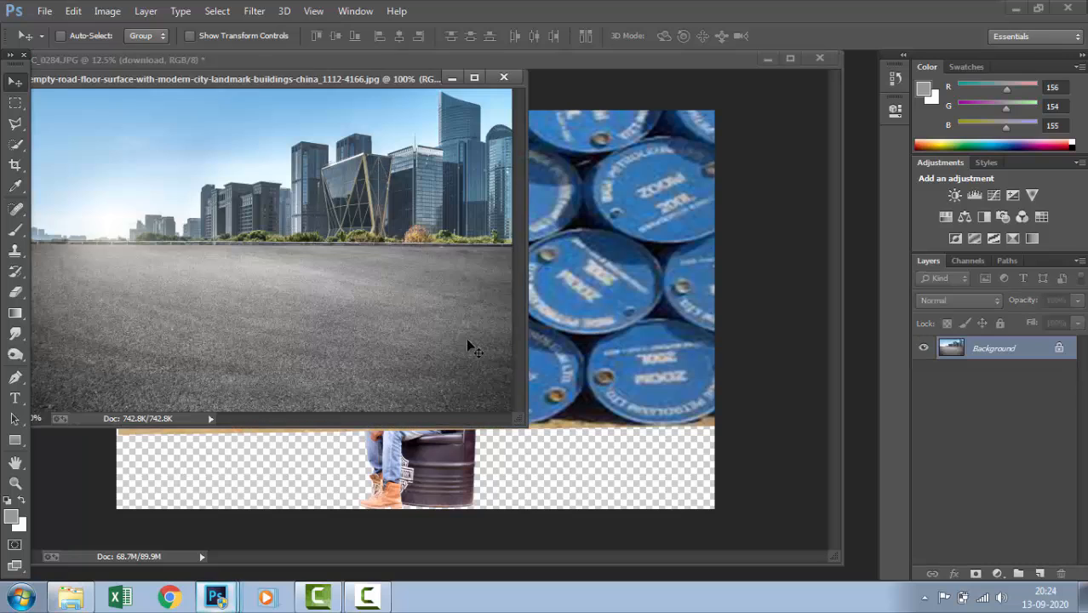
{"action": "left_click_drag", "start_coordinate": [525, 414], "coordinate": [590, 464]}
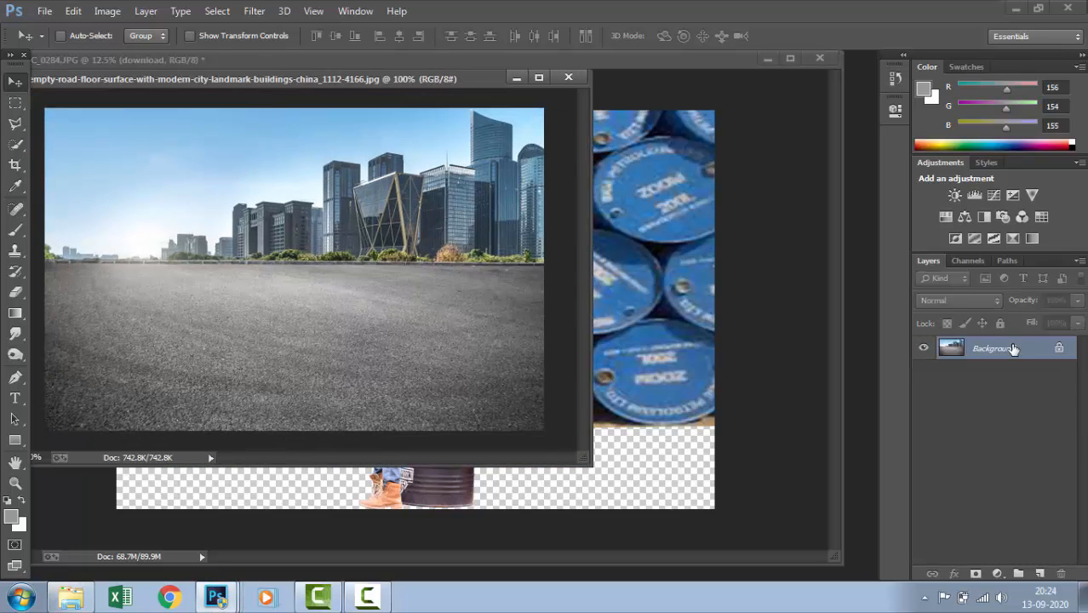
{"action": "double_click", "coordinate": [1013, 349]}
{"action": "key", "text": "Return"}
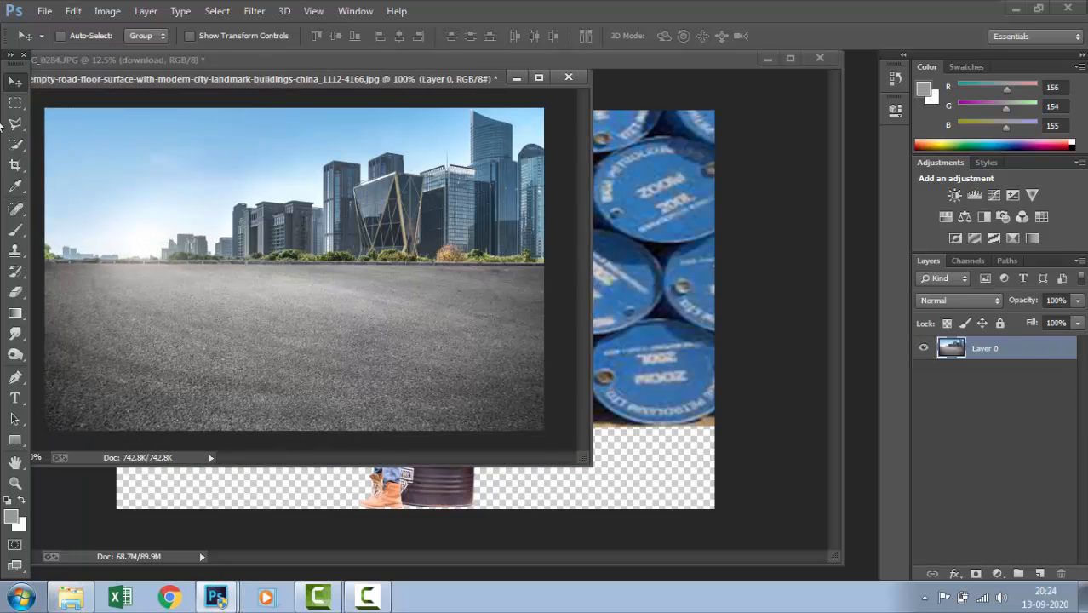
Delete the sky, buildings and far road edge with a rectangular selection so only the asphalt is left, and deselect
{"action": "left_click", "coordinate": [15, 102]}
{"action": "left_click_drag", "start_coordinate": [38, 101], "coordinate": [562, 271]}
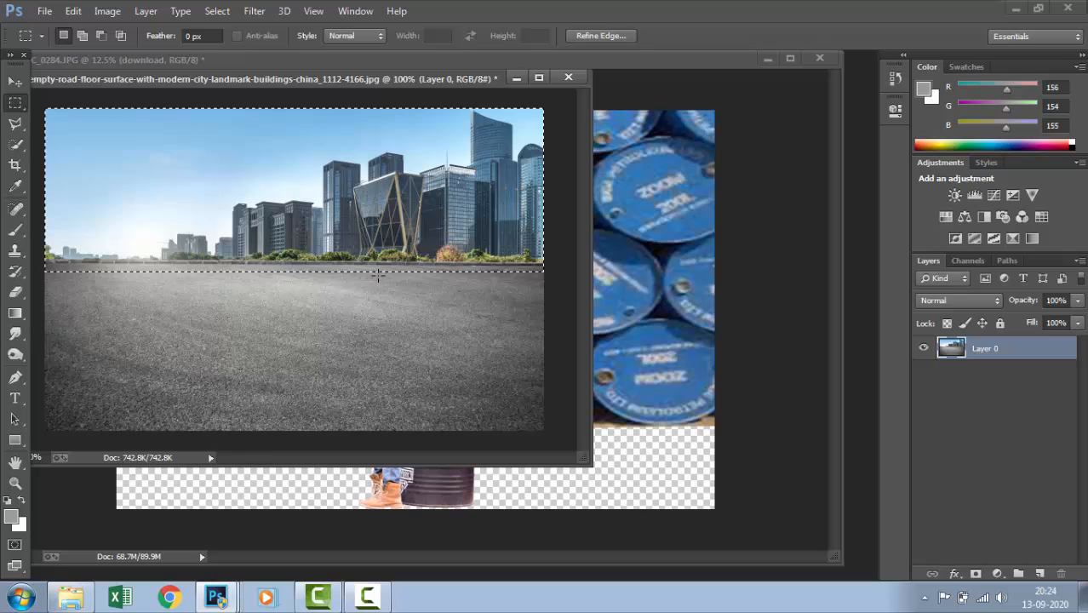
{"action": "key", "text": "Delete"}
{"action": "key", "text": "ctrl+d"}
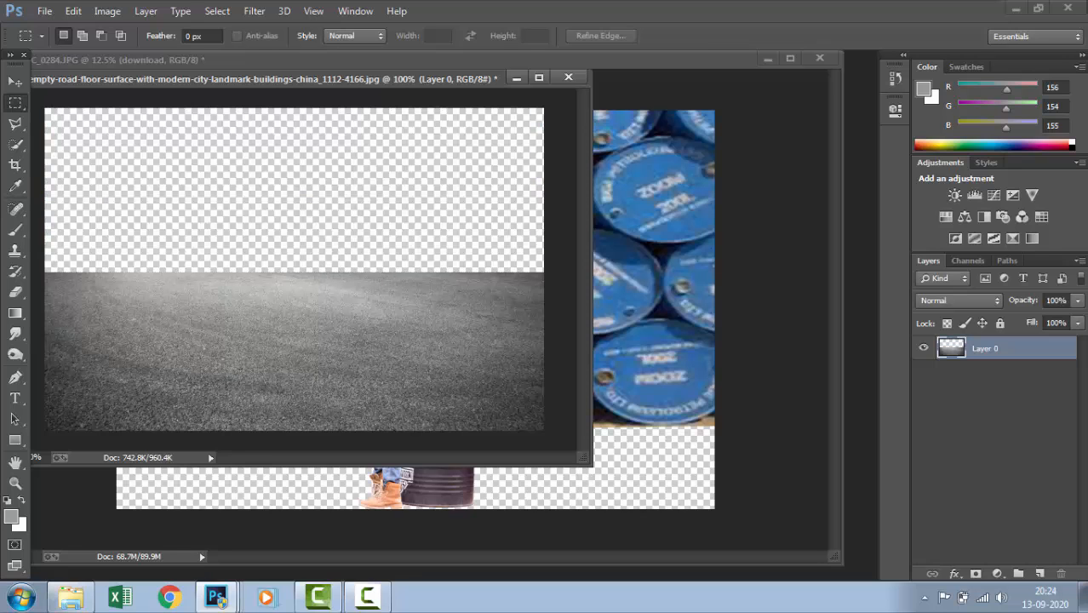
Bring the asphalt strip into the barrel composite and enlarge it to about 856% across the lower part of the canvas
{"action": "left_click", "coordinate": [15, 83]}
{"action": "left_click_drag", "start_coordinate": [212, 387], "coordinate": [349, 502]}
{"action": "key", "text": "ctrl+t"}
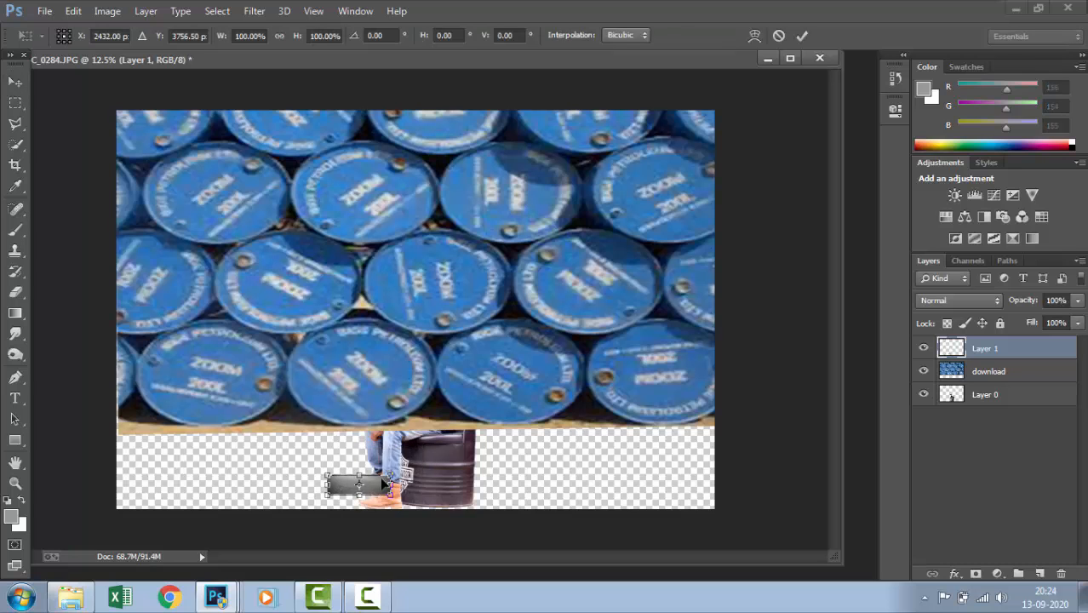
{"action": "left_click_drag", "start_coordinate": [393, 475], "coordinate": [743, 410]}
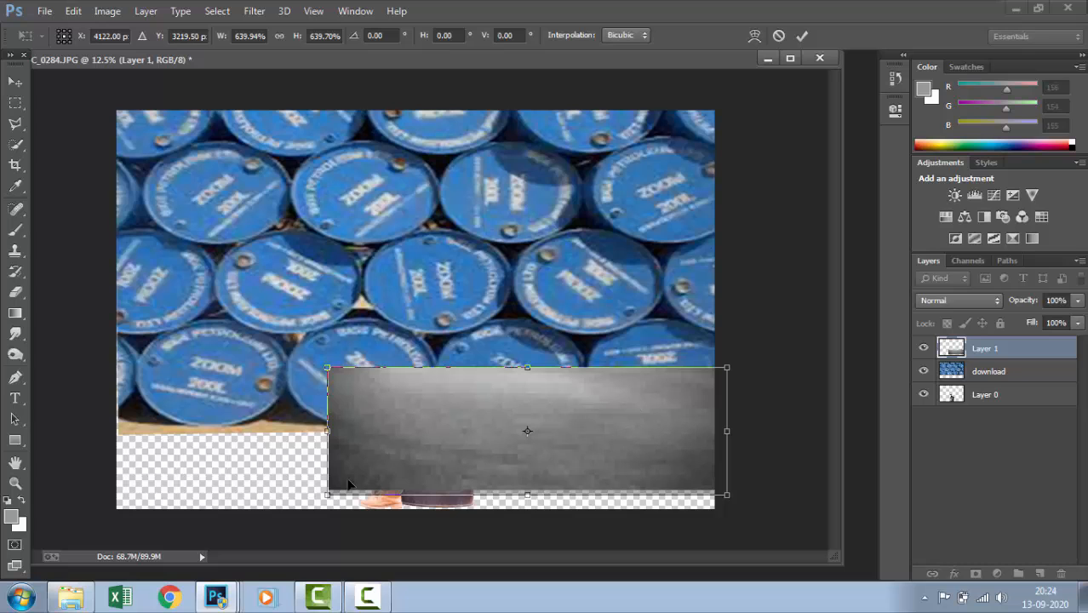
{"action": "left_click_drag", "start_coordinate": [327, 493], "coordinate": [96, 522]}
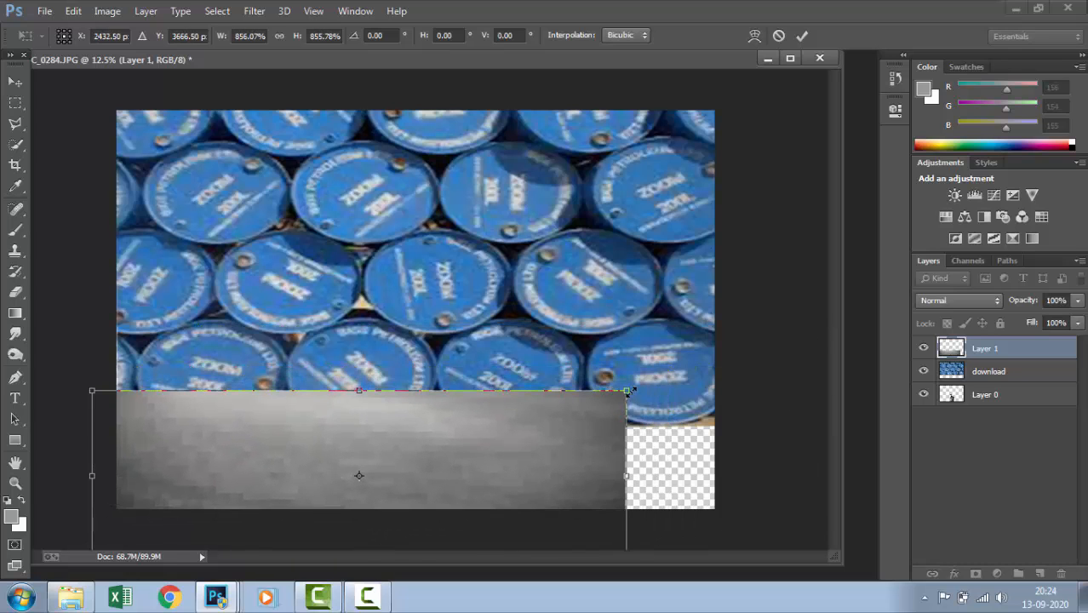
Distort the asphalt's corners so its upper edge follows the base of the barrels and it fills the canvas bottom, and commit the transform
{"action": "left_click_drag", "start_coordinate": [632, 390], "coordinate": [724, 422]}
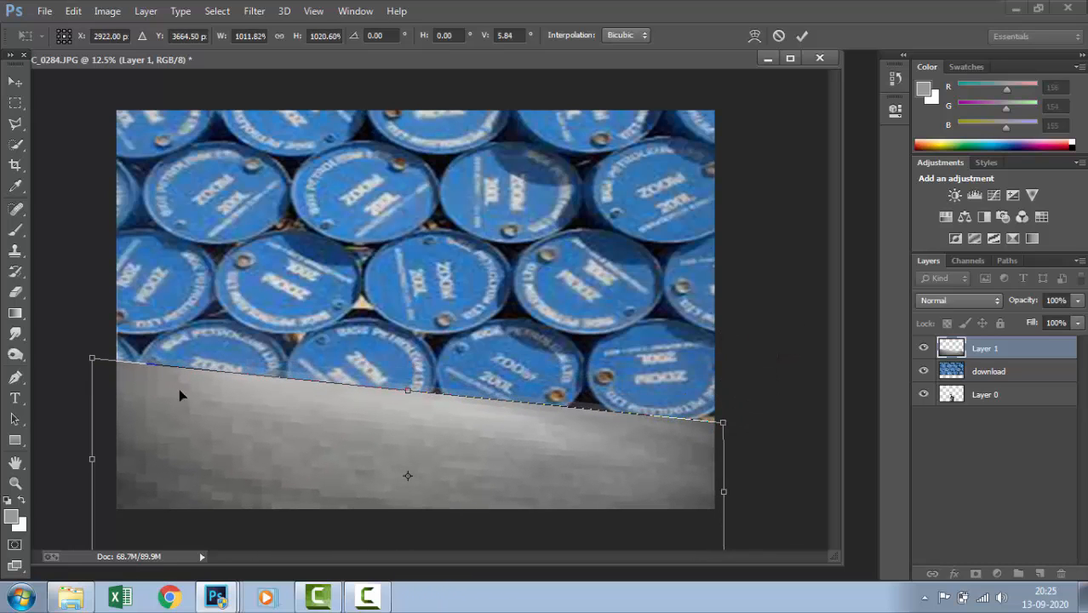
{"action": "left_click_drag", "start_coordinate": [99, 365], "coordinate": [117, 435]}
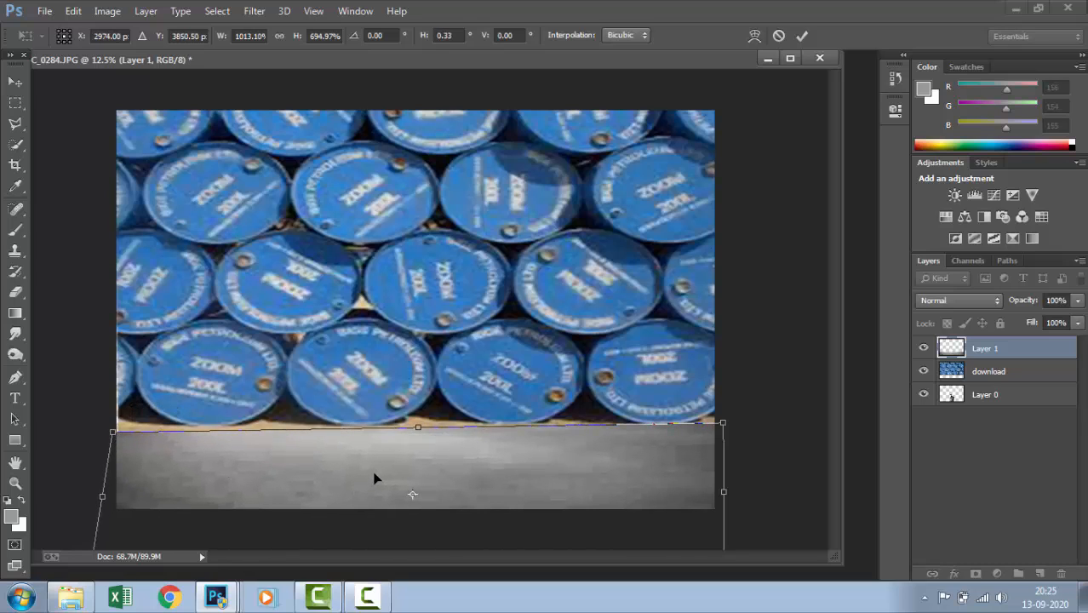
{"action": "left_click_drag", "start_coordinate": [374, 479], "coordinate": [422, 466]}
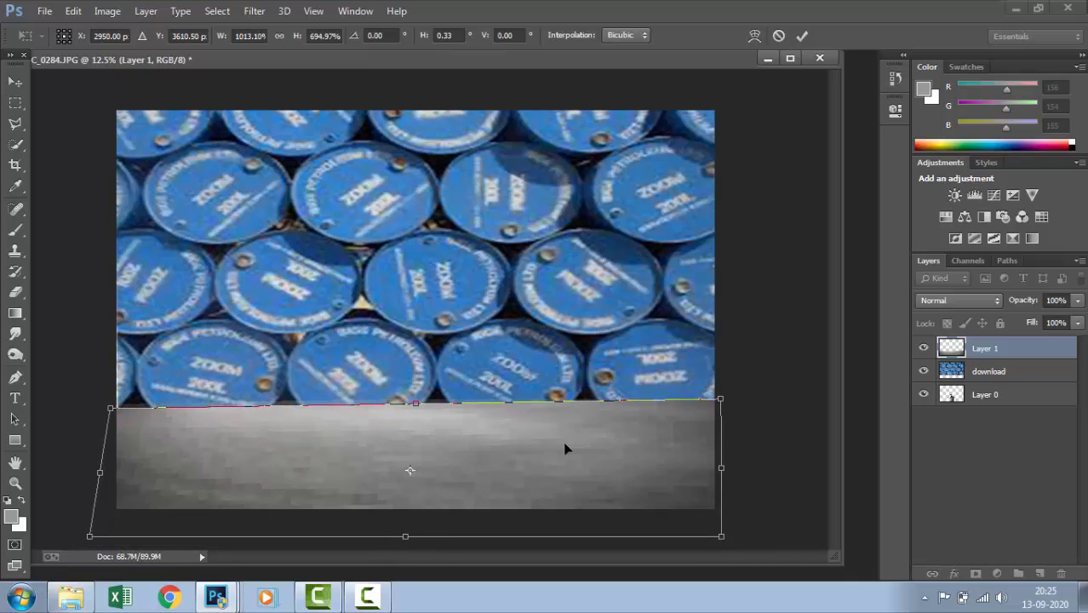
{"action": "left_click_drag", "start_coordinate": [724, 407], "coordinate": [720, 430]}
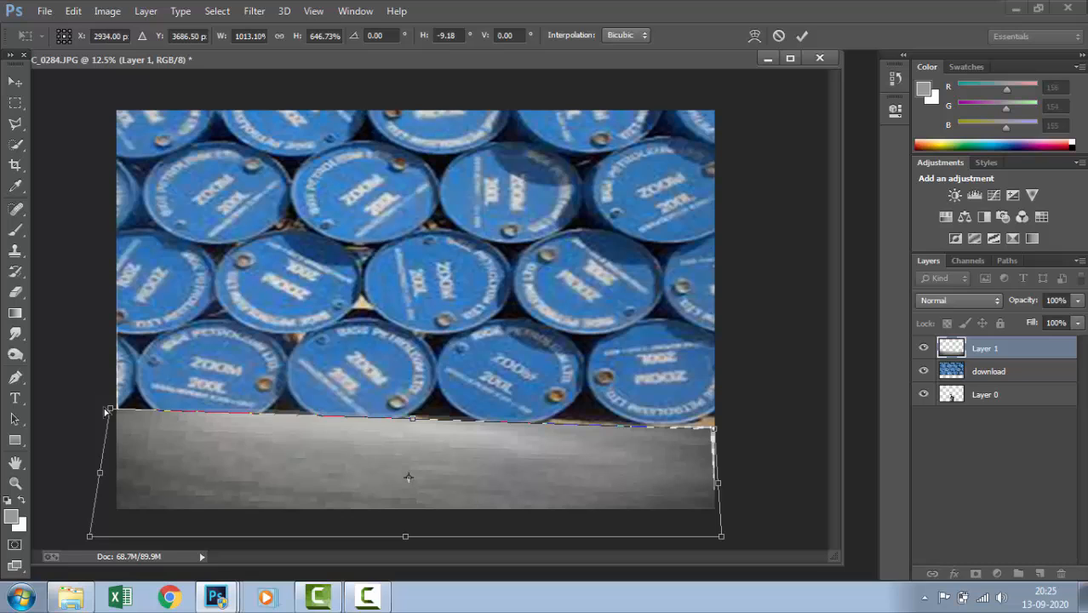
{"action": "left_click_drag", "start_coordinate": [108, 412], "coordinate": [118, 430]}
{"action": "mouse_move", "coordinate": [715, 433]}
{"action": "left_mouse_down"}
{"action": "mouse_move", "coordinate": [722, 412]}
{"action": "mouse_move", "coordinate": [722, 422]}
{"action": "left_mouse_up"}
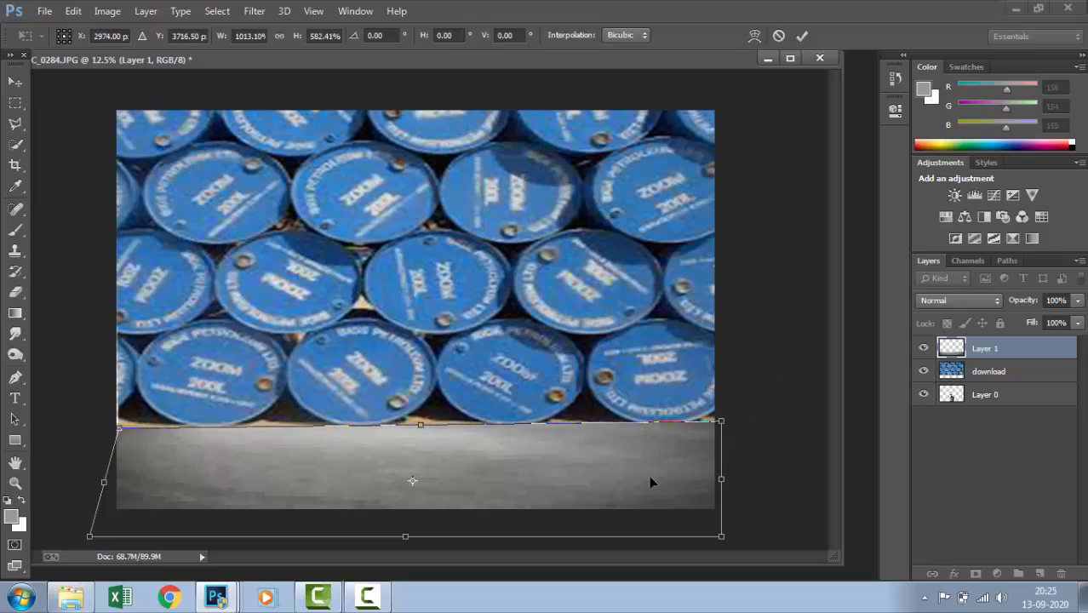
{"action": "left_click_drag", "start_coordinate": [722, 537], "coordinate": [721, 515]}
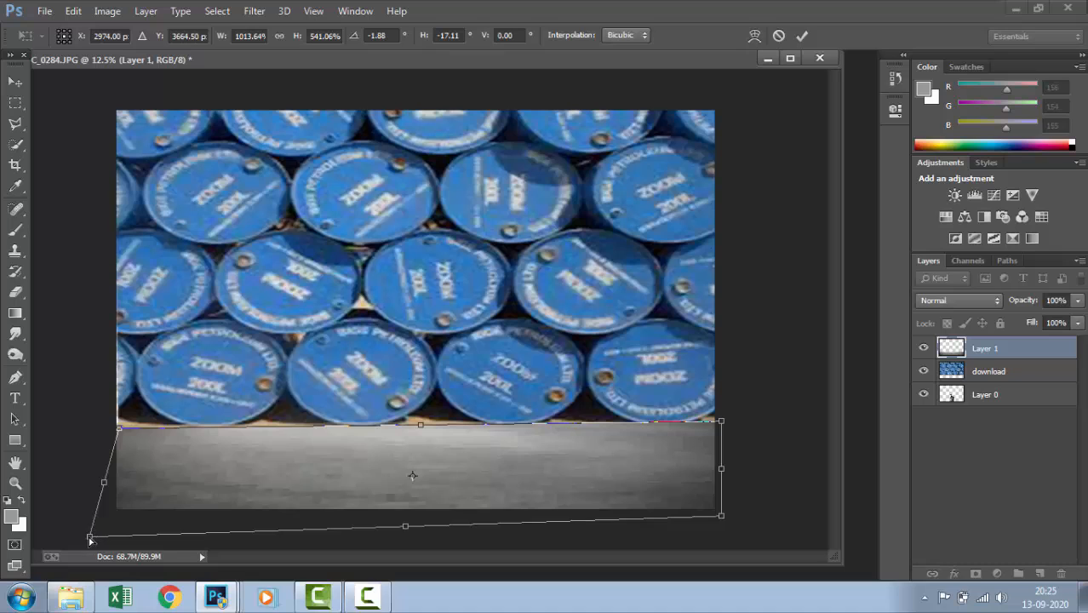
{"action": "left_click_drag", "start_coordinate": [90, 538], "coordinate": [97, 513]}
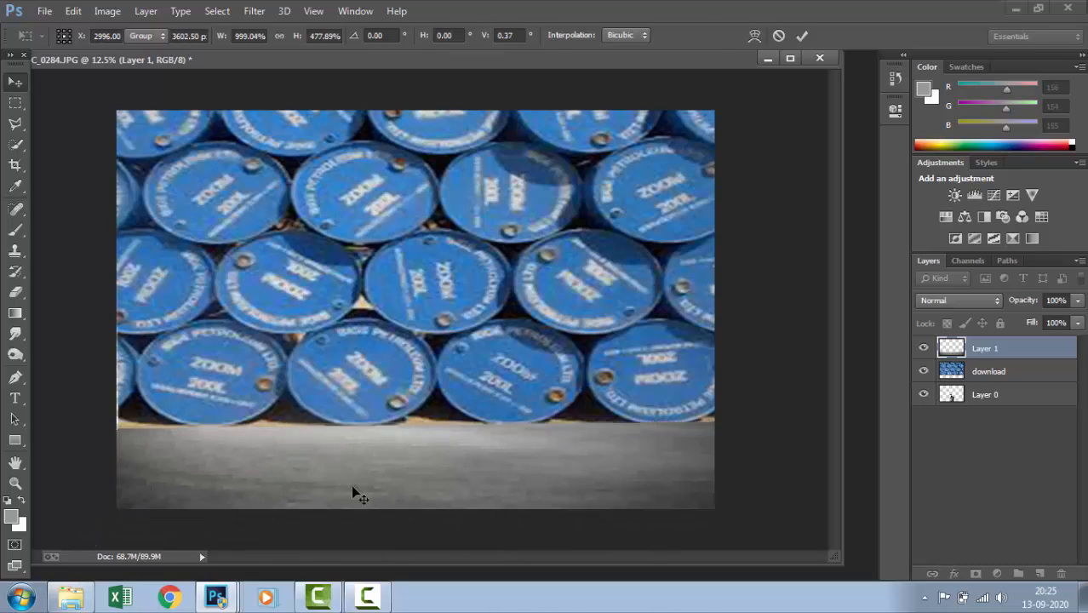
{"action": "key", "text": "Return"}
{"action": "left_click_drag", "start_coordinate": [402, 472], "coordinate": [401, 471]}
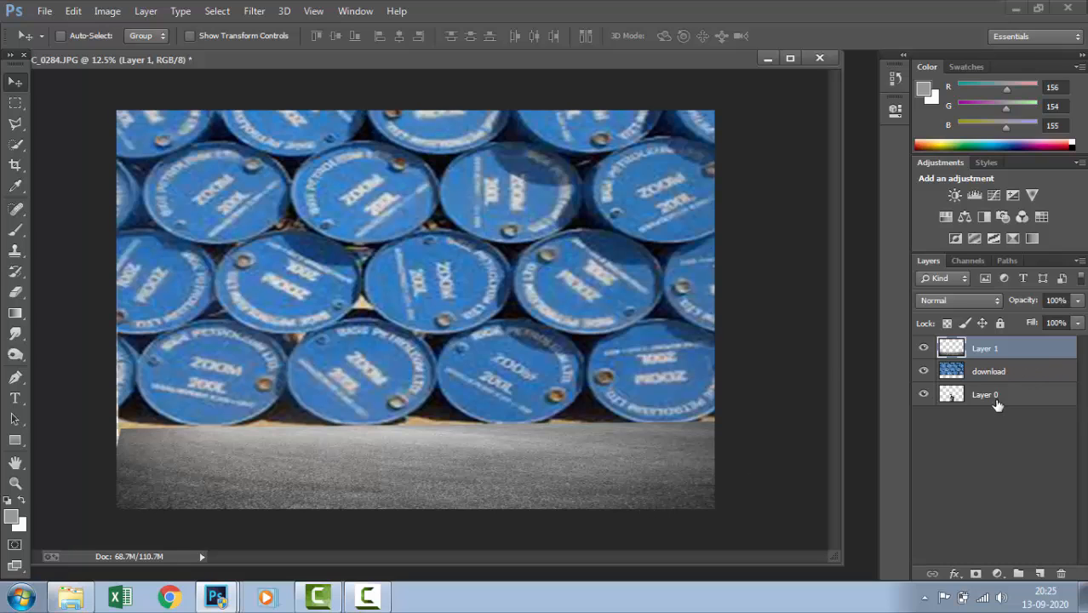
Move the download barrel layer down until its bottom row is partly covered by the asphalt
{"action": "left_click", "coordinate": [989, 375]}
{"action": "key", "text": "Down"}
{"action": "key", "text": "Down"}
{"action": "key", "text": "Down"}
{"action": "key", "text": "Down"}
{"action": "key", "text": "Down"}
{"action": "key", "text": "Down"}
{"action": "key", "text": "Down"}
{"action": "key", "text": "Down"}
{"action": "key", "text": "Down"}
{"action": "key", "text": "Down"}
{"action": "key", "text": "Down"}
{"action": "key", "text": "Down"}
{"action": "key", "text": "Down"}
{"action": "key", "text": "Down"}
{"action": "key", "text": "Down"}
{"action": "key", "text": "Down"}
{"action": "key", "text": "Down"}
{"action": "key", "text": "Down"}
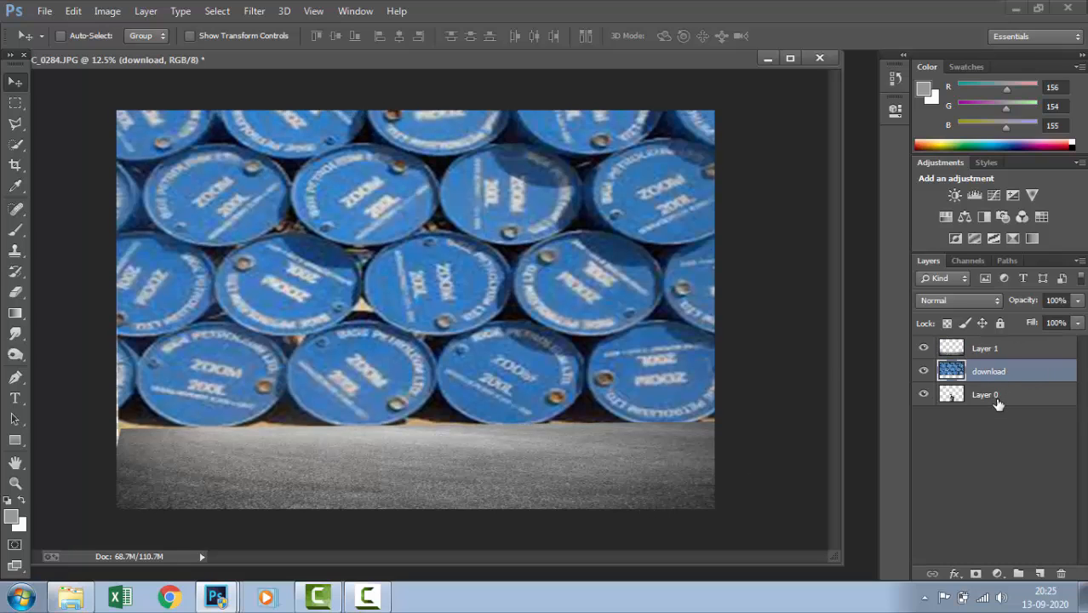
{"action": "key", "text": "Down"}
{"action": "key", "text": "Down"}
{"action": "key", "text": "Down"}
{"action": "key", "text": "Down"}
{"action": "key", "text": "Down"}
{"action": "key", "text": "Down"}
{"action": "key", "text": "Down"}
{"action": "key", "text": "Down"}
{"action": "key", "text": "Down"}
{"action": "key", "text": "Down"}
{"action": "key", "text": "Down"}
{"action": "key", "text": "Down"}
{"action": "key", "text": "Down"}
{"action": "key", "text": "Down"}
{"action": "key", "text": "Down"}
{"action": "key", "text": "Down"}
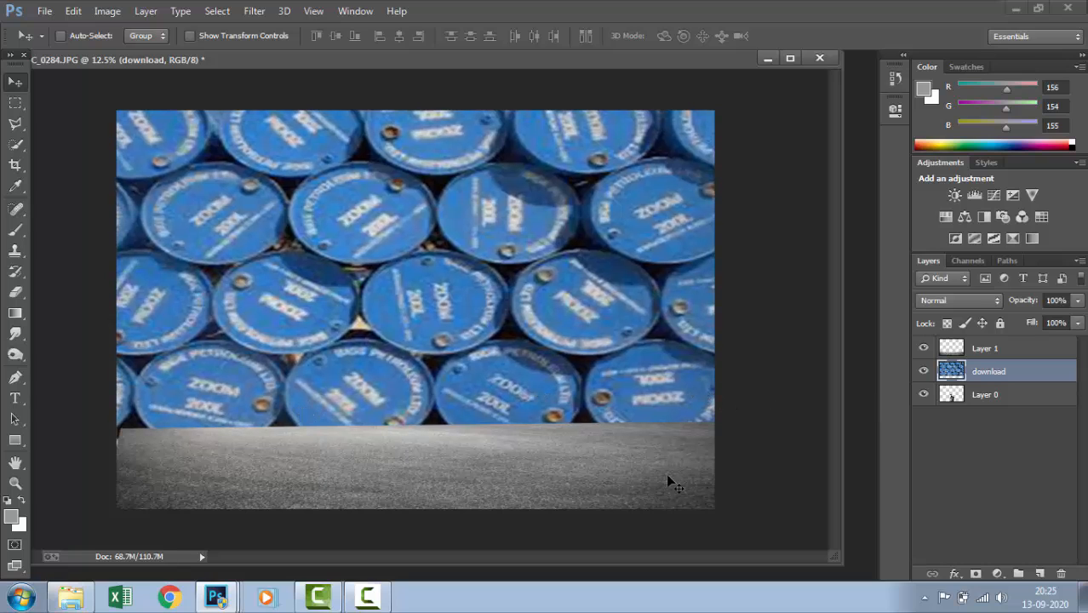
Enlarge the asphalt on Layer 1 slightly so it covers the canvas's left edge and rises higher over the barrels
{"action": "left_click", "coordinate": [990, 350]}
{"action": "key", "text": "ctrl+t"}
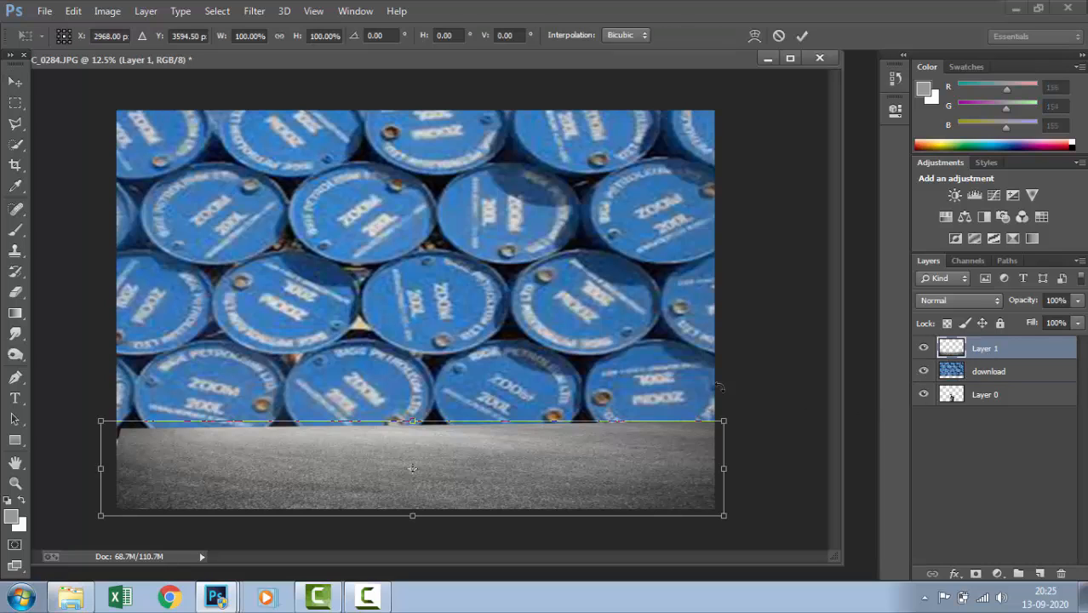
{"action": "left_click_drag", "start_coordinate": [100, 420], "coordinate": [90, 414]}
{"action": "left_click_drag", "start_coordinate": [284, 466], "coordinate": [287, 468]}
{"action": "key", "text": "Return"}
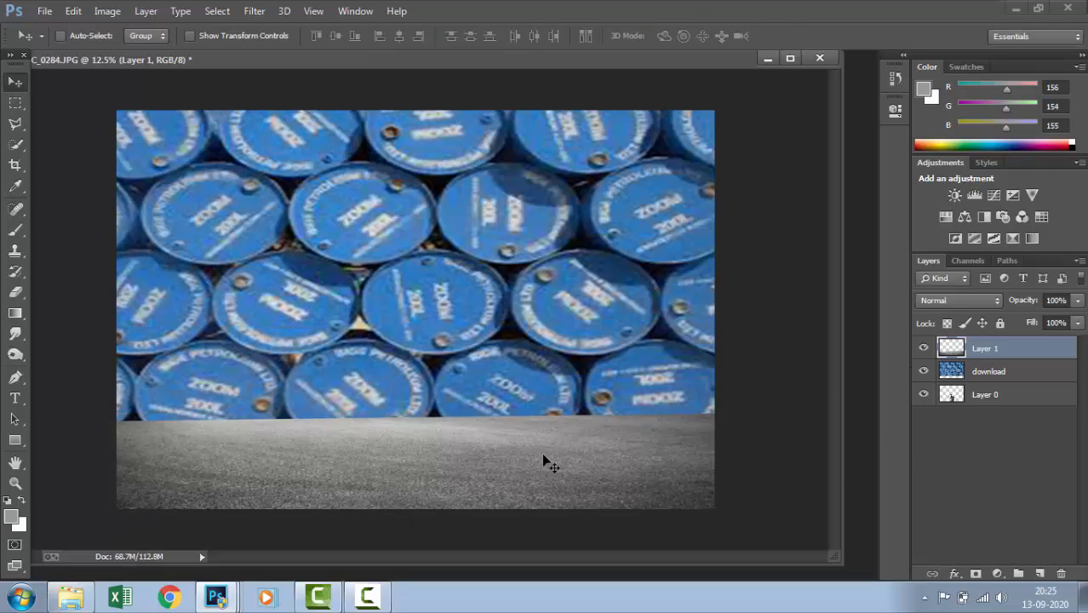
Set up the Eraser tool with a 250 px brush
{"action": "key", "text": "e"}
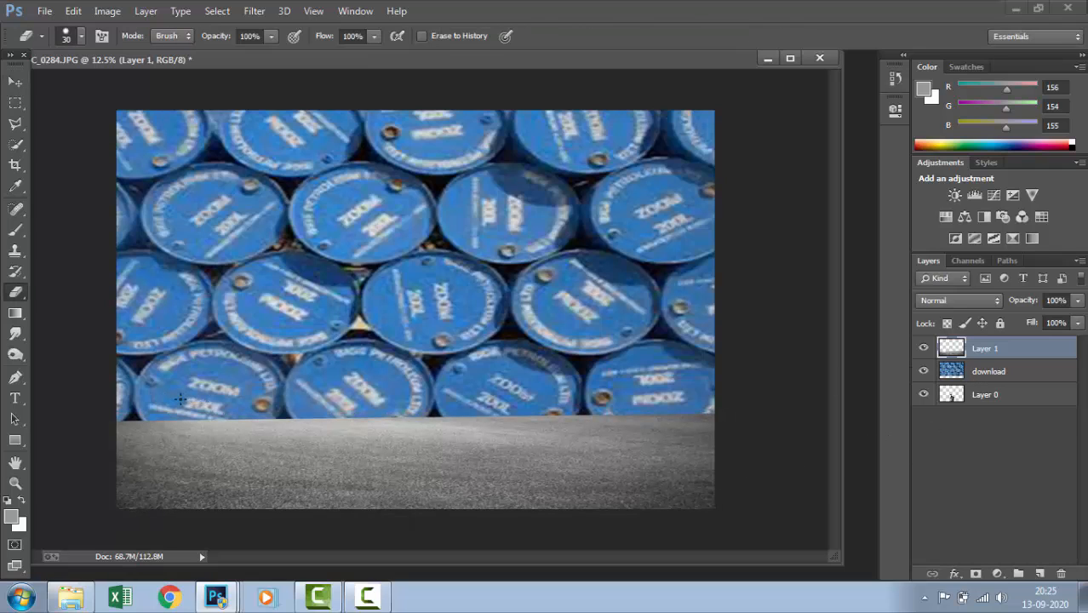
{"action": "right_click", "coordinate": [22, 295]}
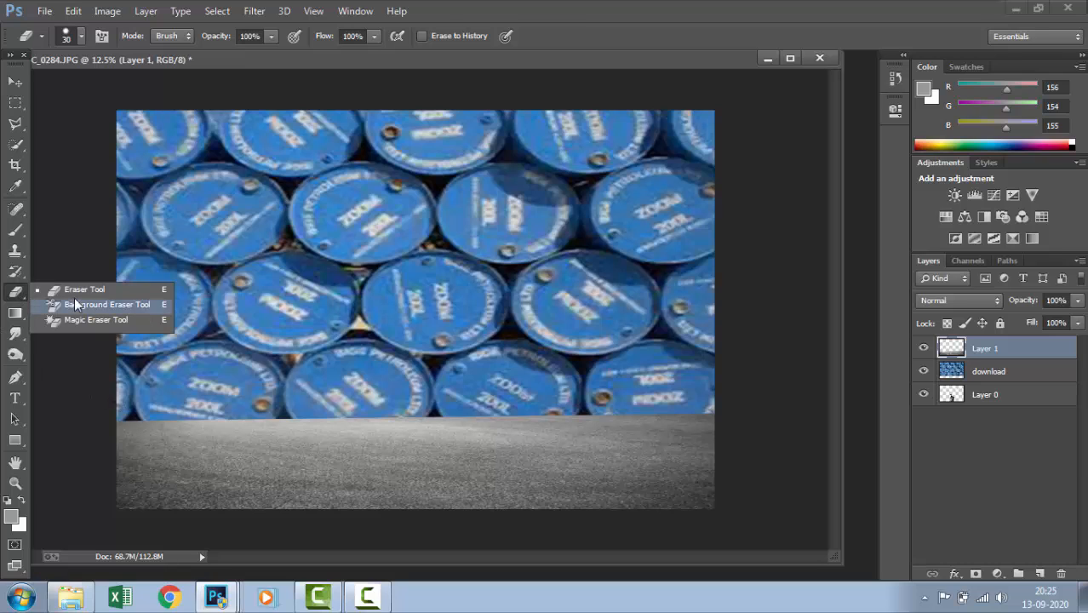
{"action": "left_click", "coordinate": [85, 289]}
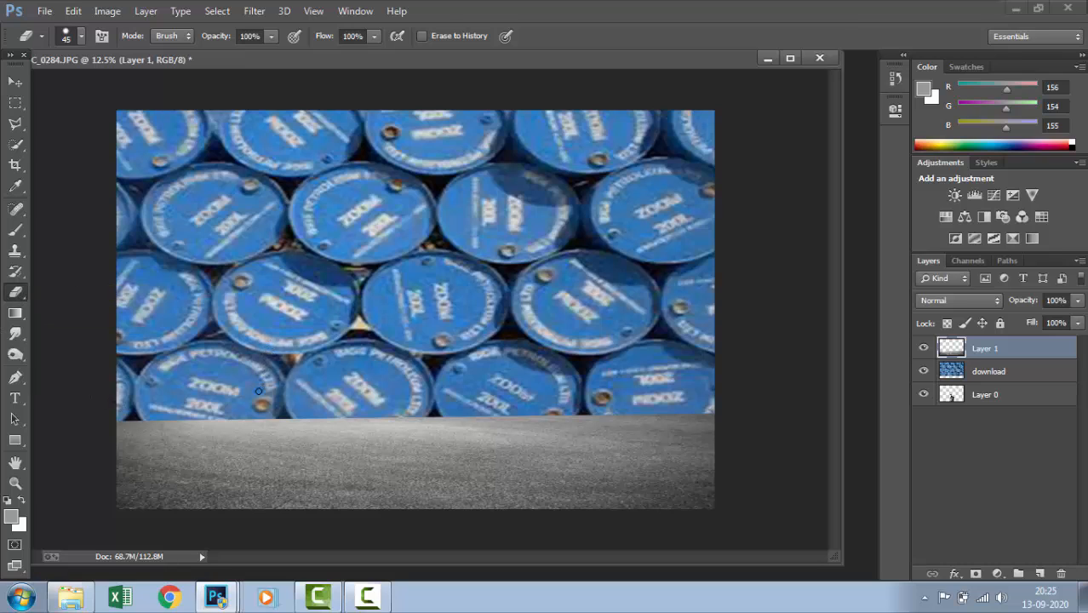
{"action": "key", "text": "bracketright"}
{"action": "key", "text": "bracketright"}
{"action": "key", "text": "bracketright"}
{"action": "key", "text": "bracketright"}
{"action": "key", "text": "bracketright"}
{"action": "key", "text": "bracketright"}
{"action": "key", "text": "bracketright"}
{"action": "key", "text": "bracketright"}
{"action": "key", "text": "bracketright"}
{"action": "key", "text": "bracketright"}
{"action": "key", "text": "bracketright"}
{"action": "left_click", "coordinate": [81, 40]}
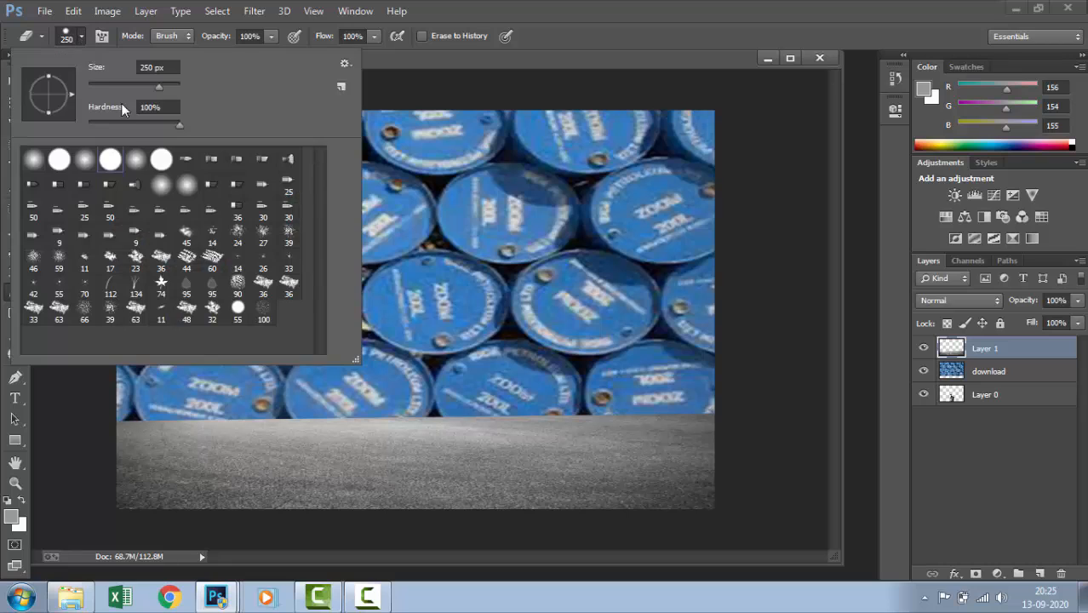
{"action": "left_click", "coordinate": [381, 313]}
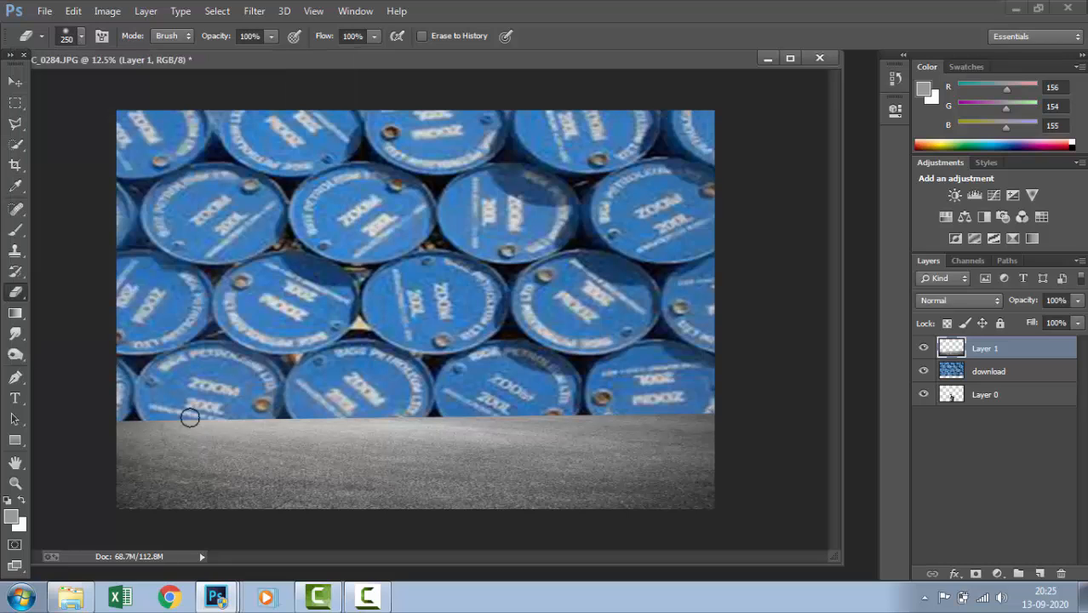
Erase the asphalt's upper edge along the bottom row of barrels to reveal their rounded bases and blend the ground
{"action": "mouse_move", "coordinate": [123, 415]}
{"action": "left_mouse_down"}
{"action": "mouse_move", "coordinate": [236, 428]}
{"action": "mouse_move", "coordinate": [144, 416]}
{"action": "mouse_move", "coordinate": [327, 422]}
{"action": "mouse_move", "coordinate": [318, 432]}
{"action": "mouse_move", "coordinate": [340, 423]}
{"action": "mouse_move", "coordinate": [588, 434]}
{"action": "mouse_move", "coordinate": [461, 424]}
{"action": "mouse_move", "coordinate": [640, 427]}
{"action": "mouse_move", "coordinate": [536, 416]}
{"action": "mouse_move", "coordinate": [661, 411]}
{"action": "mouse_move", "coordinate": [699, 414]}
{"action": "mouse_move", "coordinate": [624, 425]}
{"action": "mouse_move", "coordinate": [725, 422]}
{"action": "mouse_move", "coordinate": [643, 419]}
{"action": "mouse_move", "coordinate": [653, 434]}
{"action": "mouse_move", "coordinate": [598, 432]}
{"action": "left_mouse_up"}
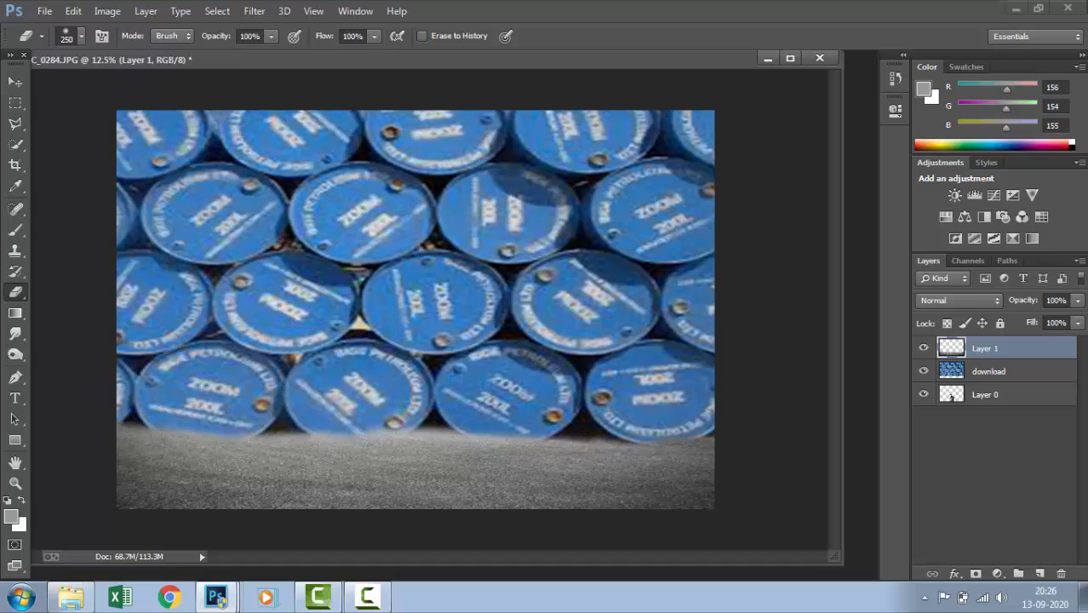
{"action": "mouse_move", "coordinate": [118, 421]}
{"action": "left_mouse_down"}
{"action": "mouse_move", "coordinate": [349, 438]}
{"action": "mouse_move", "coordinate": [411, 426]}
{"action": "mouse_move", "coordinate": [355, 420]}
{"action": "mouse_move", "coordinate": [555, 426]}
{"action": "left_mouse_up"}
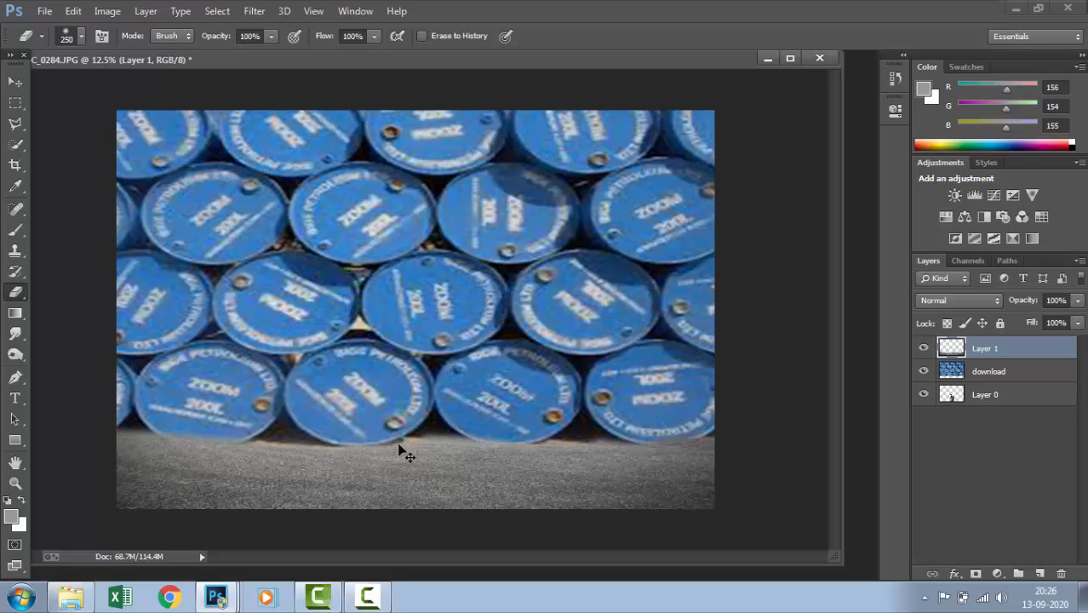
{"action": "left_click_drag", "start_coordinate": [130, 425], "coordinate": [238, 431]}
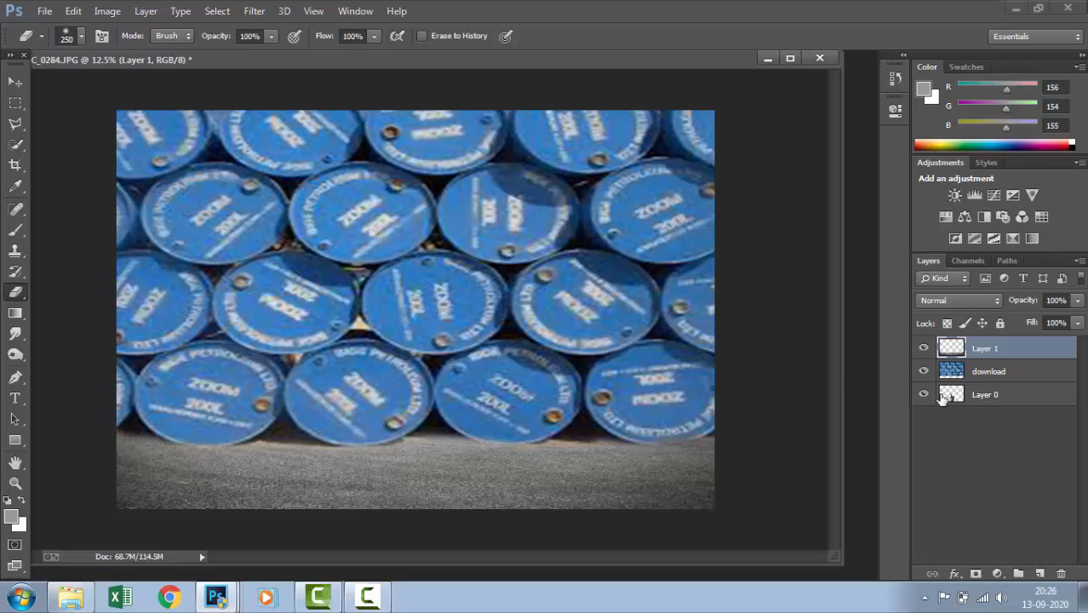
Move Layer 0 with the seated man to the top of the layer stack
{"action": "left_click", "coordinate": [978, 396]}
{"action": "double_click", "coordinate": [981, 395]}
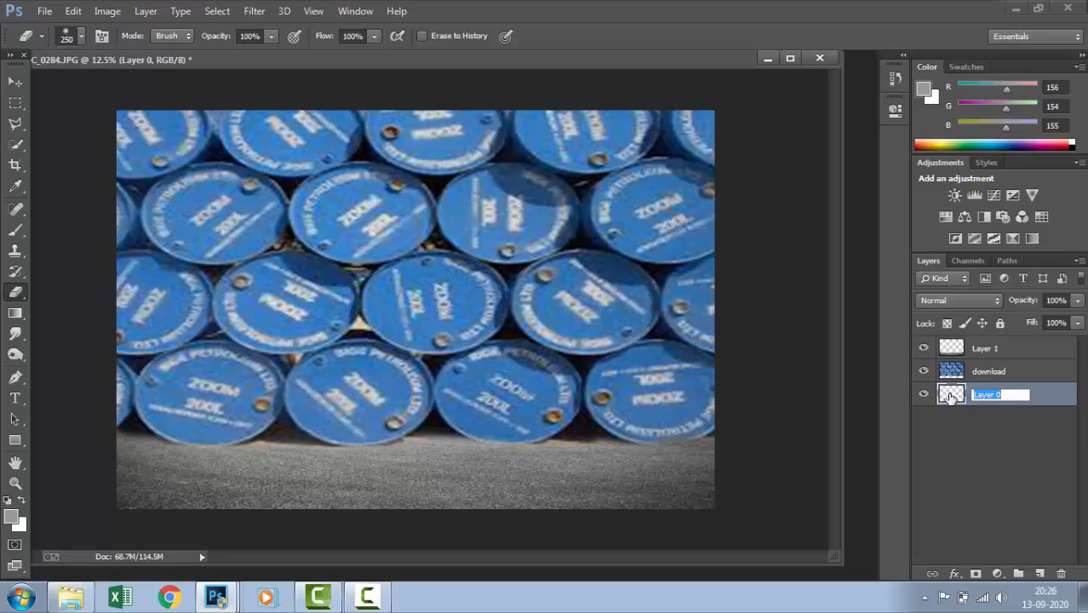
{"action": "left_click_drag", "start_coordinate": [949, 399], "coordinate": [957, 351]}
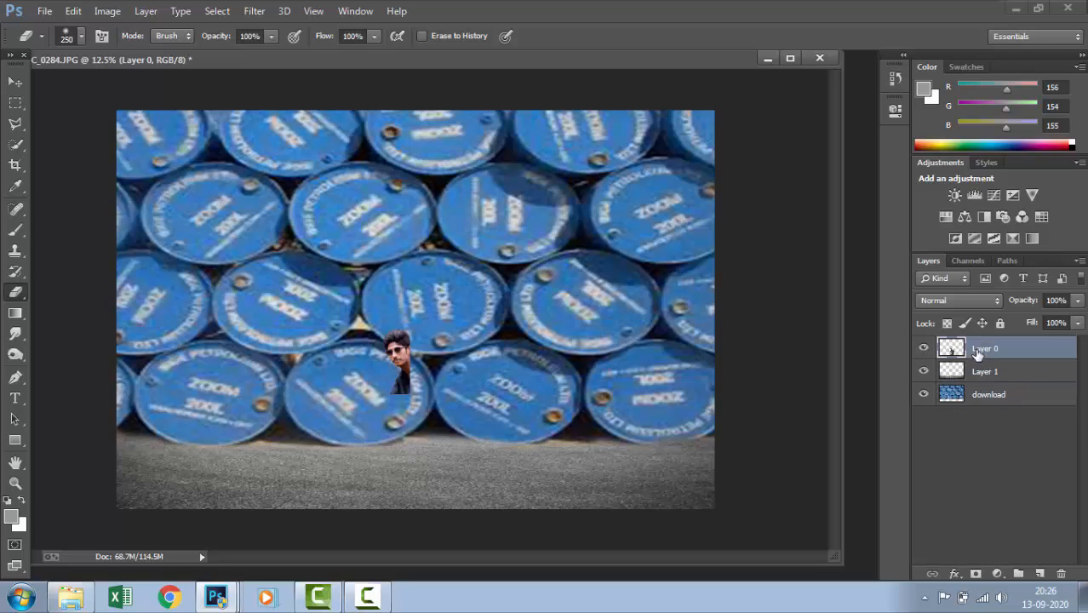
Enlarge the seated man and barrel chair to about 181% and position them centrally with the boots at the canvas bottom
{"action": "key", "text": "ctrl+t"}
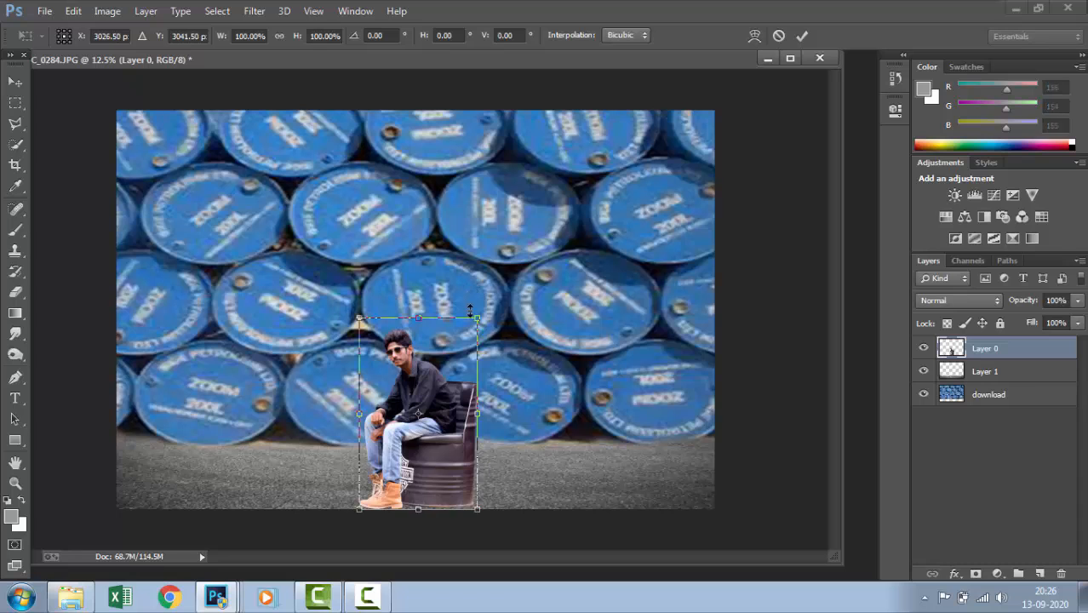
{"action": "left_click_drag", "start_coordinate": [474, 322], "coordinate": [500, 280]}
{"action": "left_click_drag", "start_coordinate": [552, 132], "coordinate": [501, 292]}
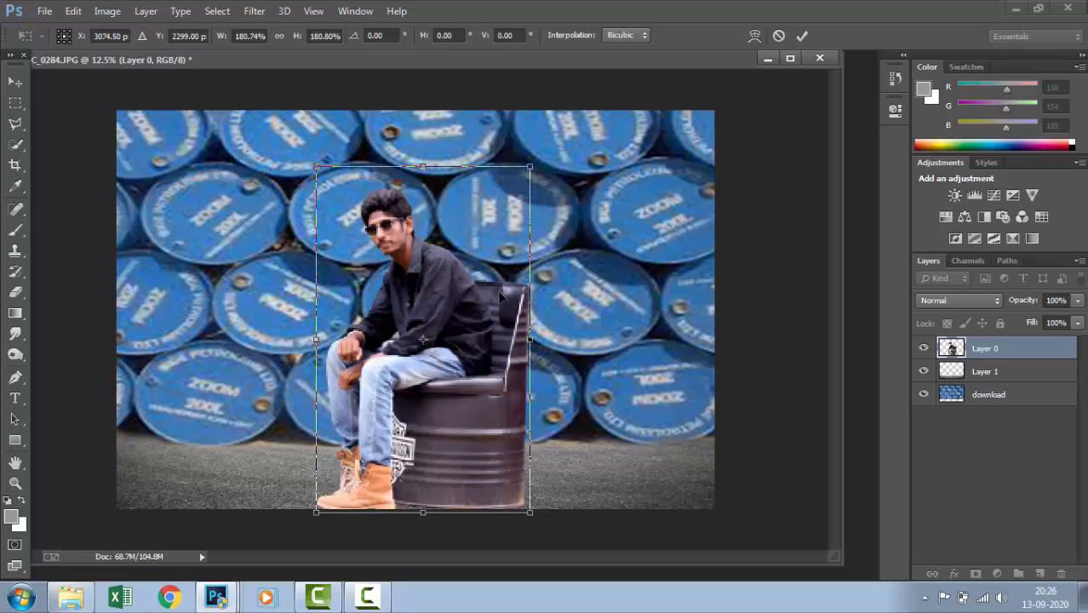
{"action": "key", "text": "Return"}
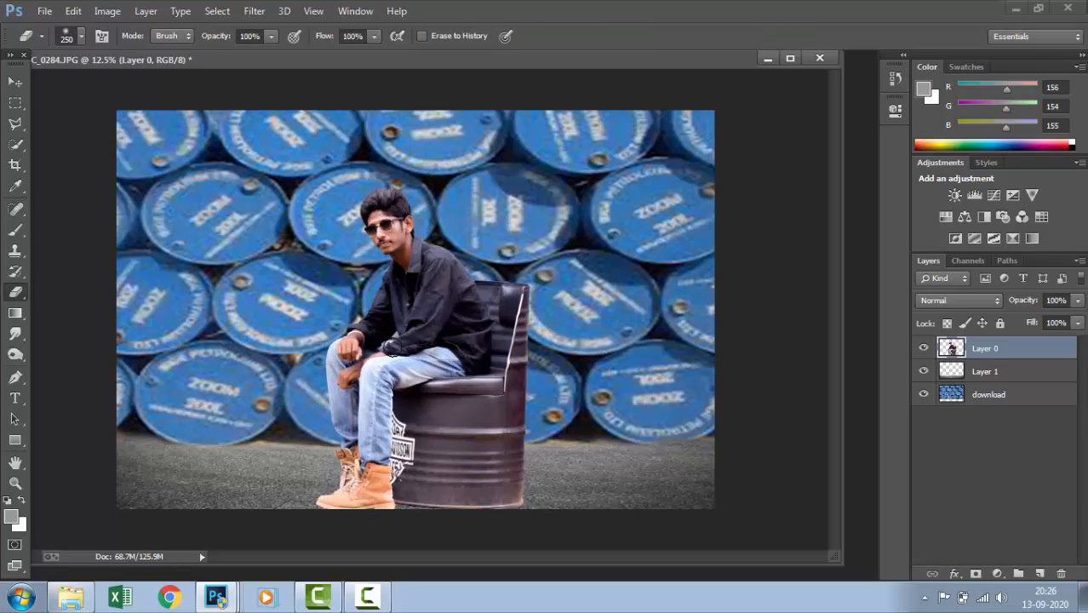
Apply a Gaussian Blur with a 31.9-pixel radius to the download layer of blue barrels
{"action": "left_click", "coordinate": [15, 81]}
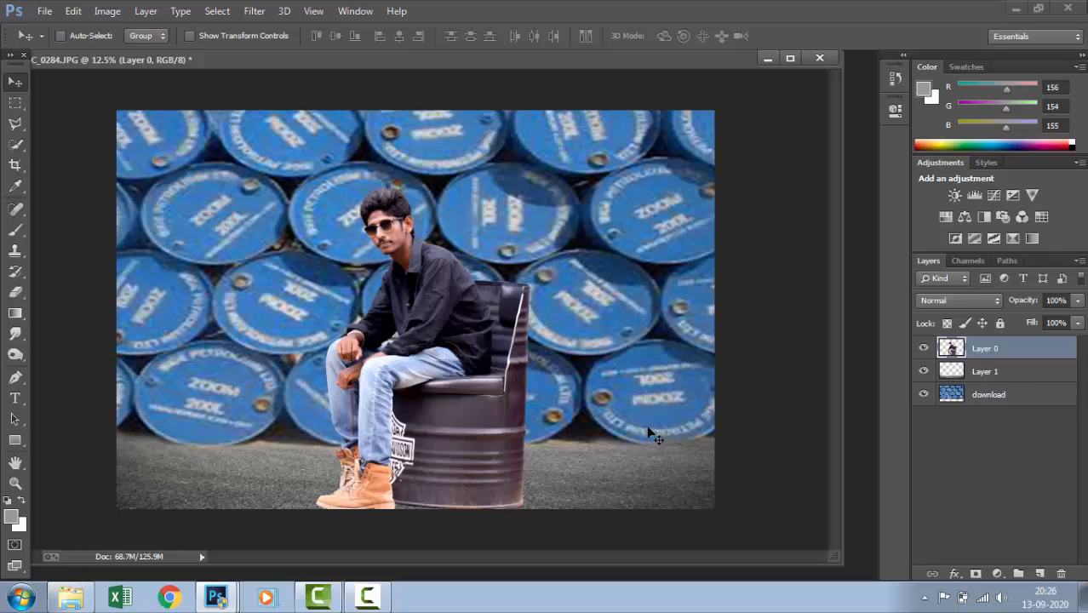
{"action": "left_click", "coordinate": [971, 395]}
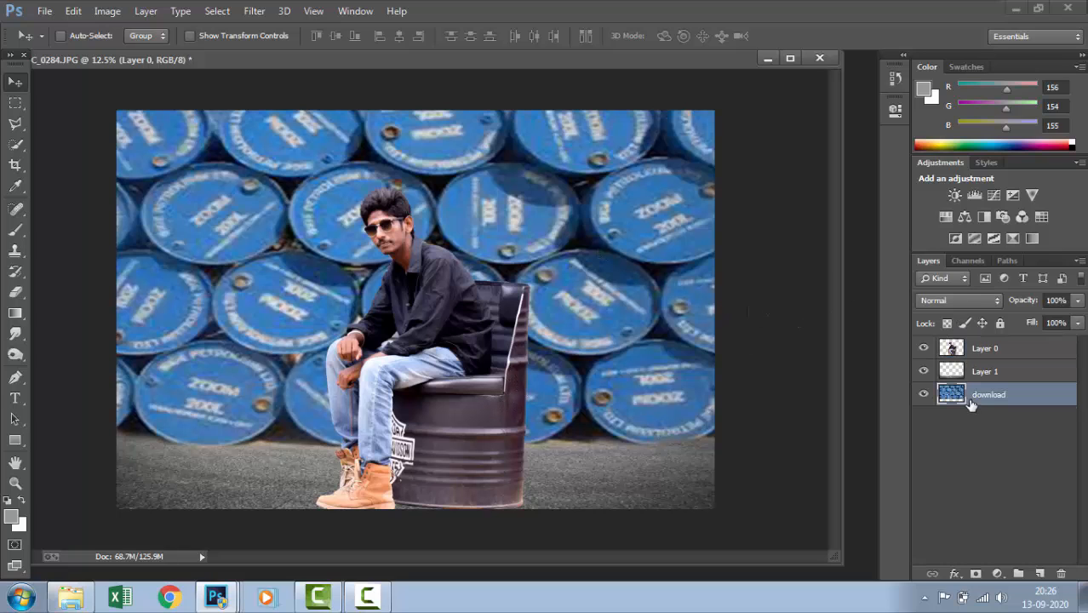
{"action": "left_click", "coordinate": [254, 11]}
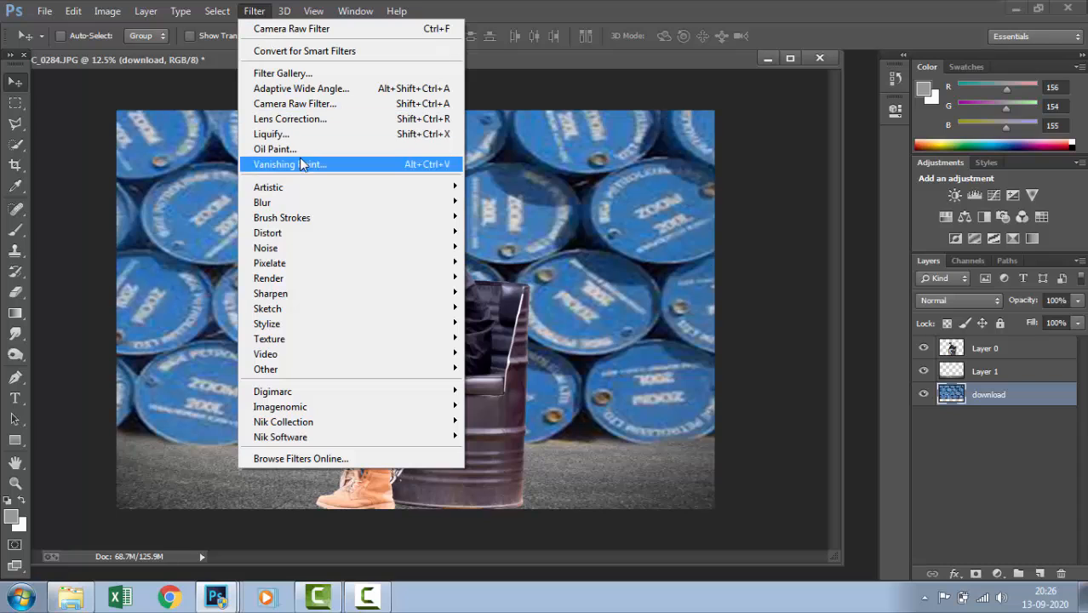
{"action": "mouse_move", "coordinate": [448, 201]}
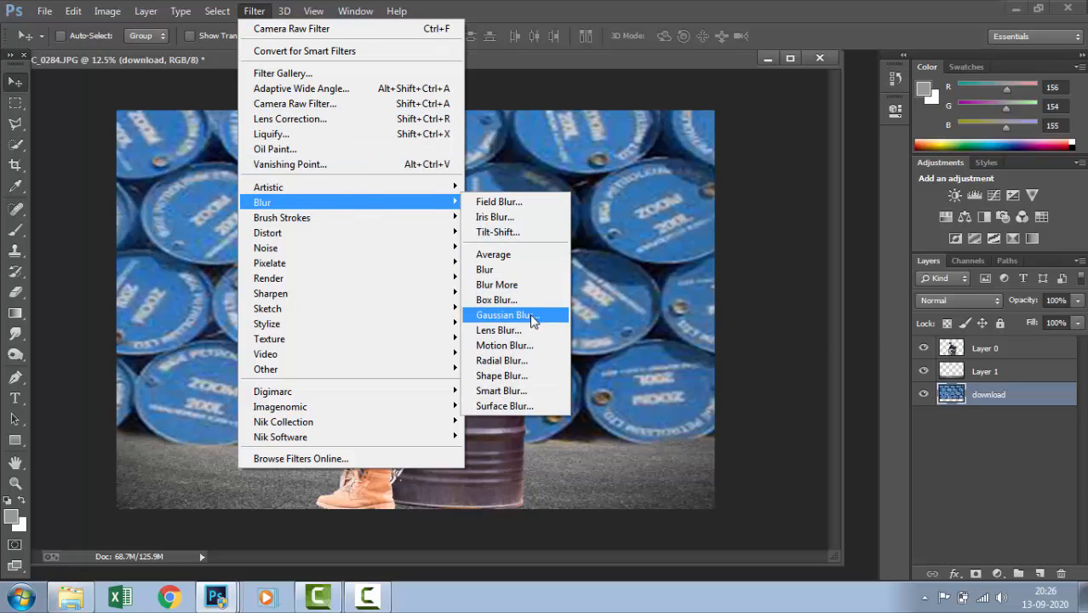
{"action": "left_click", "coordinate": [504, 315]}
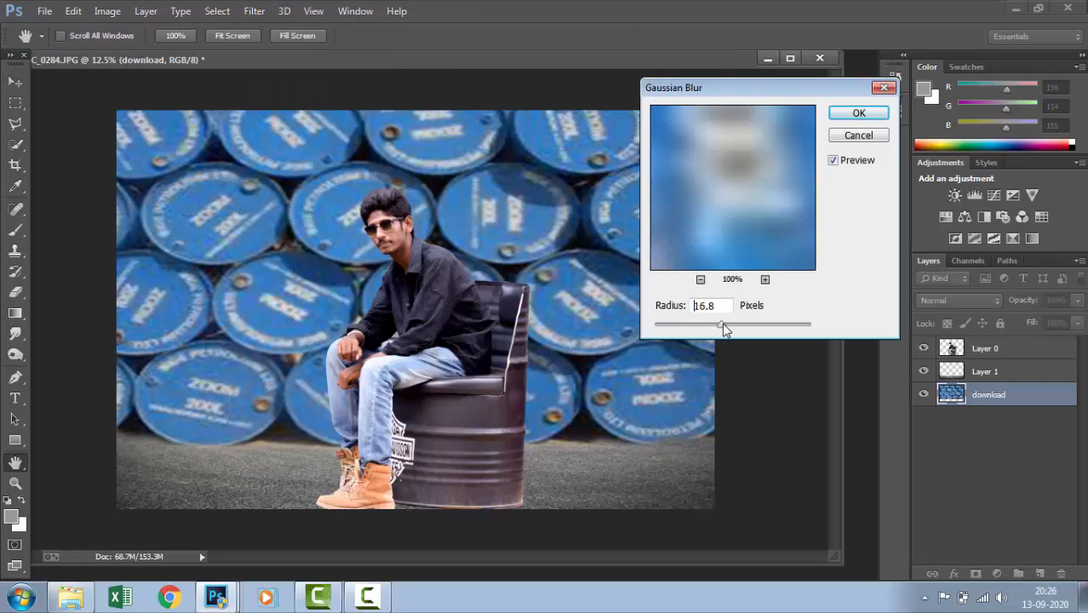
{"action": "mouse_move", "coordinate": [723, 330]}
{"action": "left_mouse_down"}
{"action": "mouse_move", "coordinate": [748, 336]}
{"action": "mouse_move", "coordinate": [703, 330]}
{"action": "mouse_move", "coordinate": [730, 332]}
{"action": "left_mouse_up"}
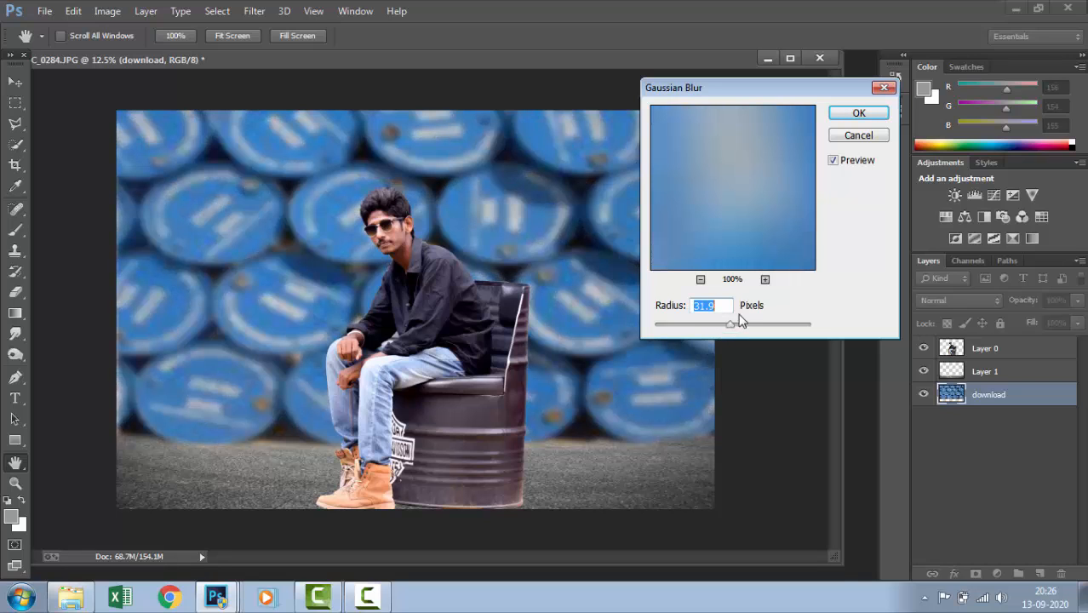
{"action": "left_click", "coordinate": [859, 113]}
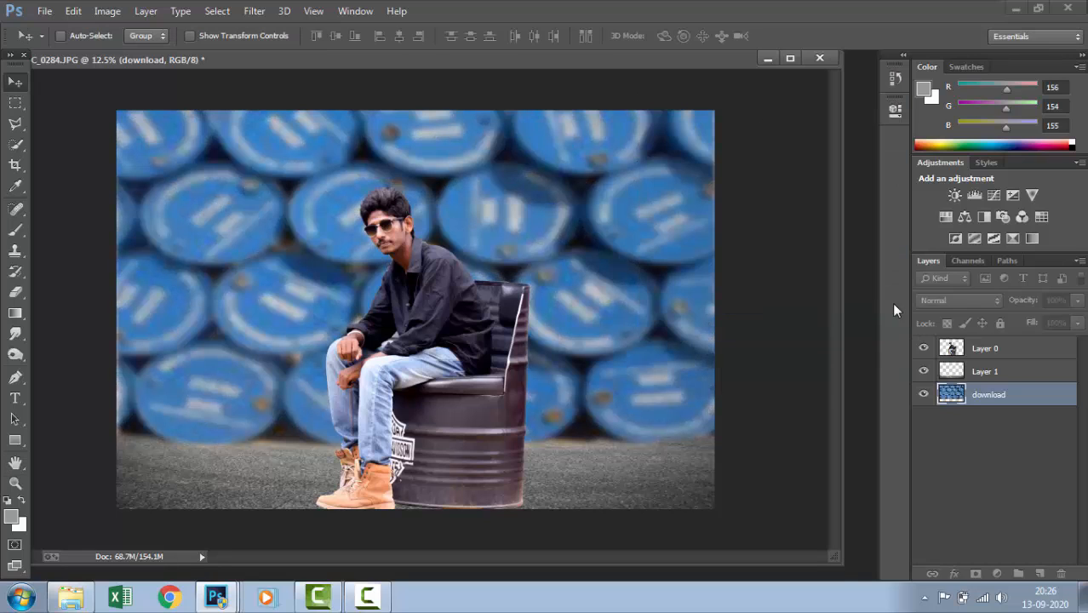
Apply a Gaussian Blur with a 3.1-pixel radius to the asphalt ground on Layer 1
{"action": "left_click", "coordinate": [983, 371]}
{"action": "left_click", "coordinate": [254, 10]}
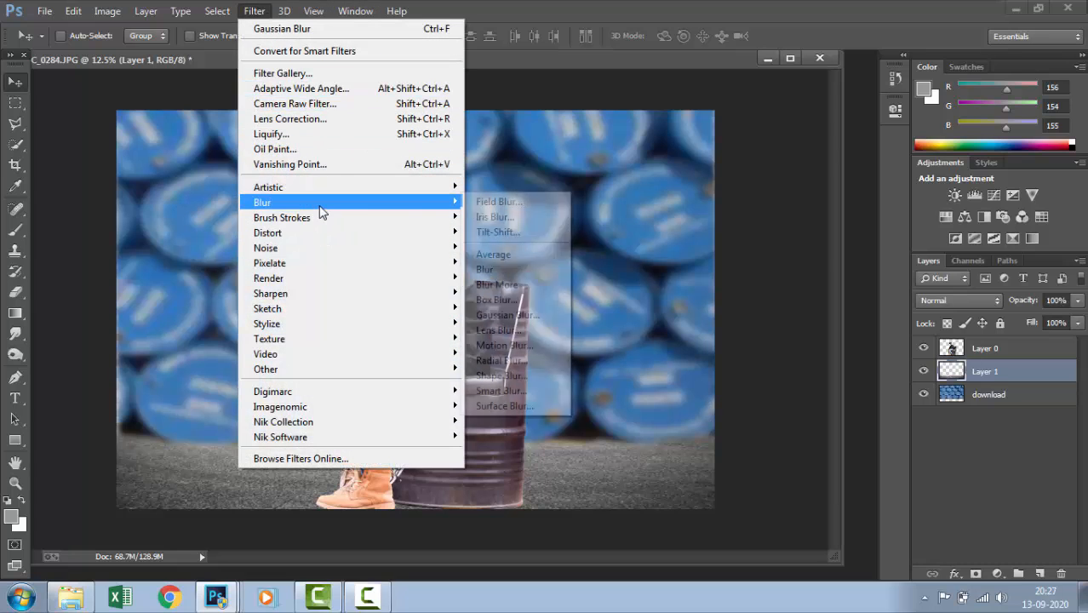
{"action": "mouse_move", "coordinate": [319, 202]}
{"action": "left_click", "coordinate": [512, 314]}
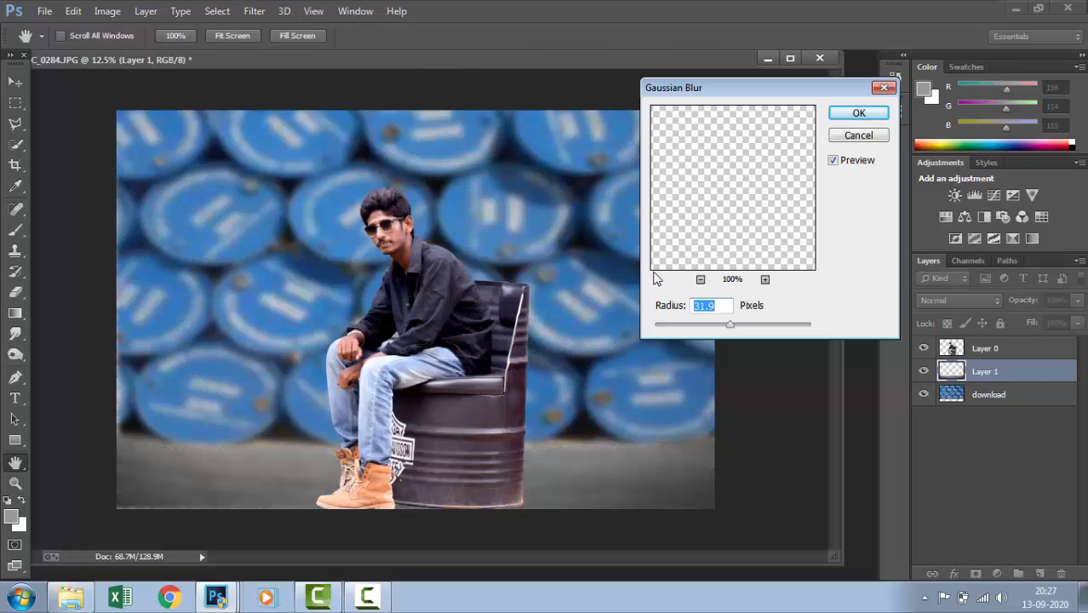
{"action": "left_click_drag", "start_coordinate": [705, 328], "coordinate": [682, 330]}
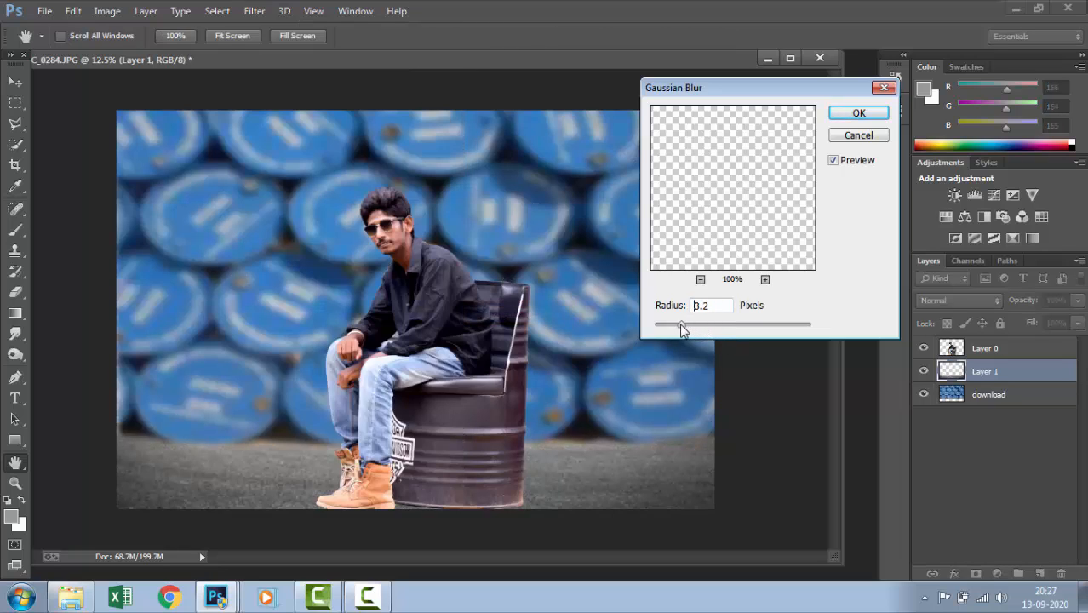
{"action": "left_click", "coordinate": [879, 114]}
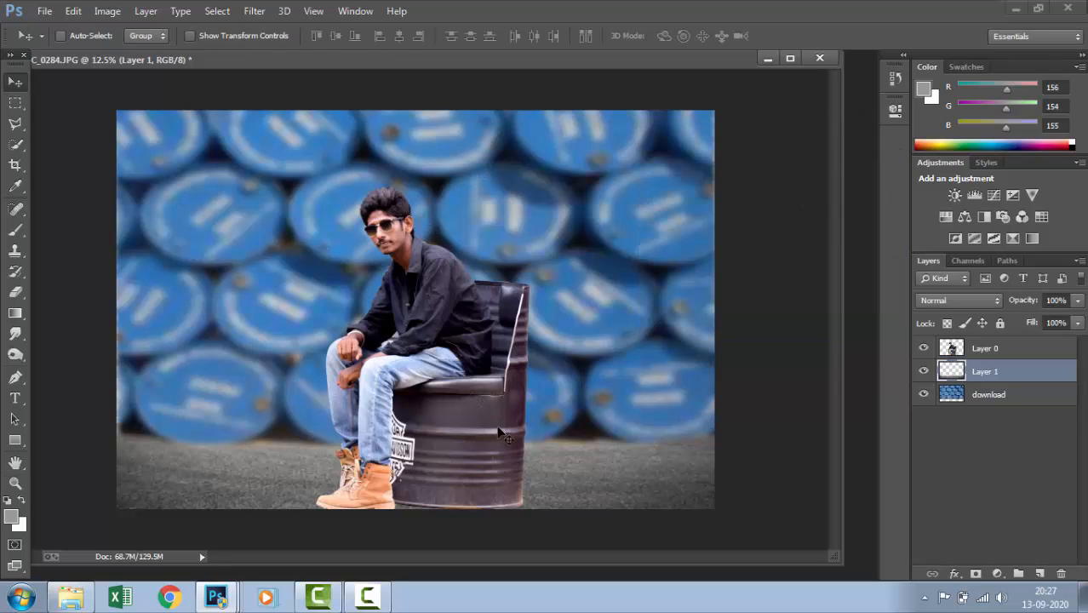
{"action": "left_click", "coordinate": [971, 353]}
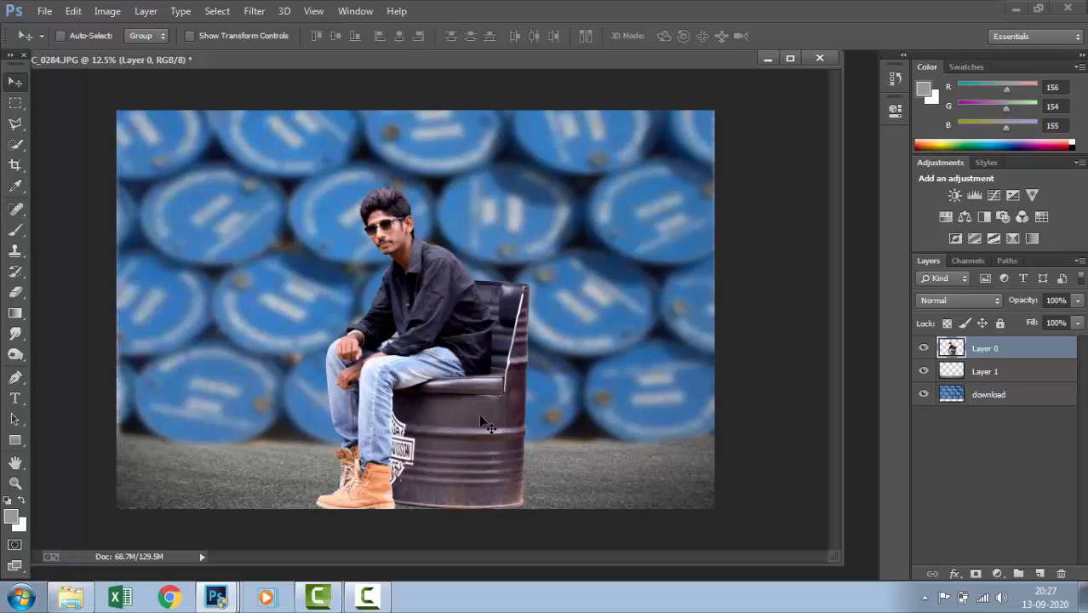
{"action": "left_click_drag", "start_coordinate": [481, 420], "coordinate": [530, 436]}
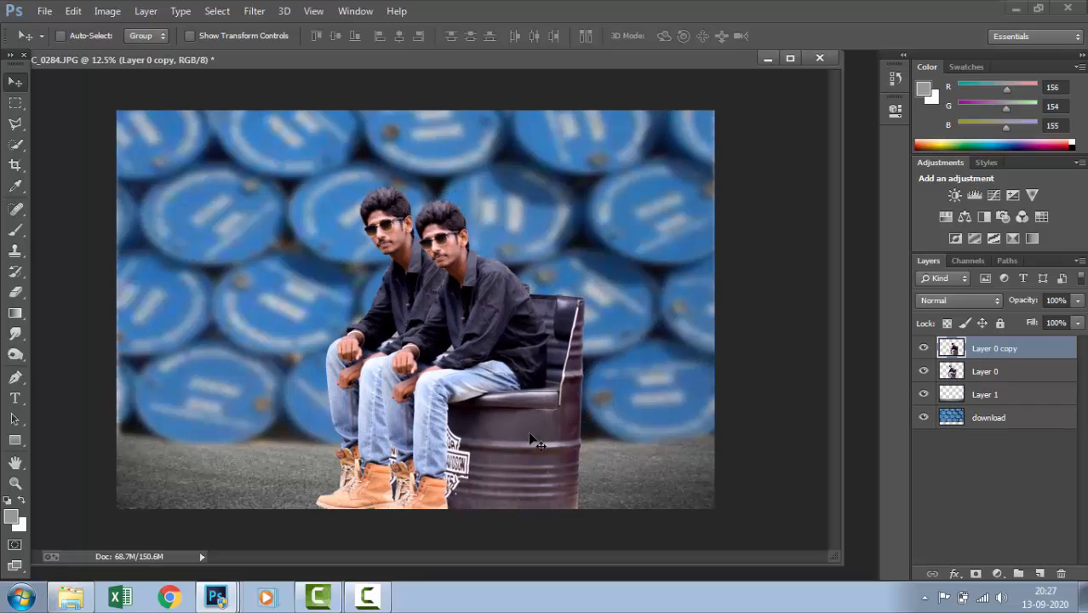
{"action": "key", "text": "ctrl+t"}
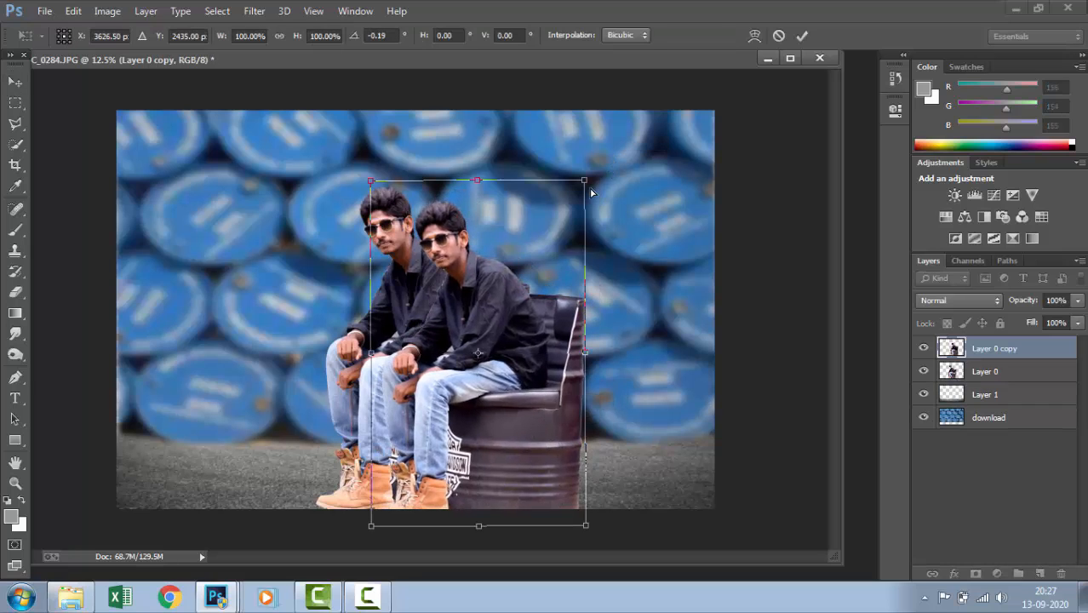
{"action": "left_click_drag", "start_coordinate": [597, 203], "coordinate": [610, 300]}
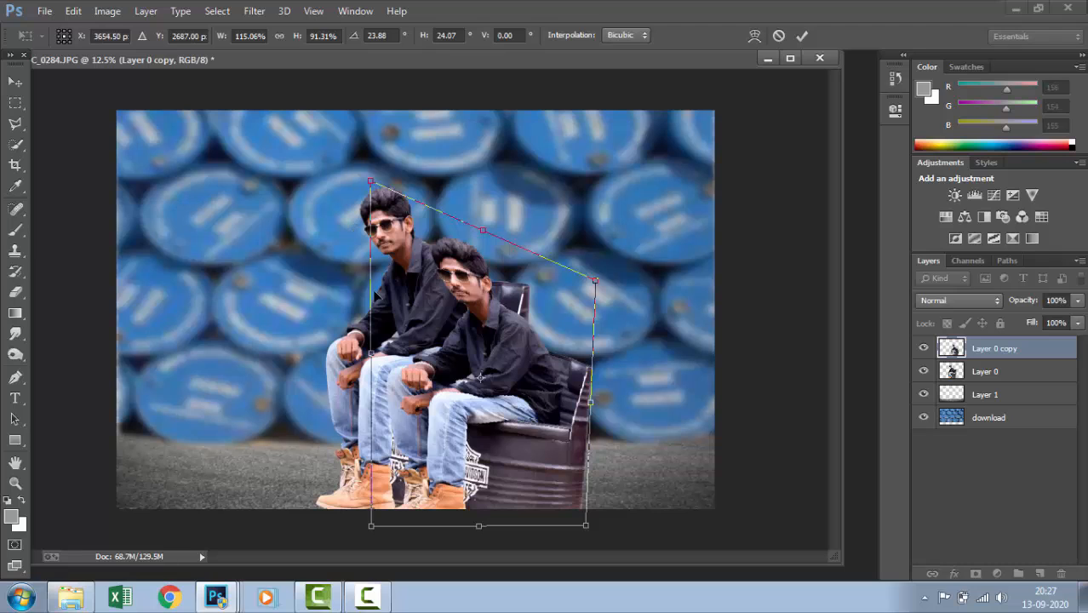
{"action": "key", "text": "Escape"}
{"action": "key", "text": "Delete"}
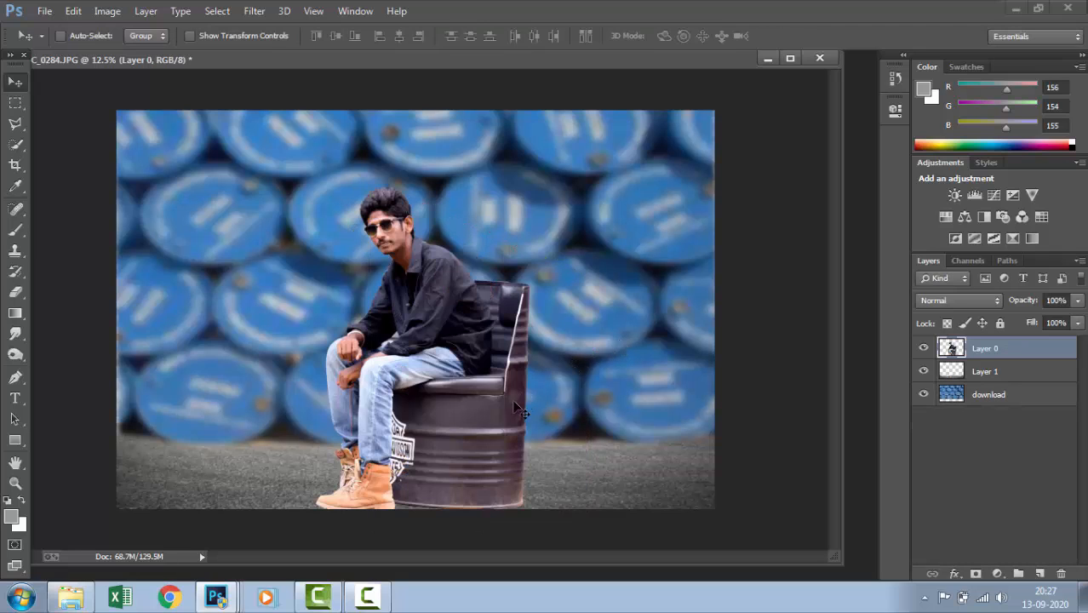
Duplicate Layer 0, shift the copied man and chair to the right, and rotate the copy about 36° clockwise
{"action": "right_click", "coordinate": [484, 411]}
{"action": "left_click", "coordinate": [630, 344]}
{"action": "left_click_drag", "start_coordinate": [1056, 349], "coordinate": [1040, 573]}
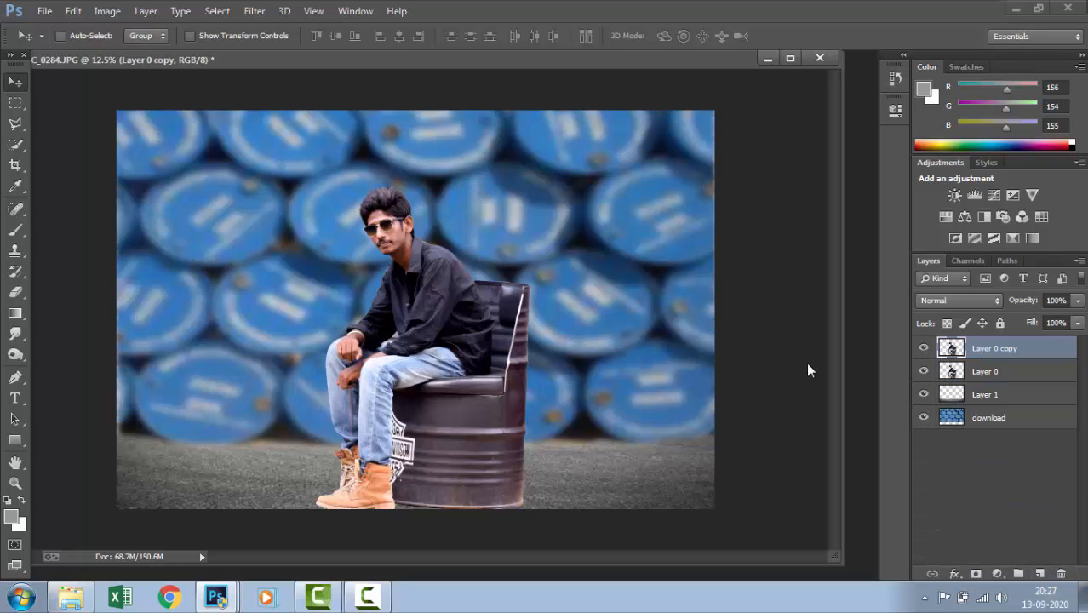
{"action": "left_click_drag", "start_coordinate": [523, 358], "coordinate": [601, 360]}
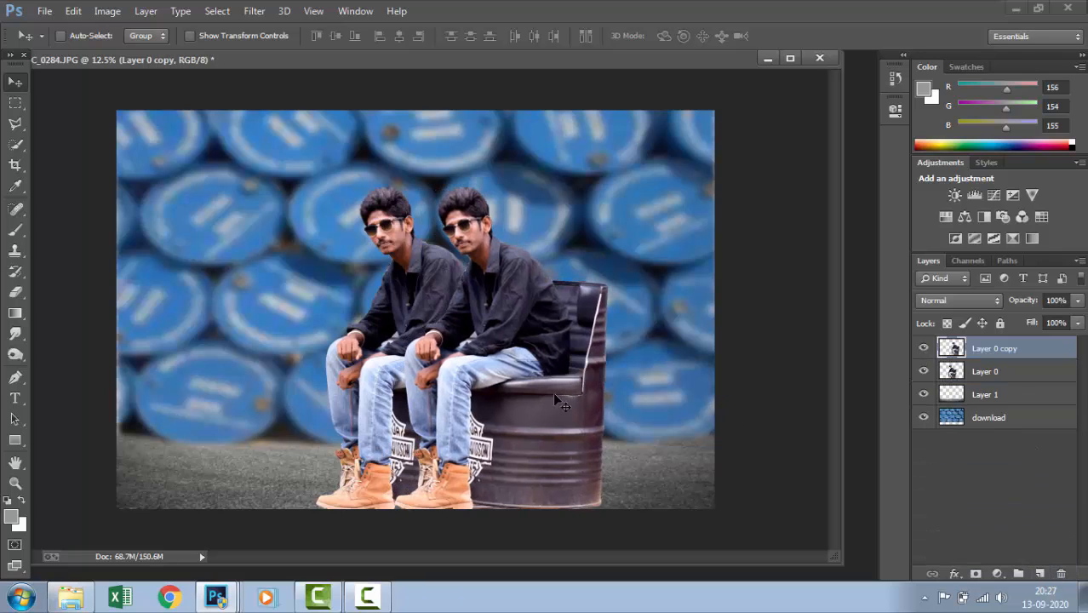
{"action": "key", "text": "ctrl+t"}
{"action": "mouse_move", "coordinate": [581, 306]}
{"action": "left_mouse_down"}
{"action": "mouse_move", "coordinate": [625, 343]}
{"action": "mouse_move", "coordinate": [607, 190]}
{"action": "mouse_move", "coordinate": [686, 239]}
{"action": "mouse_move", "coordinate": [576, 291]}
{"action": "left_mouse_up"}
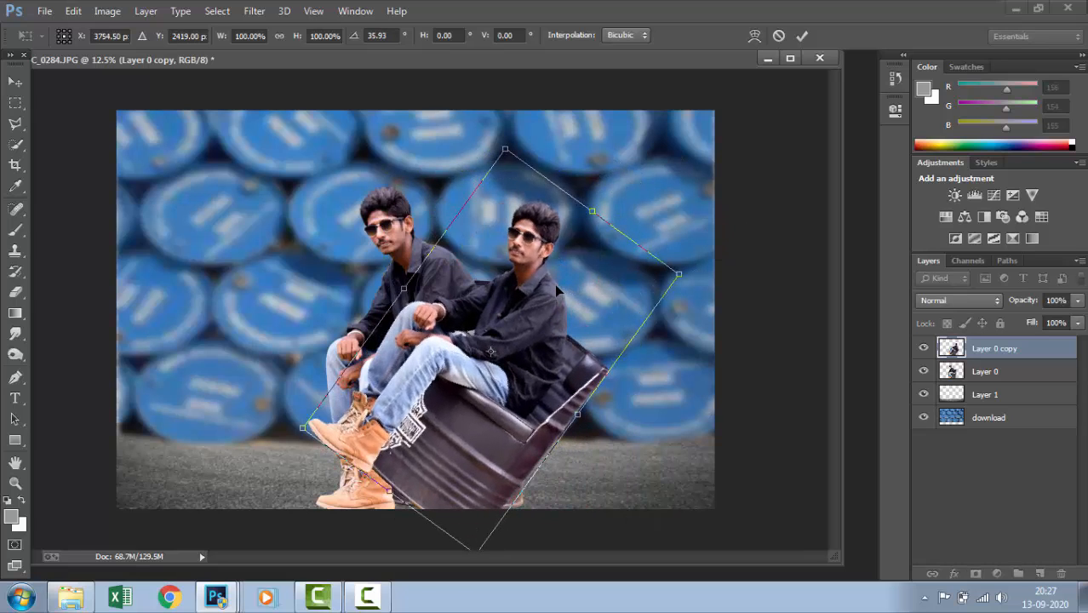
{"action": "key", "text": "Return"}
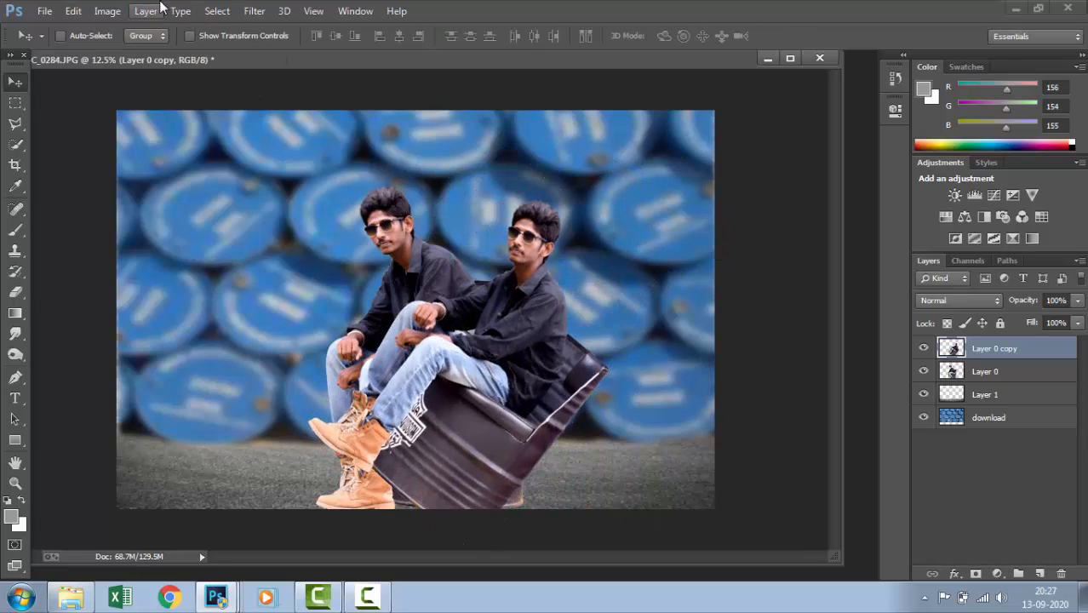
Blacken Layer 0 copy using Hue/Saturation with Lightness at -100, and place it beneath Layer 0
{"action": "left_click", "coordinate": [107, 11]}
{"action": "mouse_move", "coordinate": [155, 51]}
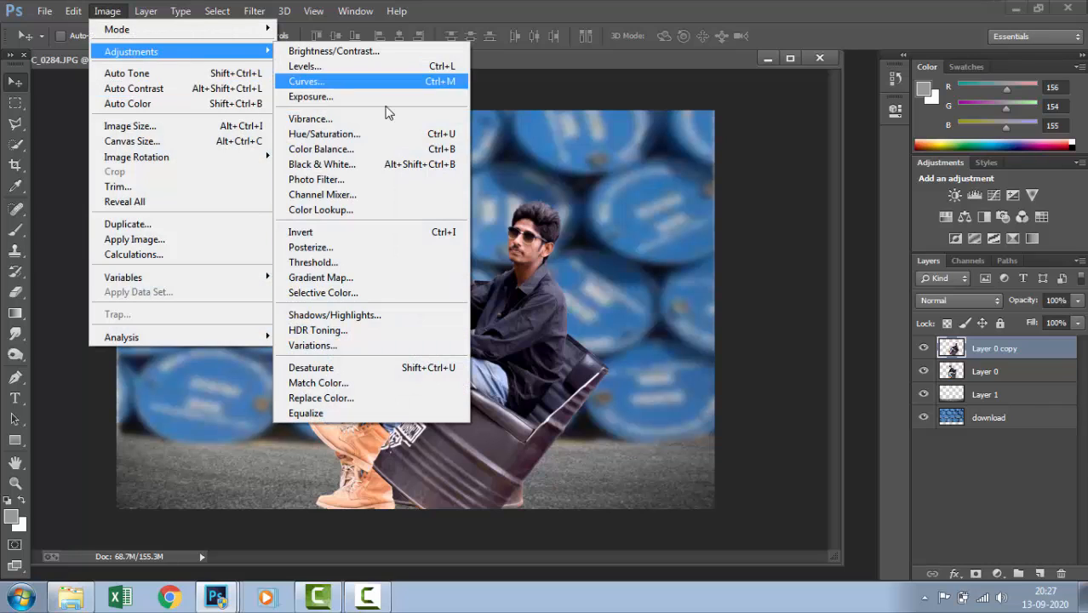
{"action": "left_click", "coordinate": [336, 134]}
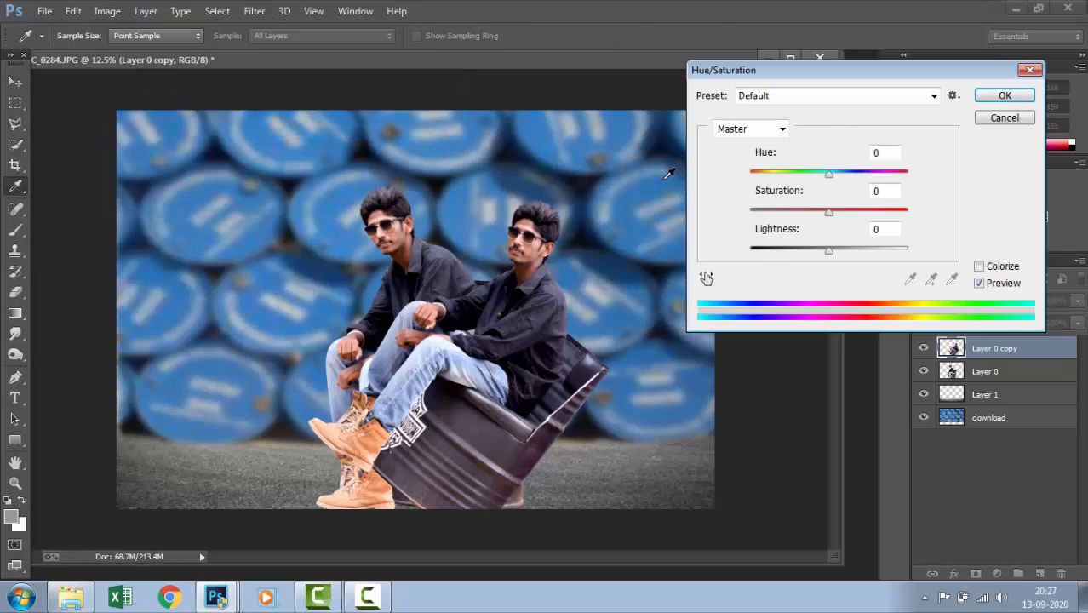
{"action": "left_click_drag", "start_coordinate": [824, 255], "coordinate": [574, 267]}
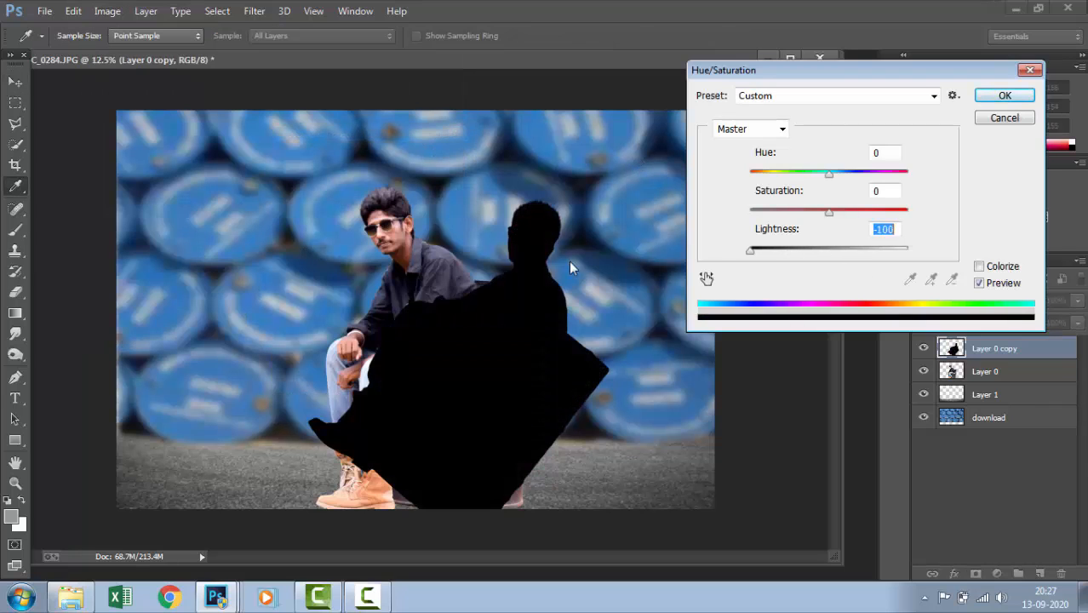
{"action": "left_click", "coordinate": [1005, 95]}
{"action": "left_click_drag", "start_coordinate": [1019, 358], "coordinate": [1015, 383]}
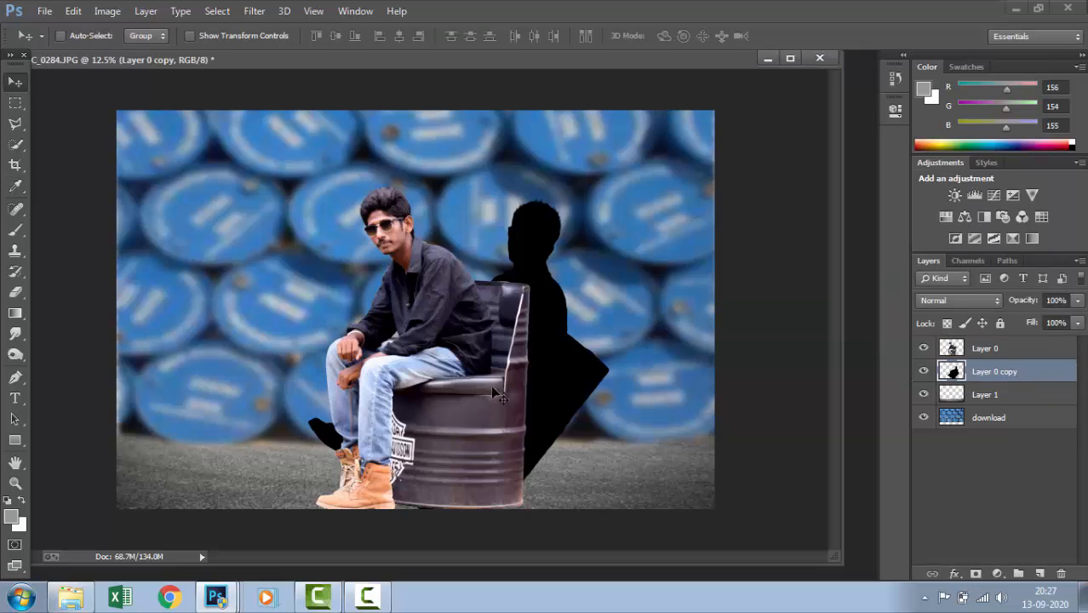
Move and distort the black silhouette into a low, slanted cast shadow on the asphalt to the right of the barrel chair
{"action": "left_click_drag", "start_coordinate": [568, 384], "coordinate": [630, 444]}
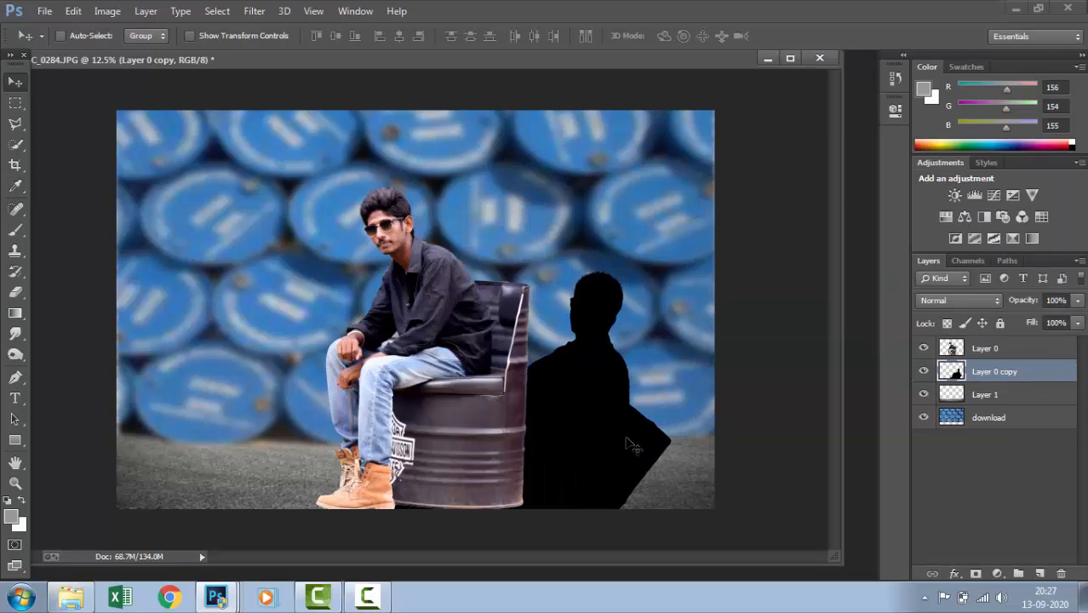
{"action": "key", "text": "ctrl+t"}
{"action": "left_click_drag", "start_coordinate": [616, 407], "coordinate": [652, 461]}
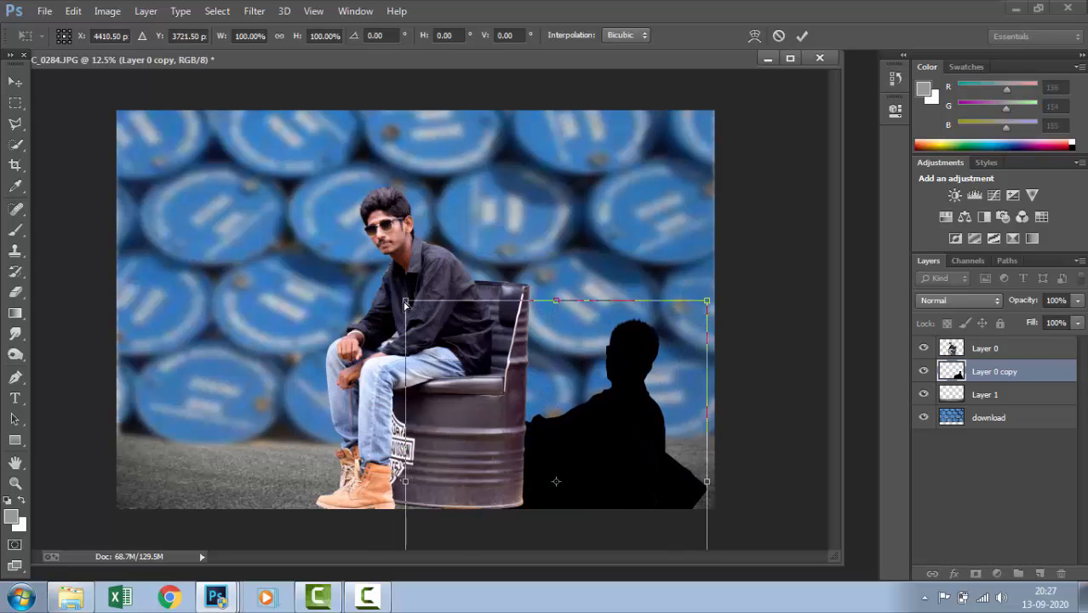
{"action": "left_click_drag", "start_coordinate": [405, 302], "coordinate": [552, 361]}
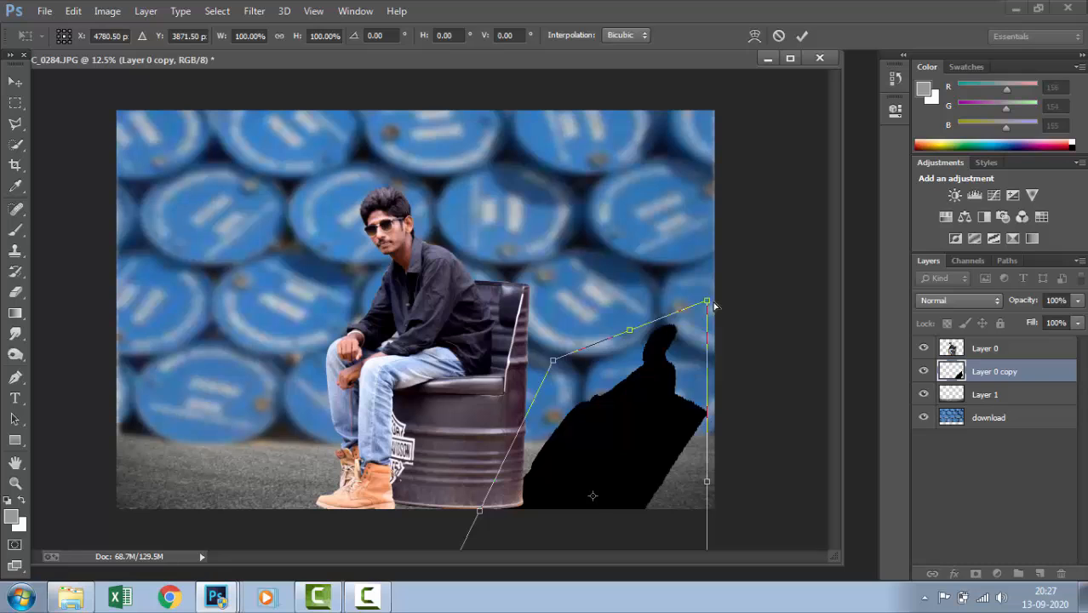
{"action": "left_click_drag", "start_coordinate": [708, 301], "coordinate": [725, 349]}
{"action": "left_click_drag", "start_coordinate": [691, 422], "coordinate": [657, 442]}
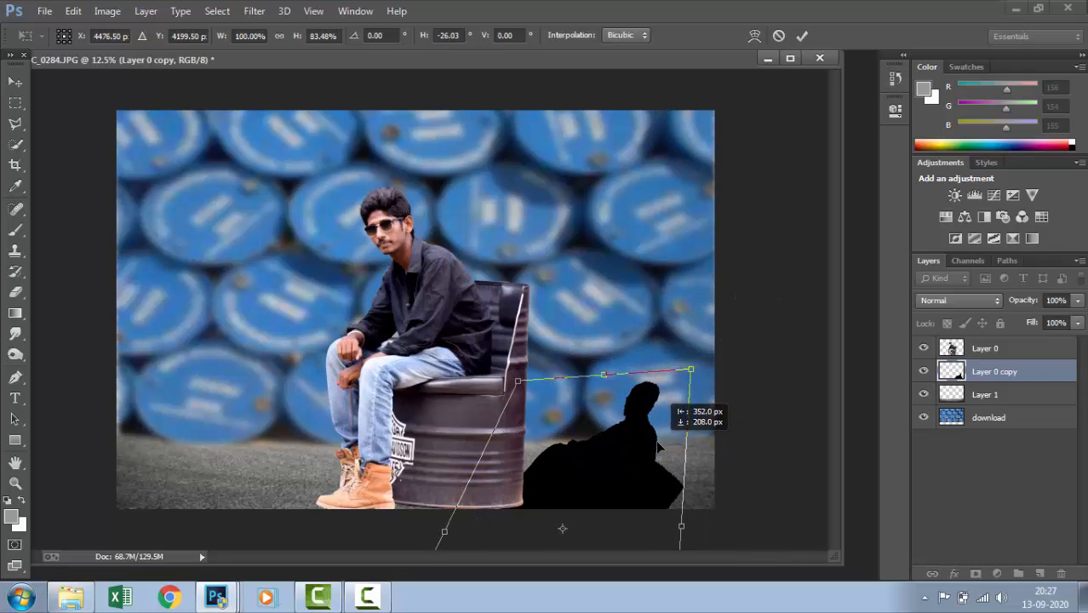
{"action": "left_click_drag", "start_coordinate": [691, 370], "coordinate": [688, 413]}
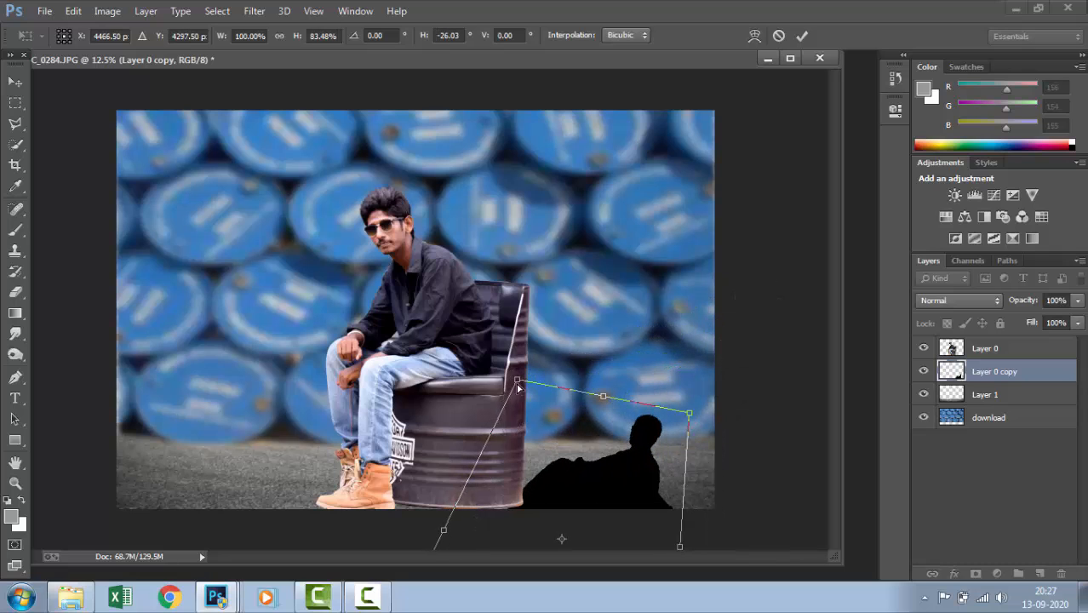
{"action": "left_click_drag", "start_coordinate": [518, 388], "coordinate": [564, 395]}
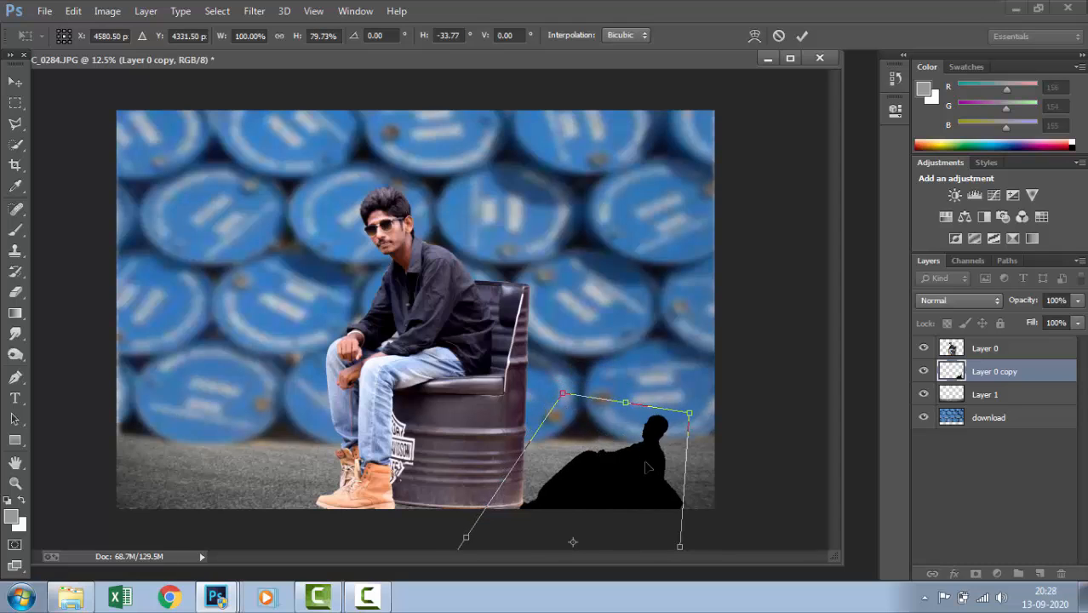
{"action": "left_click_drag", "start_coordinate": [646, 462], "coordinate": [641, 463]}
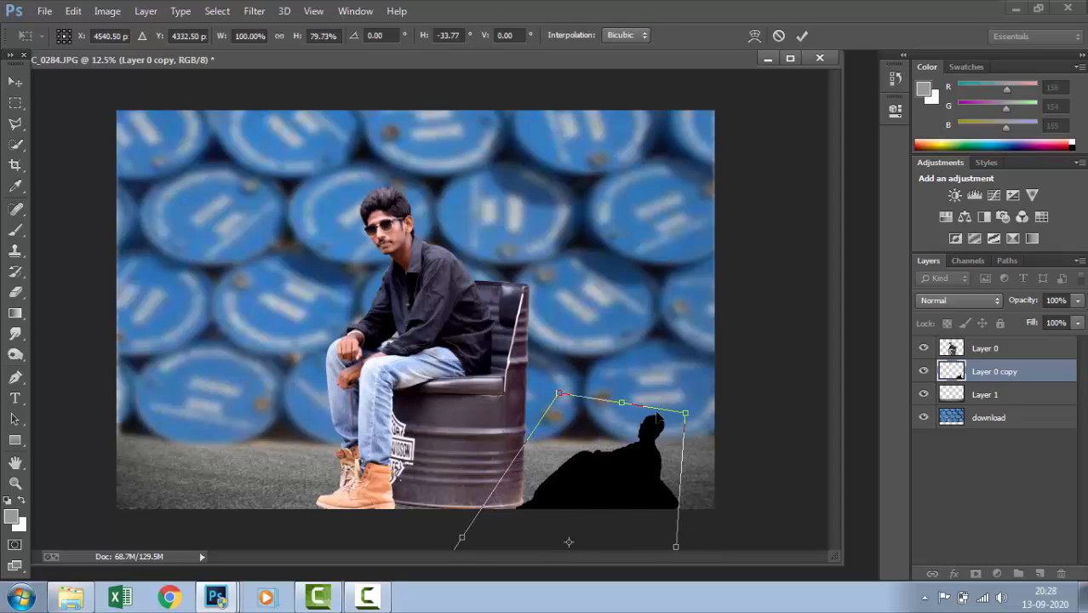
{"action": "key", "text": "Return"}
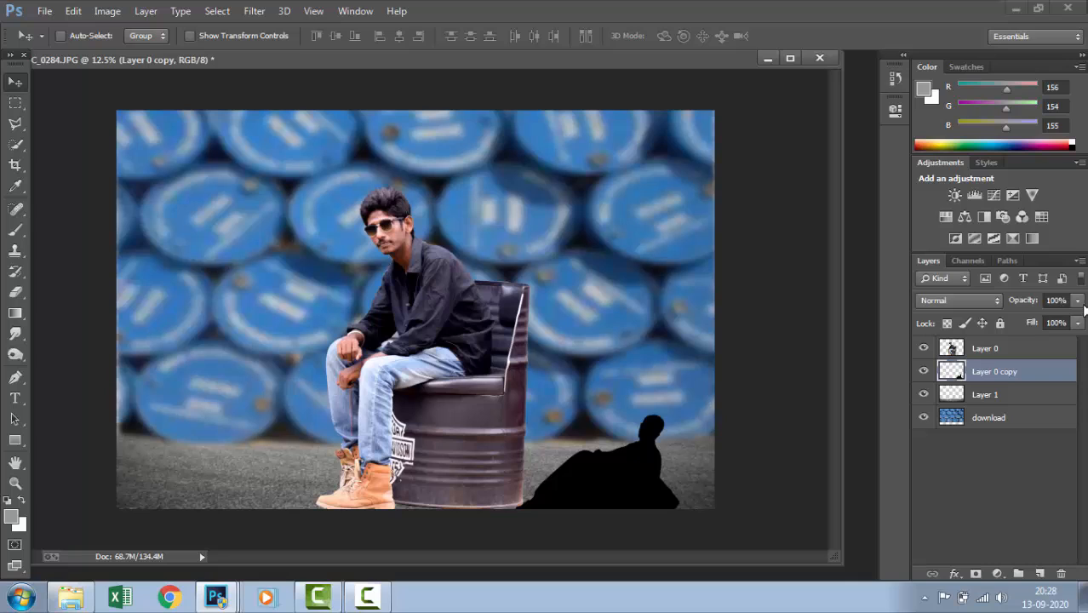
Lower the shadow layer's opacity to 13% and activate the Eraser tool
{"action": "left_click", "coordinate": [1077, 301]}
{"action": "left_click_drag", "start_coordinate": [1074, 318], "coordinate": [1007, 320]}
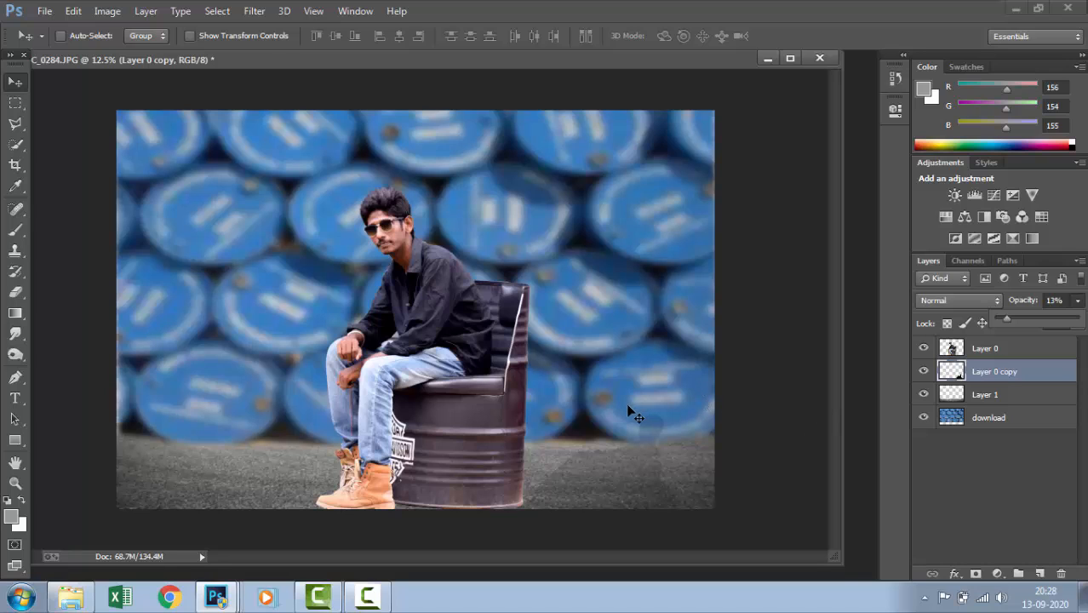
{"action": "key", "text": "e"}
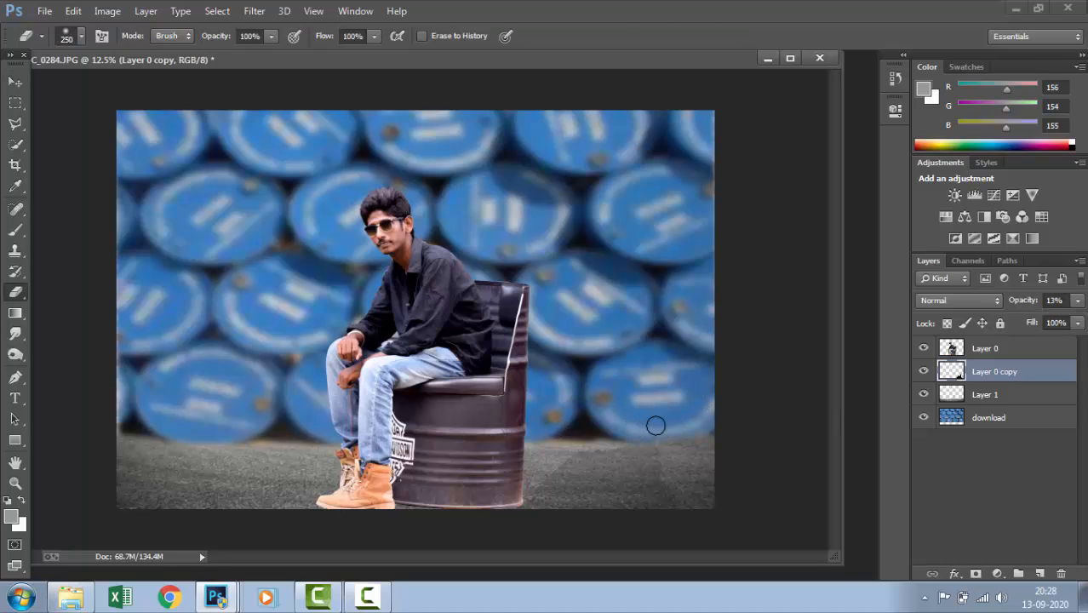